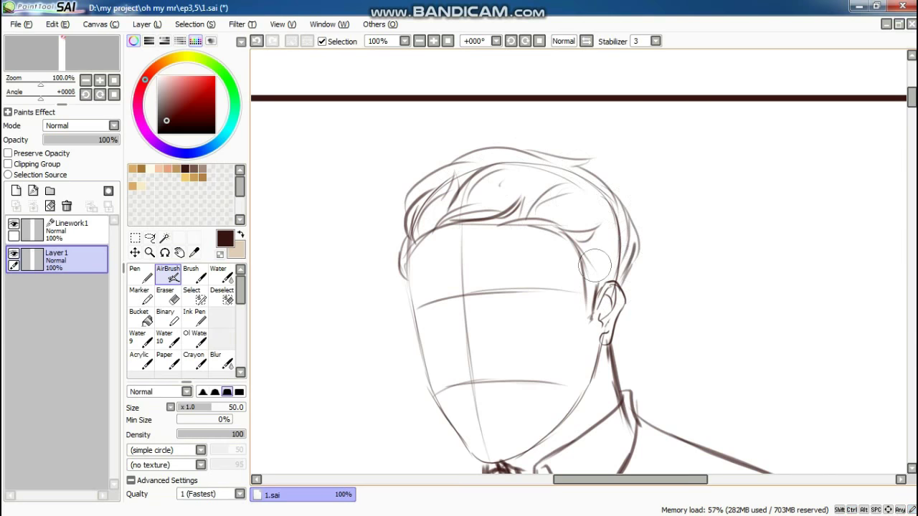
Sketch the nose, eyebrows and mouth line along the man's face guidelines with the airbrush at size 30.
{"action": "scroll", "coordinate": [501, 236], "scroll_direction": "down", "scroll_amount": 4}
{"action": "scroll", "coordinate": [421, 210], "scroll_direction": "up", "scroll_amount": 6}
{"action": "key", "text": "bracketleft"}
{"action": "key", "text": "bracketleft"}
{"action": "key", "text": "bracketleft"}
{"action": "key", "text": "bracketleft"}
{"action": "mouse_move", "coordinate": [493, 215]}
{"action": "left_mouse_down"}
{"action": "mouse_move", "coordinate": [486, 236]}
{"action": "mouse_move", "coordinate": [514, 344]}
{"action": "left_mouse_up"}
{"action": "left_click", "coordinate": [529, 336]}
{"action": "left_click_drag", "start_coordinate": [546, 187], "coordinate": [699, 183]}
{"action": "scroll", "coordinate": [566, 344], "scroll_direction": "down", "scroll_amount": 1}
{"action": "left_click_drag", "start_coordinate": [537, 362], "coordinate": [581, 356]}
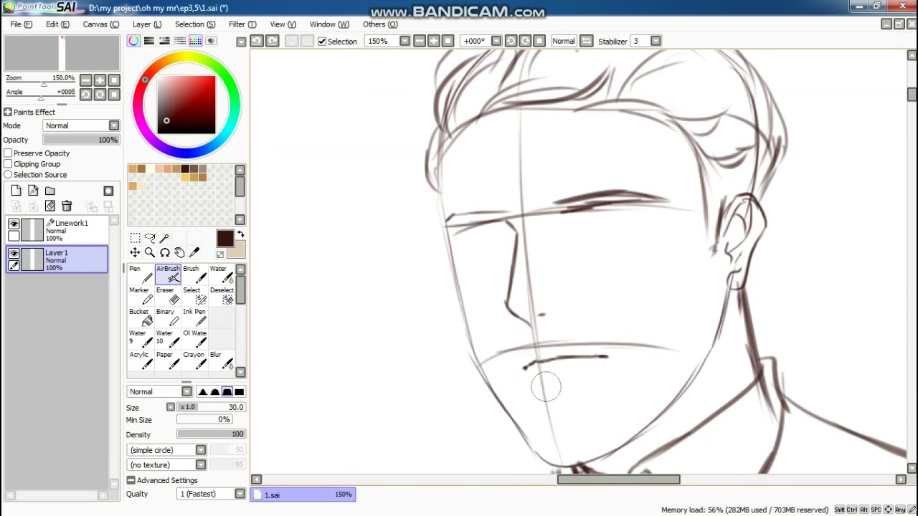
Sketch the lower lip and both eyes with their irises on the man's face.
{"action": "left_click_drag", "start_coordinate": [545, 387], "coordinate": [572, 385]}
{"action": "left_click_drag", "start_coordinate": [573, 234], "coordinate": [649, 231]}
{"action": "mouse_move", "coordinate": [587, 248]}
{"action": "left_mouse_down"}
{"action": "mouse_move", "coordinate": [631, 241]}
{"action": "mouse_move", "coordinate": [610, 247]}
{"action": "left_mouse_up"}
{"action": "left_click_drag", "start_coordinate": [574, 223], "coordinate": [643, 213]}
{"action": "left_click_drag", "start_coordinate": [474, 241], "coordinate": [502, 245]}
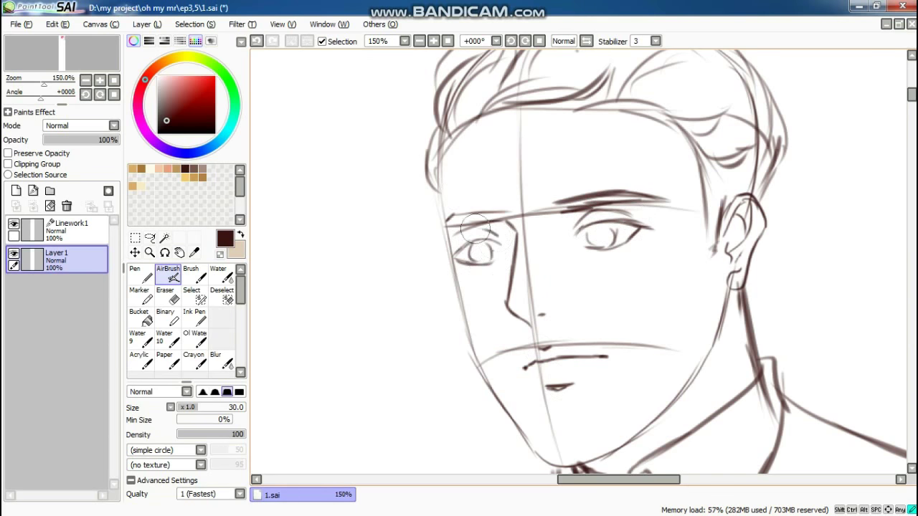
Set the airbrush size to 100 and rough in the figure strokes in the panel below the face.
{"action": "scroll", "coordinate": [475, 229], "scroll_direction": "down", "scroll_amount": 4}
{"action": "key", "text": "bracketright"}
{"action": "key", "text": "bracketright"}
{"action": "key", "text": "bracketright"}
{"action": "key", "text": "bracketright"}
{"action": "key", "text": "bracketright"}
{"action": "key", "text": "bracketright"}
{"action": "key", "text": "bracketright"}
{"action": "mouse_move", "coordinate": [385, 398]}
{"action": "left_mouse_down"}
{"action": "mouse_move", "coordinate": [379, 188]}
{"action": "mouse_move", "coordinate": [388, 149]}
{"action": "left_mouse_up"}
{"action": "left_click_drag", "start_coordinate": [396, 321], "coordinate": [430, 148]}
{"action": "left_click_drag", "start_coordinate": [502, 145], "coordinate": [322, 192]}
{"action": "mouse_move", "coordinate": [400, 258]}
{"action": "left_mouse_down"}
{"action": "mouse_move", "coordinate": [400, 391]}
{"action": "mouse_move", "coordinate": [399, 272]}
{"action": "left_mouse_up"}
{"action": "left_click_drag", "start_coordinate": [378, 408], "coordinate": [380, 340]}
{"action": "left_click_drag", "start_coordinate": [413, 179], "coordinate": [539, 216]}
Draw a rectangular frame for the next panel with the Line tool on Linework1, using a rectangular selection as a guide.
{"action": "scroll", "coordinate": [534, 218], "scroll_direction": "down", "scroll_amount": 1}
{"action": "key", "text": "m"}
{"action": "left_click_drag", "start_coordinate": [396, 197], "coordinate": [600, 316]}
{"action": "scroll", "coordinate": [502, 258], "scroll_direction": "up", "scroll_amount": 1}
{"action": "left_click", "coordinate": [71, 228]}
{"action": "left_click", "coordinate": [168, 318]}
{"action": "mouse_move", "coordinate": [336, 176]}
{"action": "left_mouse_down"}
{"action": "mouse_move", "coordinate": [633, 175]}
{"action": "mouse_move", "coordinate": [633, 351]}
{"action": "mouse_move", "coordinate": [336, 350]}
{"action": "left_mouse_up"}
{"action": "left_click_drag", "start_coordinate": [336, 351], "coordinate": [336, 175]}
{"action": "key", "text": "ctrl+d"}
{"action": "scroll", "coordinate": [375, 266], "scroll_direction": "up", "scroll_amount": 1}
Sketch a raised fist with a palm and sleeve on Layer1 inside the new panel, undoing the stray stroke.
{"action": "left_click", "coordinate": [56, 258]}
{"action": "left_click_drag", "start_coordinate": [495, 256], "coordinate": [583, 219]}
{"action": "mouse_move", "coordinate": [515, 317]}
{"action": "left_mouse_down"}
{"action": "mouse_move", "coordinate": [577, 327]}
{"action": "mouse_move", "coordinate": [524, 350]}
{"action": "mouse_move", "coordinate": [520, 387]}
{"action": "left_mouse_up"}
{"action": "left_click_drag", "start_coordinate": [579, 336], "coordinate": [575, 387]}
{"action": "scroll", "coordinate": [581, 150], "scroll_direction": "up", "scroll_amount": 1}
{"action": "left_click_drag", "start_coordinate": [496, 255], "coordinate": [475, 207]}
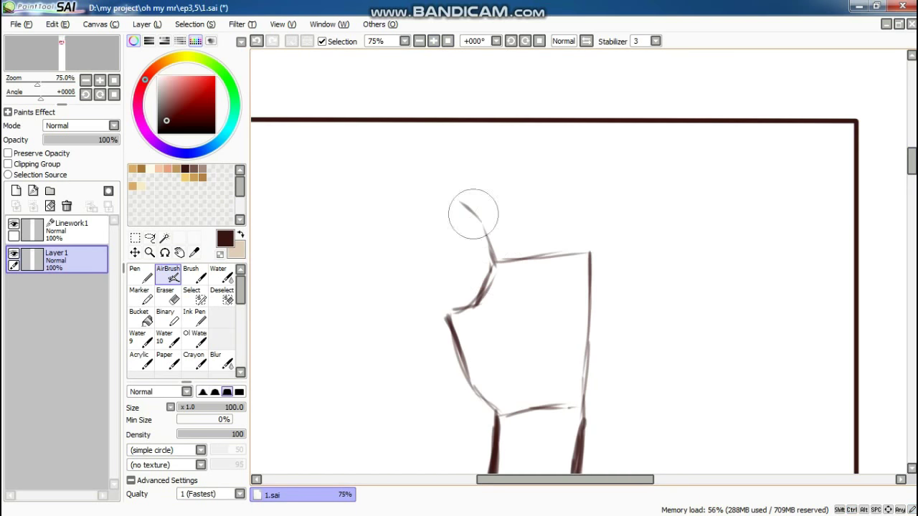
{"action": "key", "text": "ctrl+z"}
{"action": "mouse_move", "coordinate": [448, 316]}
{"action": "left_mouse_down"}
{"action": "mouse_move", "coordinate": [481, 260]}
{"action": "mouse_move", "coordinate": [470, 279]}
{"action": "mouse_move", "coordinate": [529, 365]}
{"action": "mouse_move", "coordinate": [580, 266]}
{"action": "mouse_move", "coordinate": [582, 419]}
{"action": "left_mouse_up"}
{"action": "mouse_move", "coordinate": [473, 267]}
{"action": "left_mouse_down"}
{"action": "mouse_move", "coordinate": [467, 229]}
{"action": "mouse_move", "coordinate": [508, 242]}
{"action": "mouse_move", "coordinate": [502, 184]}
{"action": "mouse_move", "coordinate": [537, 201]}
{"action": "mouse_move", "coordinate": [559, 251]}
{"action": "left_mouse_up"}
Sketch the collar and shoulder line beside the fist, and tilt the fist clockwise while moving it nearer the face.
{"action": "scroll", "coordinate": [548, 301], "scroll_direction": "down", "scroll_amount": 2}
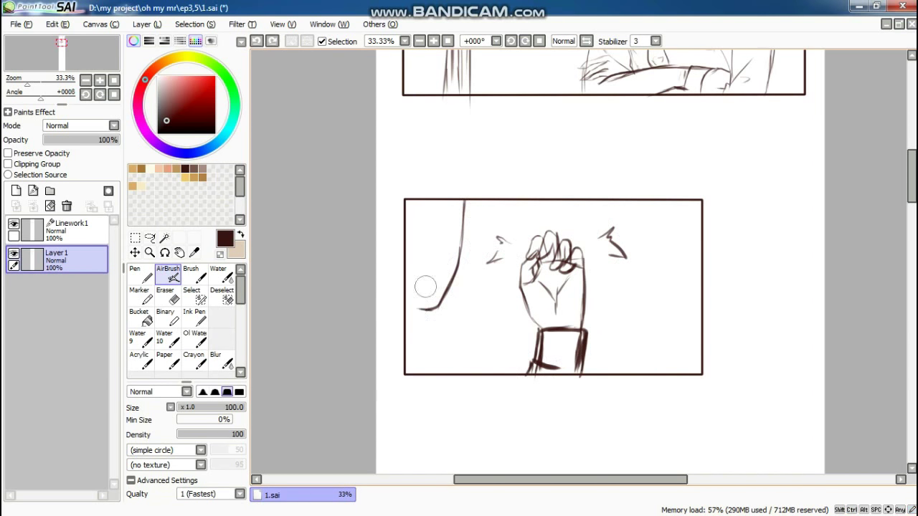
{"action": "mouse_move", "coordinate": [430, 304]}
{"action": "left_mouse_down"}
{"action": "mouse_move", "coordinate": [428, 354]}
{"action": "mouse_move", "coordinate": [528, 388]}
{"action": "left_mouse_up"}
{"action": "key", "text": "ctrl"}
{"action": "scroll", "coordinate": [580, 265], "scroll_direction": "up", "scroll_amount": 1}
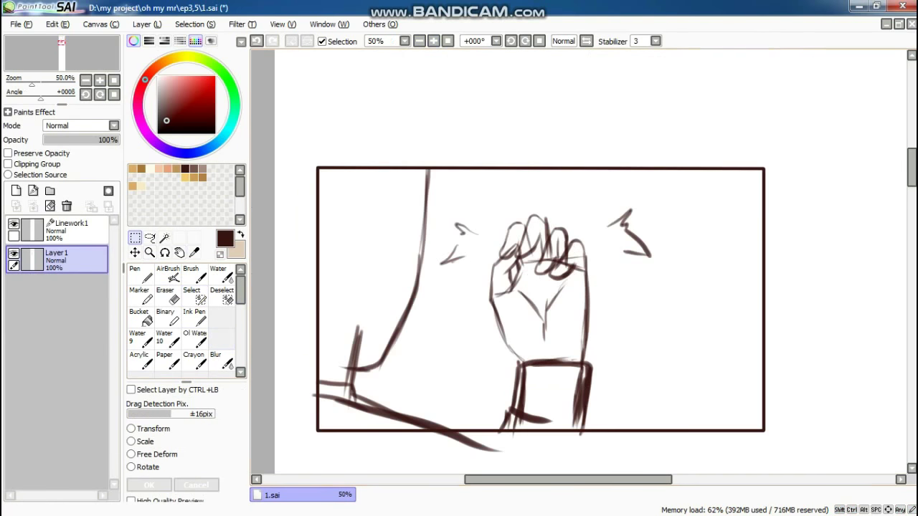
{"action": "key", "text": "e"}
{"action": "key", "text": "ctrl+t"}
{"action": "left_click_drag", "start_coordinate": [451, 438], "coordinate": [423, 451]}
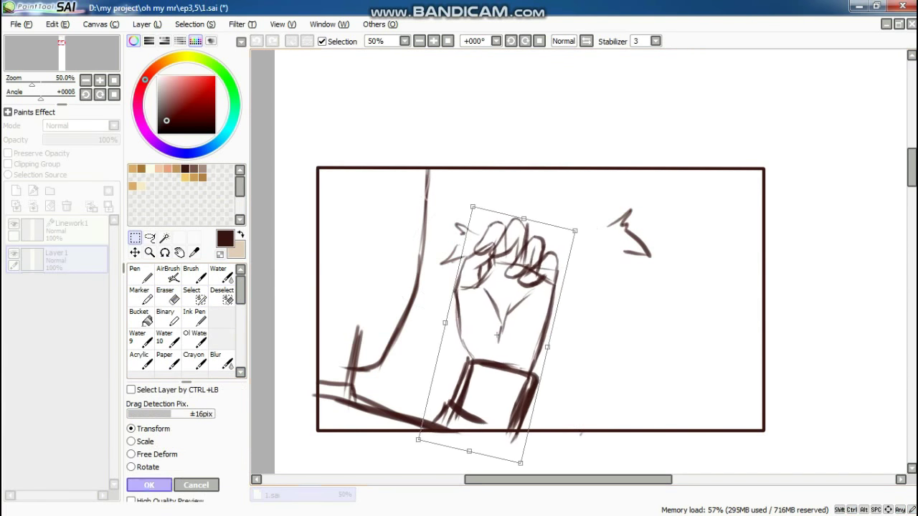
{"action": "key", "text": "Return"}
Sketch detail strokes with the airbrush inside the cropped face beside the fist.
{"action": "key", "text": "a"}
{"action": "left_click_drag", "start_coordinate": [374, 229], "coordinate": [354, 312]}
{"action": "left_click_drag", "start_coordinate": [397, 202], "coordinate": [393, 221]}
{"action": "mouse_move", "coordinate": [408, 185]}
{"action": "left_mouse_down"}
{"action": "mouse_move", "coordinate": [359, 167]}
{"action": "mouse_move", "coordinate": [329, 344]}
{"action": "left_mouse_up"}
Draw a rectangular panel frame below the fist panel on the Linework1 layer with the Line tool.
{"action": "scroll", "coordinate": [822, 184], "scroll_direction": "down", "scroll_amount": 3}
{"action": "scroll", "coordinate": [822, 184], "scroll_direction": "up", "scroll_amount": 2}
{"action": "left_click", "coordinate": [72, 228]}
{"action": "left_click", "coordinate": [440, 201]}
{"action": "left_click", "coordinate": [793, 201]}
{"action": "left_click", "coordinate": [793, 419]}
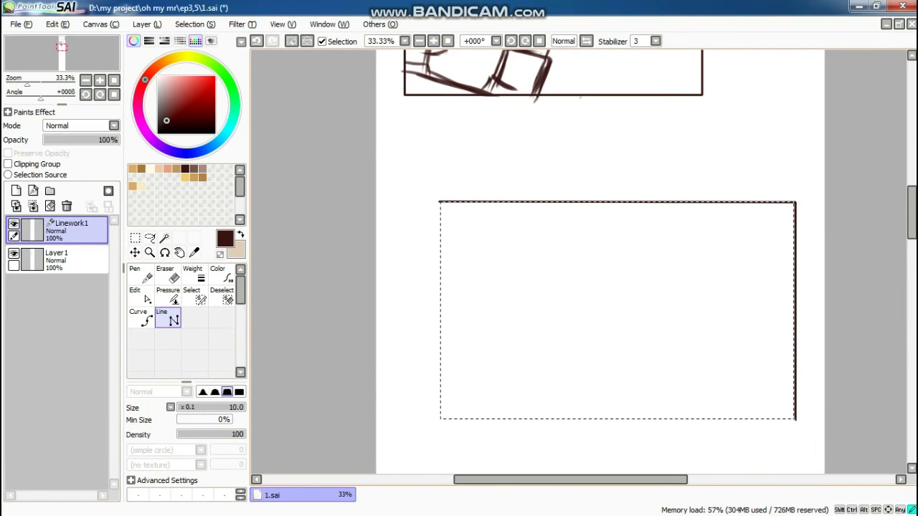
{"action": "left_click", "coordinate": [441, 419]}
{"action": "left_click", "coordinate": [440, 201]}
{"action": "left_click", "coordinate": [858, 7]}
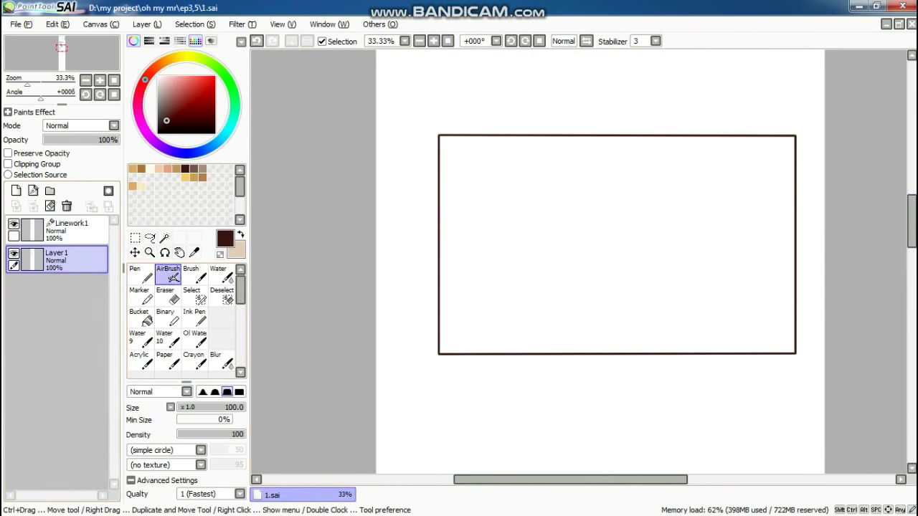
Sketch a large turned head outline on Layer1 inside the empty panel.
{"action": "scroll", "coordinate": [334, 220], "scroll_direction": "up", "scroll_amount": 1}
{"action": "scroll", "coordinate": [334, 219], "scroll_direction": "down", "scroll_amount": 1}
{"action": "scroll", "coordinate": [532, 198], "scroll_direction": "up", "scroll_amount": 1}
{"action": "mouse_move", "coordinate": [527, 147]}
{"action": "left_mouse_down"}
{"action": "mouse_move", "coordinate": [516, 369]}
{"action": "mouse_move", "coordinate": [655, 352]}
{"action": "mouse_move", "coordinate": [676, 306]}
{"action": "left_mouse_up"}
{"action": "mouse_move", "coordinate": [534, 147]}
{"action": "left_mouse_down"}
{"action": "mouse_move", "coordinate": [499, 229]}
{"action": "mouse_move", "coordinate": [631, 130]}
{"action": "mouse_move", "coordinate": [696, 251]}
{"action": "left_mouse_up"}
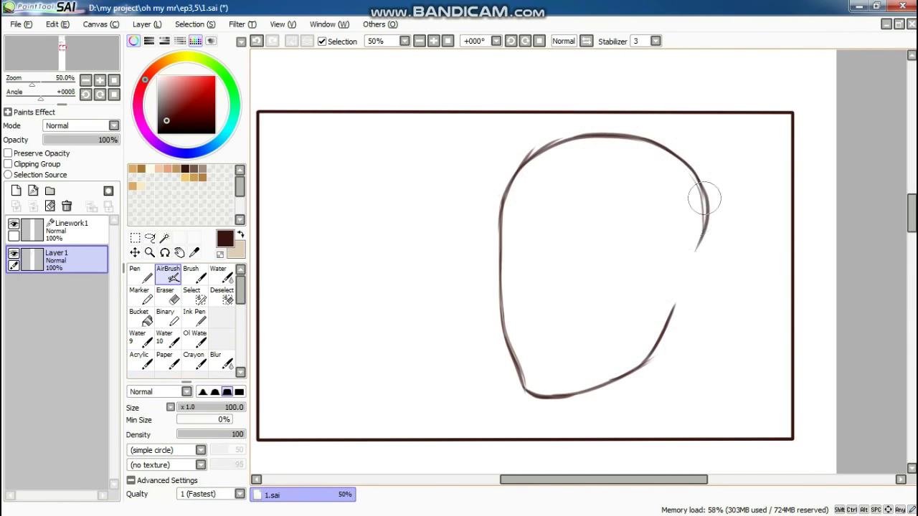
Shrink and reposition the head and ear sketch, and draw the neck, shirt collar and shoulders beneath it.
{"action": "key", "text": "ctrl+t"}
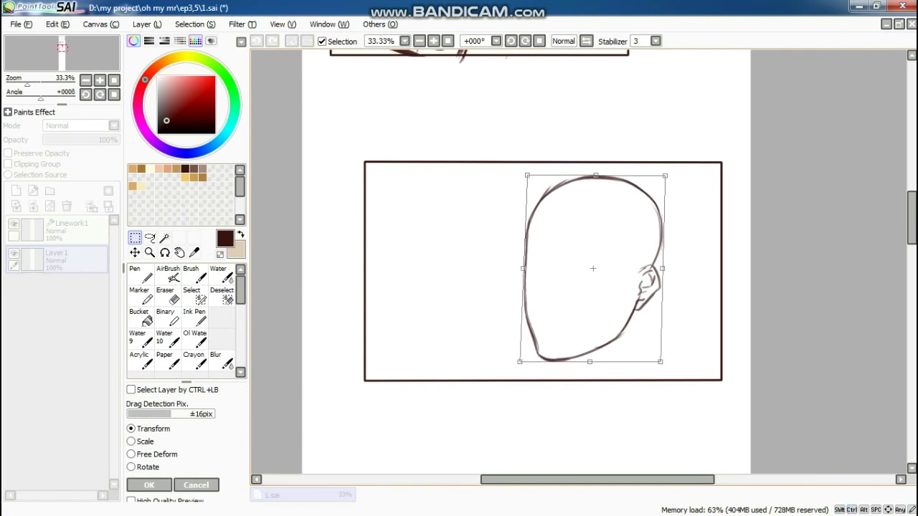
{"action": "left_click_drag", "start_coordinate": [668, 368], "coordinate": [675, 271]}
{"action": "key", "text": "Return"}
{"action": "mouse_move", "coordinate": [674, 324]}
{"action": "left_mouse_down"}
{"action": "mouse_move", "coordinate": [608, 380]}
{"action": "mouse_move", "coordinate": [679, 331]}
{"action": "left_mouse_up"}
{"action": "mouse_move", "coordinate": [623, 379]}
{"action": "left_mouse_down"}
{"action": "mouse_move", "coordinate": [546, 384]}
{"action": "mouse_move", "coordinate": [462, 428]}
{"action": "mouse_move", "coordinate": [474, 413]}
{"action": "mouse_move", "coordinate": [455, 434]}
{"action": "left_mouse_up"}
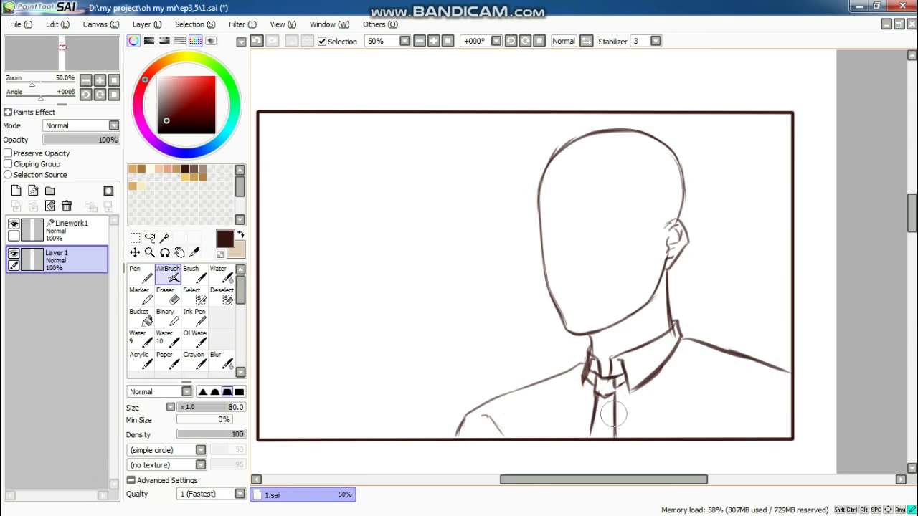
Sketch the vertical center line and the curved eye and mouth guidelines across the head.
{"action": "left_click", "coordinate": [433, 41]}
{"action": "mouse_move", "coordinate": [609, 179]}
{"action": "left_mouse_down"}
{"action": "mouse_move", "coordinate": [572, 301]}
{"action": "mouse_move", "coordinate": [571, 473]}
{"action": "left_mouse_up"}
{"action": "left_click_drag", "start_coordinate": [524, 320], "coordinate": [687, 326]}
{"action": "left_click_drag", "start_coordinate": [532, 410], "coordinate": [666, 414]}
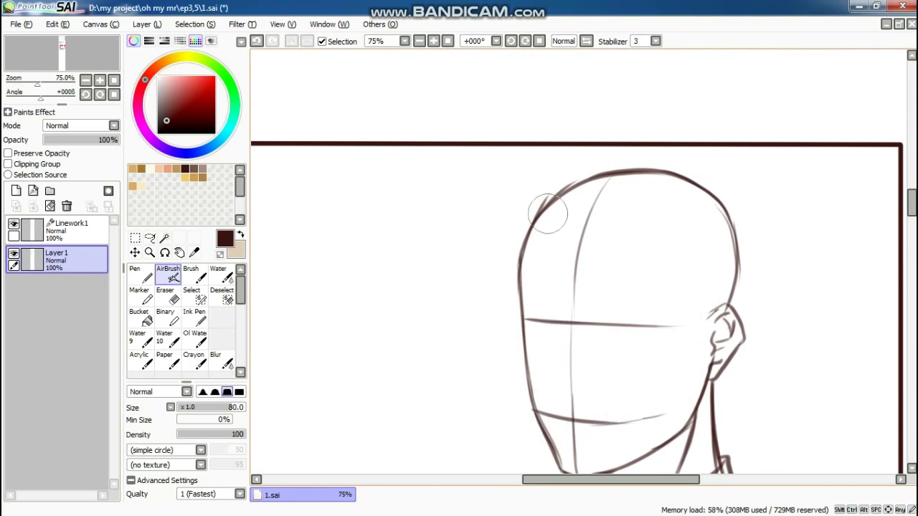
Sketch the hairline, swept-back hair and sideburn around the head.
{"action": "mouse_move", "coordinate": [531, 237]}
{"action": "left_mouse_down"}
{"action": "mouse_move", "coordinate": [584, 199]}
{"action": "mouse_move", "coordinate": [518, 266]}
{"action": "mouse_move", "coordinate": [689, 265]}
{"action": "mouse_move", "coordinate": [698, 342]}
{"action": "left_mouse_up"}
{"action": "left_click_drag", "start_coordinate": [746, 236], "coordinate": [748, 307]}
{"action": "left_click_drag", "start_coordinate": [609, 236], "coordinate": [731, 261]}
{"action": "left_click_drag", "start_coordinate": [750, 262], "coordinate": [742, 311]}
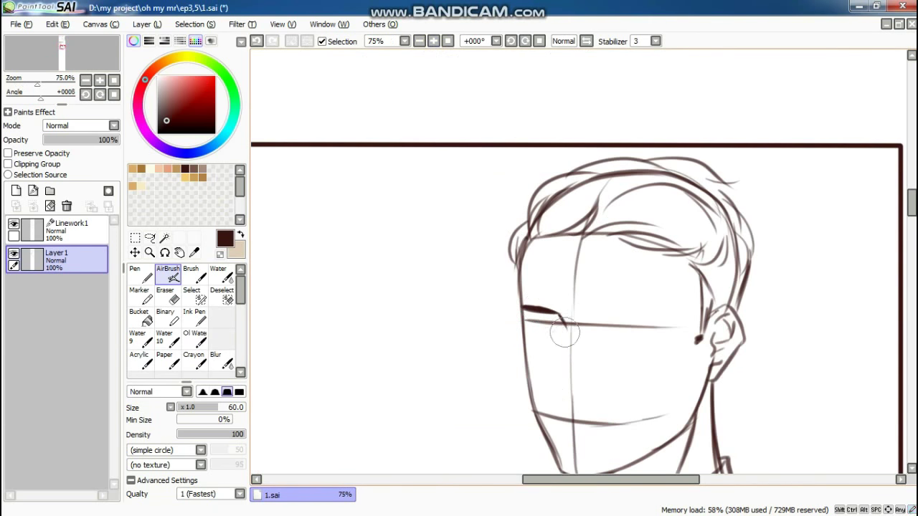
Reduce the airbrush size and sketch the nose and mouth on the turned face.
{"action": "scroll", "coordinate": [663, 318], "scroll_direction": "down", "scroll_amount": 3}
{"action": "scroll", "coordinate": [572, 224], "scroll_direction": "up", "scroll_amount": 5}
{"action": "key", "text": "bracketleft"}
{"action": "key", "text": "bracketleft"}
{"action": "key", "text": "bracketleft"}
{"action": "key", "text": "bracketleft"}
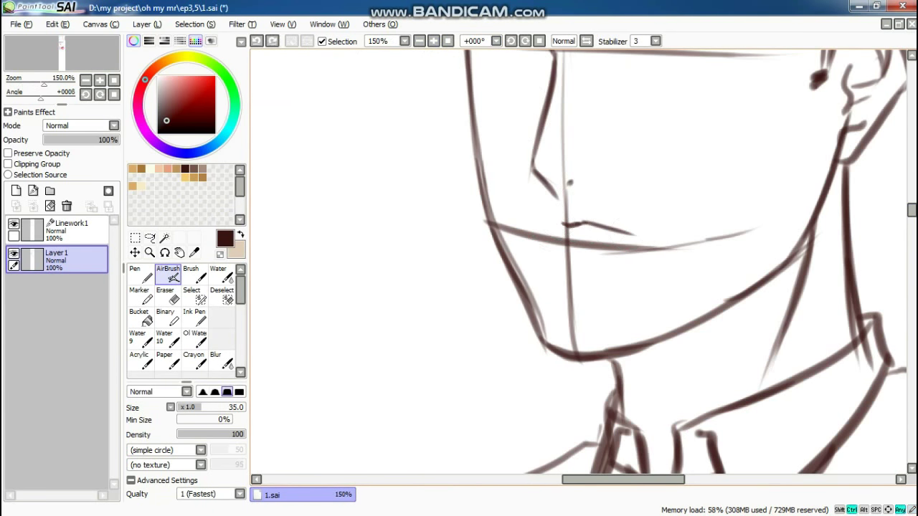
{"action": "left_click_drag", "start_coordinate": [548, 226], "coordinate": [573, 268]}
Sketch both eyes below the eyebrows with the airbrush at size 30.
{"action": "scroll", "coordinate": [573, 269], "scroll_direction": "down", "scroll_amount": 2}
{"action": "scroll", "coordinate": [717, 244], "scroll_direction": "up", "scroll_amount": 2}
{"action": "key", "text": "bracketleft"}
{"action": "left_click_drag", "start_coordinate": [661, 252], "coordinate": [762, 254]}
{"action": "left_click_drag", "start_coordinate": [674, 278], "coordinate": [770, 250]}
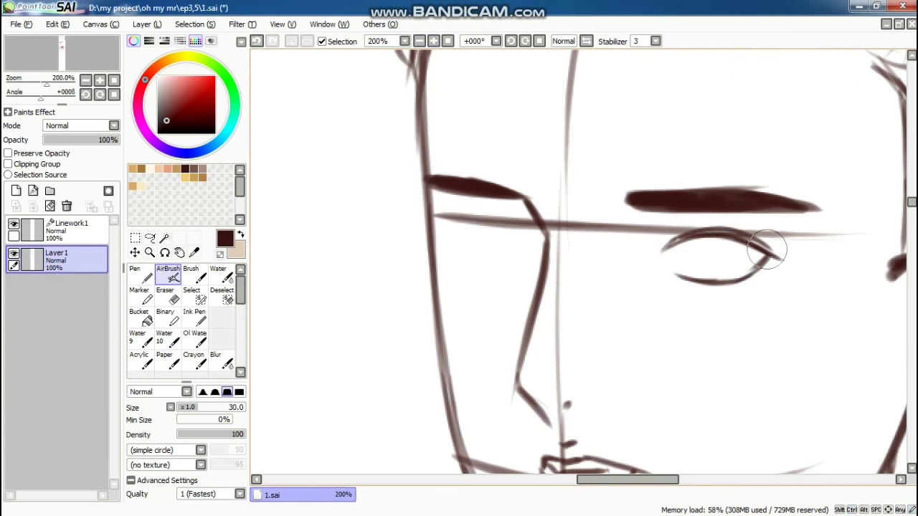
{"action": "left_click_drag", "start_coordinate": [685, 211], "coordinate": [670, 273]}
{"action": "mouse_move", "coordinate": [527, 240]}
{"action": "left_mouse_down"}
{"action": "mouse_move", "coordinate": [434, 248]}
{"action": "mouse_move", "coordinate": [509, 272]}
{"action": "left_mouse_up"}
Set the airbrush size to 60 and sketch an oval head outline in the blank area below the panel.
{"action": "left_click", "coordinate": [420, 41]}
{"action": "scroll", "coordinate": [580, 201], "scroll_direction": "up", "scroll_amount": 4}
{"action": "scroll", "coordinate": [544, 287], "scroll_direction": "down", "scroll_amount": 1}
{"action": "key", "text": "bracketright"}
{"action": "key", "text": "bracketright"}
{"action": "key", "text": "bracketright"}
{"action": "key", "text": "bracketright"}
{"action": "key", "text": "bracketright"}
{"action": "left_click_drag", "start_coordinate": [539, 214], "coordinate": [540, 327]}
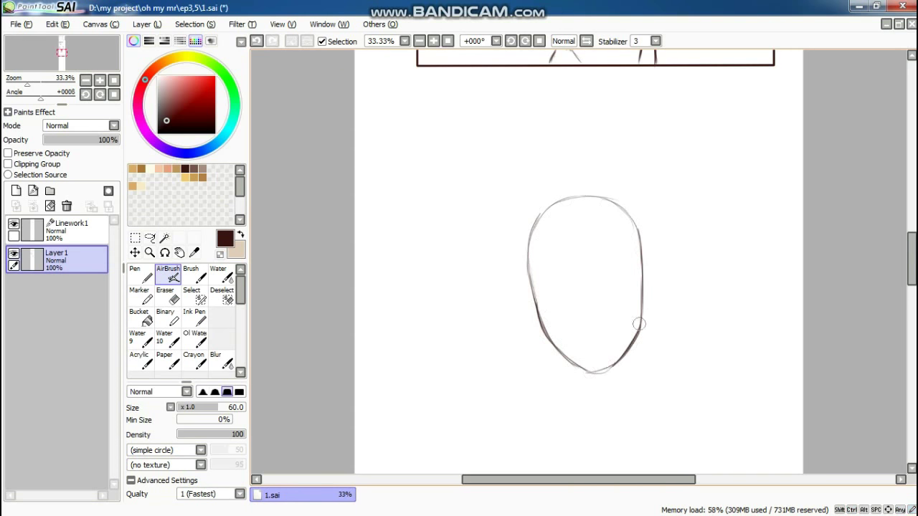
Scale down the new oval head outline with a transform.
{"action": "key", "text": "ctrl+t"}
{"action": "left_click_drag", "start_coordinate": [659, 446], "coordinate": [616, 377]}
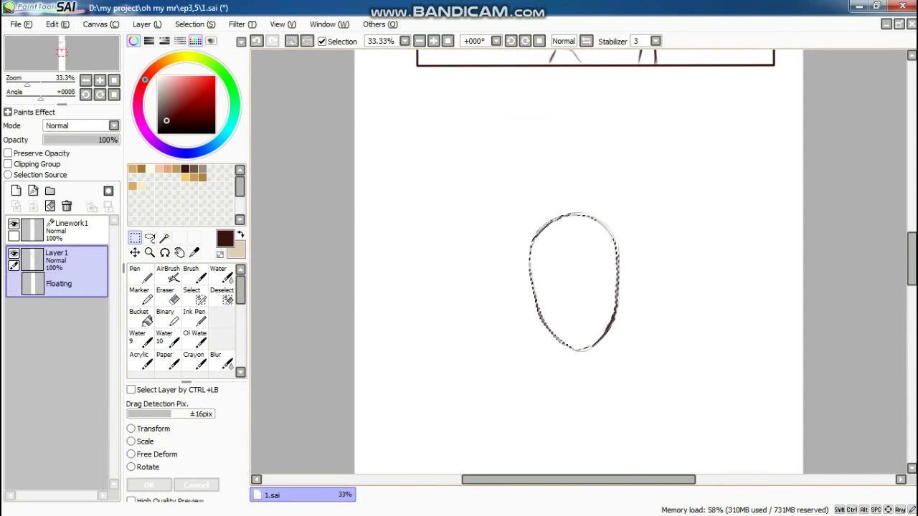
{"action": "key", "text": "Return"}
Sketch the neck, shoulders, upper arms and chest of the figure below the head.
{"action": "left_click_drag", "start_coordinate": [608, 343], "coordinate": [610, 322]}
{"action": "scroll", "coordinate": [556, 252], "scroll_direction": "up", "scroll_amount": 1}
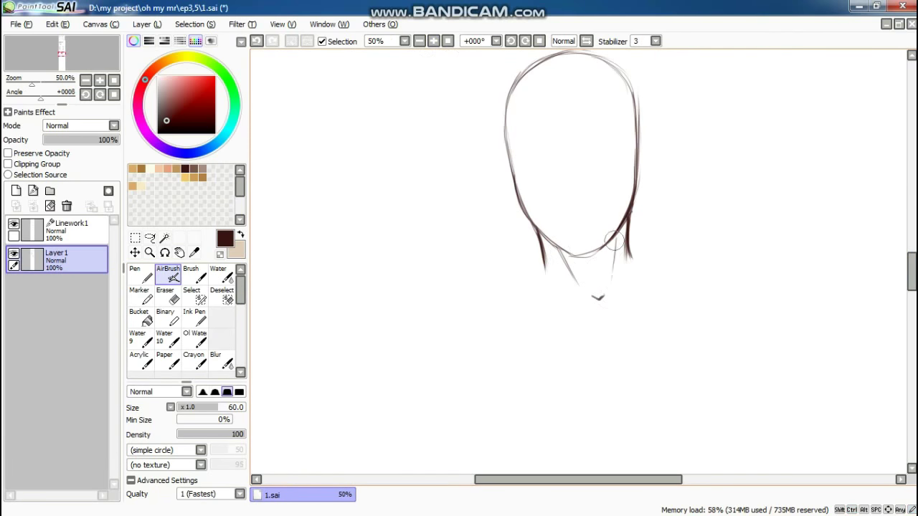
{"action": "left_click_drag", "start_coordinate": [455, 313], "coordinate": [397, 452]}
{"action": "scroll", "coordinate": [653, 266], "scroll_direction": "down", "scroll_amount": 1}
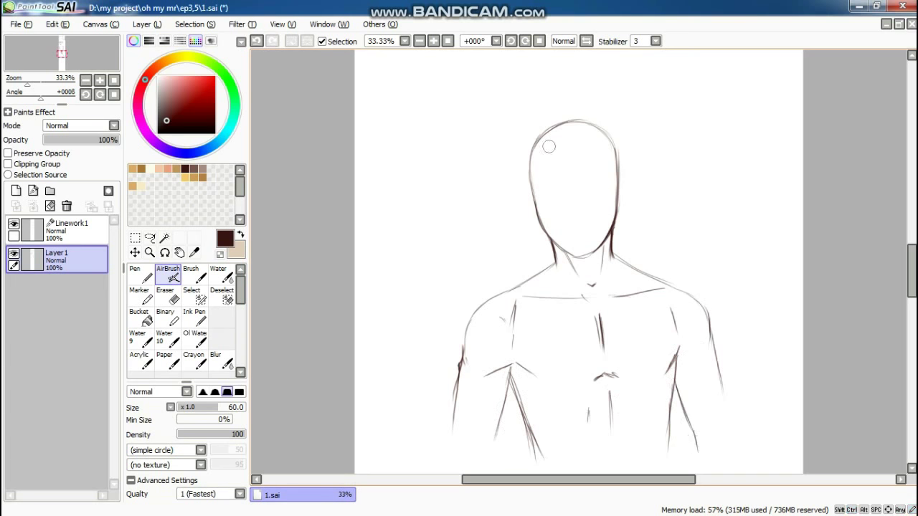
Scale down the upper-body sketch with a transform.
{"action": "scroll", "coordinate": [659, 289], "scroll_direction": "down", "scroll_amount": 1}
{"action": "key", "text": "ctrl+t"}
{"action": "left_click_drag", "start_coordinate": [659, 289], "coordinate": [659, 222]}
{"action": "key", "text": "Return"}
Sketch the sides of the torso, the abdomen lines and the waistband.
{"action": "scroll", "coordinate": [658, 222], "scroll_direction": "up", "scroll_amount": 2}
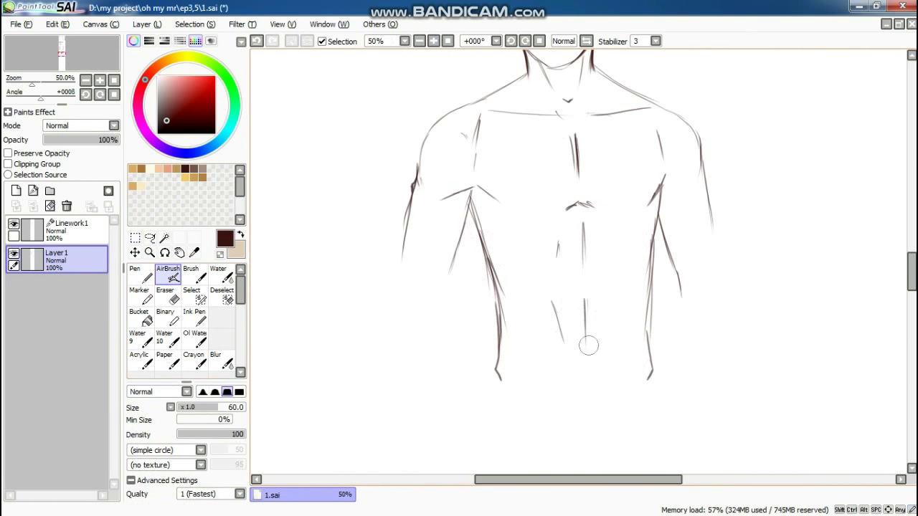
{"action": "left_click_drag", "start_coordinate": [501, 387], "coordinate": [646, 369]}
{"action": "scroll", "coordinate": [646, 369], "scroll_direction": "down", "scroll_amount": 1}
{"action": "left_click_drag", "start_coordinate": [518, 347], "coordinate": [632, 351]}
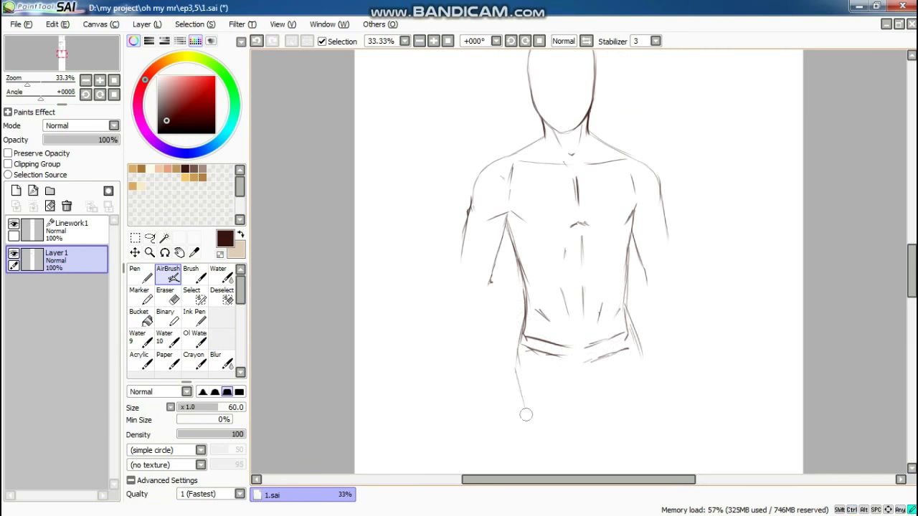
Sketch the hips and thighs of the standing figure down to the knee.
{"action": "left_click_drag", "start_coordinate": [521, 390], "coordinate": [577, 396]}
{"action": "scroll", "coordinate": [577, 396], "scroll_direction": "down", "scroll_amount": 3}
{"action": "left_click_drag", "start_coordinate": [515, 248], "coordinate": [532, 410]}
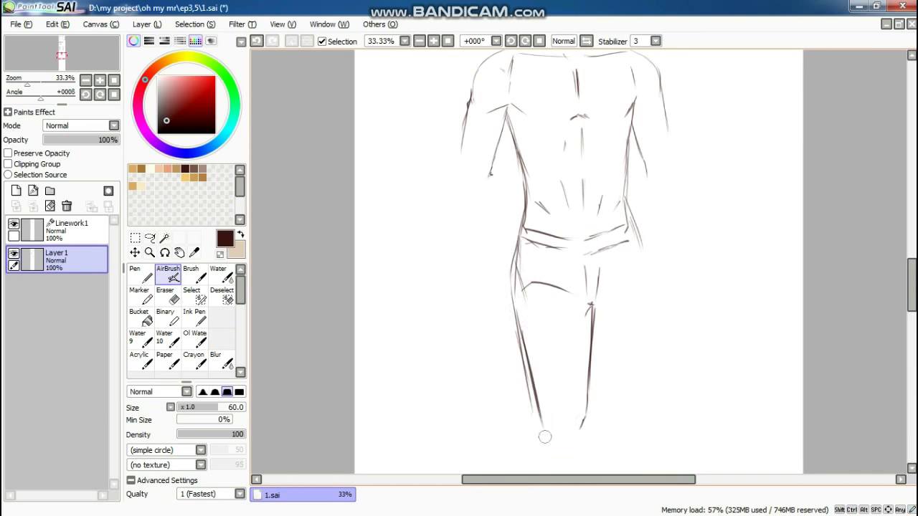
{"action": "scroll", "coordinate": [561, 280], "scroll_direction": "down", "scroll_amount": 2}
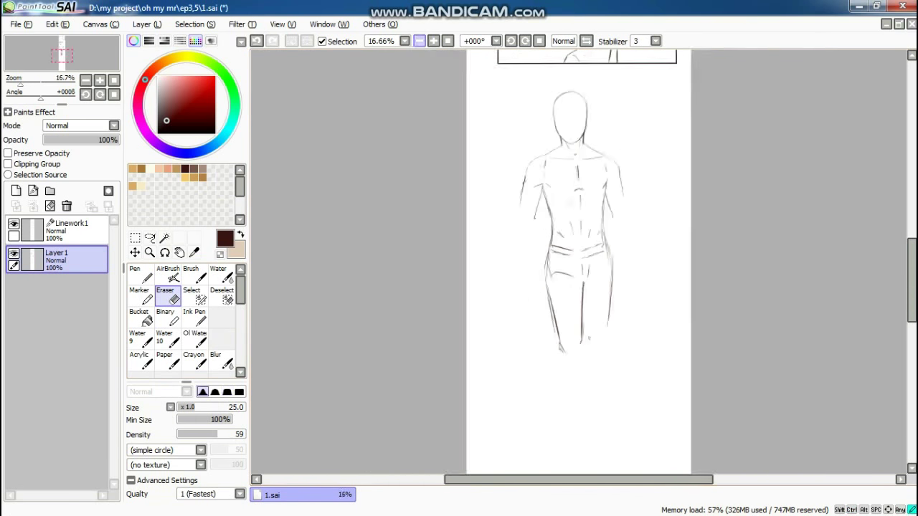
Select the front thigh sketch and apply a transform to it.
{"action": "scroll", "coordinate": [561, 280], "scroll_direction": "up", "scroll_amount": 1}
{"action": "left_click_drag", "start_coordinate": [552, 237], "coordinate": [590, 375]}
{"action": "key", "text": "ctrl+t"}
{"action": "key", "text": "Return"}
Sketch the front leg's knee, calf, trouser hem and shoe.
{"action": "scroll", "coordinate": [515, 141], "scroll_direction": "down", "scroll_amount": 4}
{"action": "scroll", "coordinate": [516, 141], "scroll_direction": "up", "scroll_amount": 1}
{"action": "left_click_drag", "start_coordinate": [544, 231], "coordinate": [564, 399]}
{"action": "left_click_drag", "start_coordinate": [587, 213], "coordinate": [582, 399]}
{"action": "left_click_drag", "start_coordinate": [539, 224], "coordinate": [533, 324]}
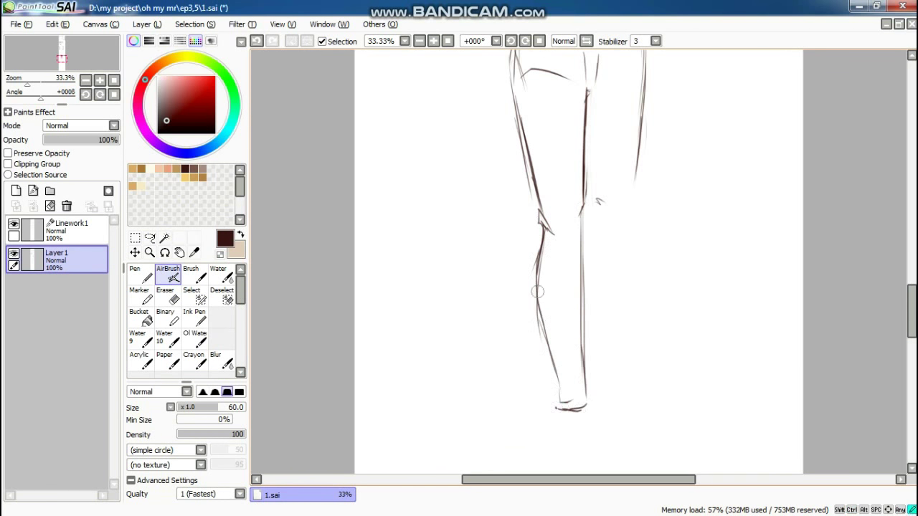
{"action": "left_click_drag", "start_coordinate": [536, 286], "coordinate": [566, 405]}
{"action": "left_click_drag", "start_coordinate": [582, 350], "coordinate": [578, 410]}
{"action": "scroll", "coordinate": [561, 256], "scroll_direction": "down", "scroll_amount": 1}
{"action": "scroll", "coordinate": [585, 300], "scroll_direction": "up", "scroll_amount": 1}
{"action": "scroll", "coordinate": [584, 299], "scroll_direction": "down", "scroll_amount": 2}
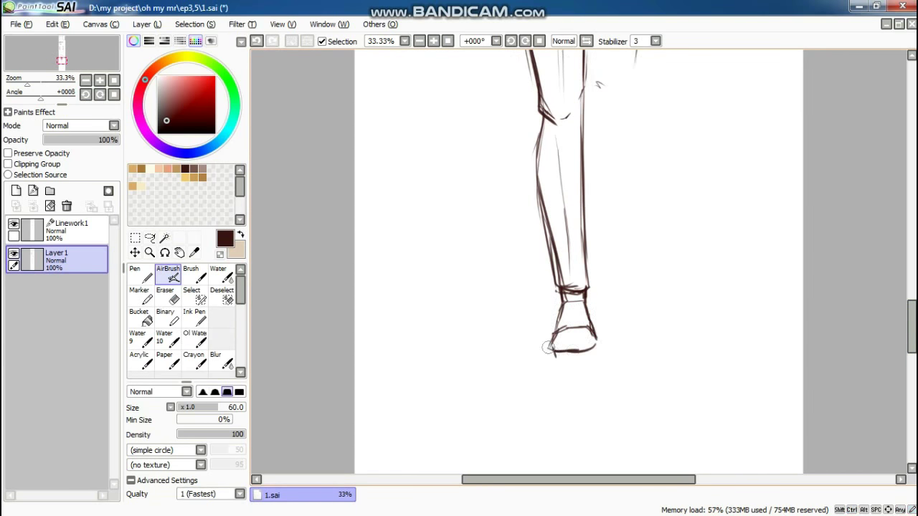
Sketch the rear leg and its shoe, and apply a transform to the sketch.
{"action": "scroll", "coordinate": [561, 330], "scroll_direction": "down", "scroll_amount": 1}
{"action": "scroll", "coordinate": [623, 195], "scroll_direction": "down", "scroll_amount": 1}
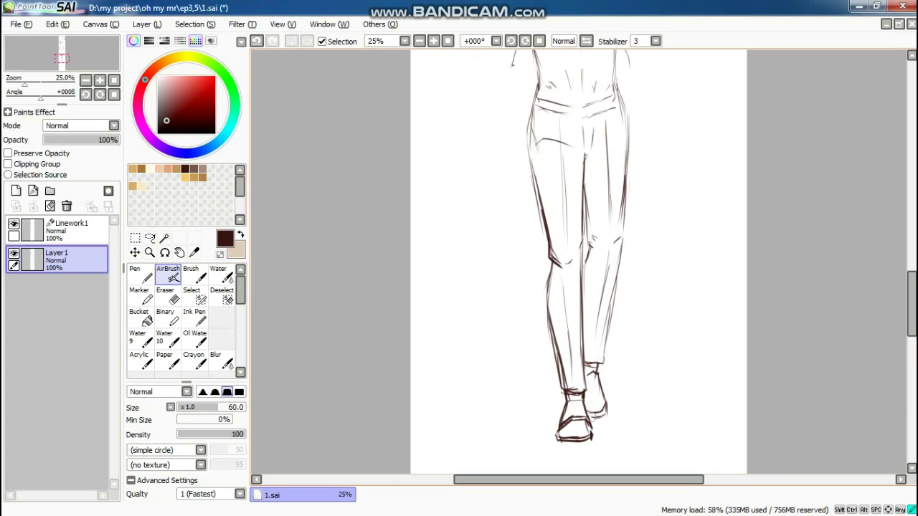
{"action": "scroll", "coordinate": [577, 258], "scroll_direction": "down", "scroll_amount": 1}
{"action": "key", "text": "ctrl+t"}
{"action": "key", "text": "Return"}
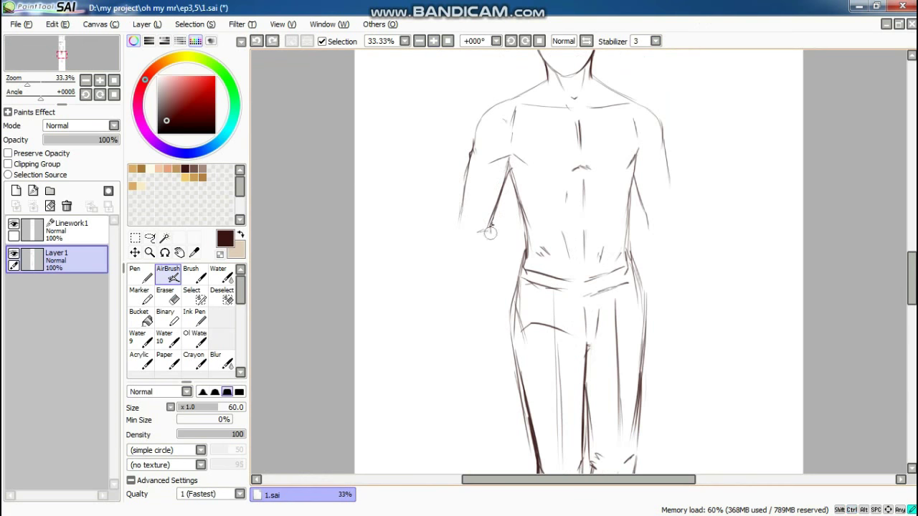
Sketch the forearm and relaxed hand on the figure's unfinished arm beside the front leg.
{"action": "scroll", "coordinate": [634, 180], "scroll_direction": "up", "scroll_amount": 1}
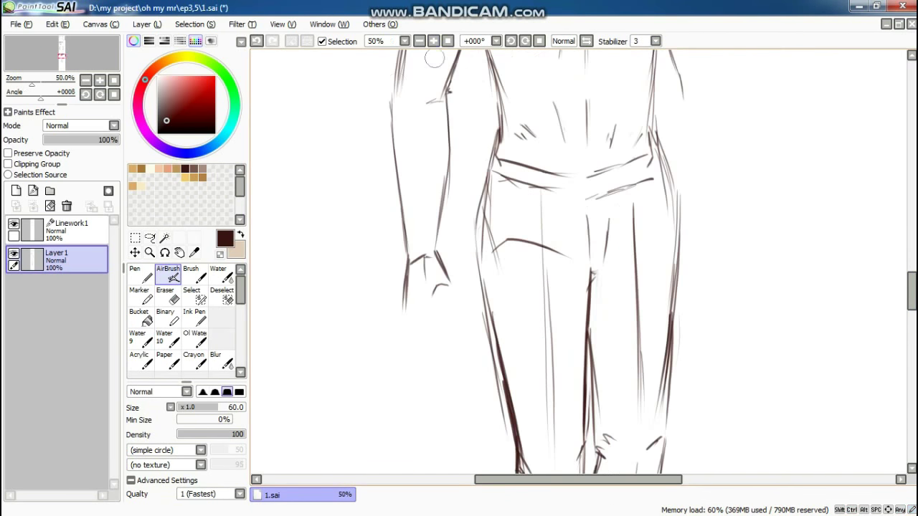
{"action": "left_click_drag", "start_coordinate": [394, 83], "coordinate": [403, 243]}
{"action": "left_click_drag", "start_coordinate": [450, 90], "coordinate": [441, 192]}
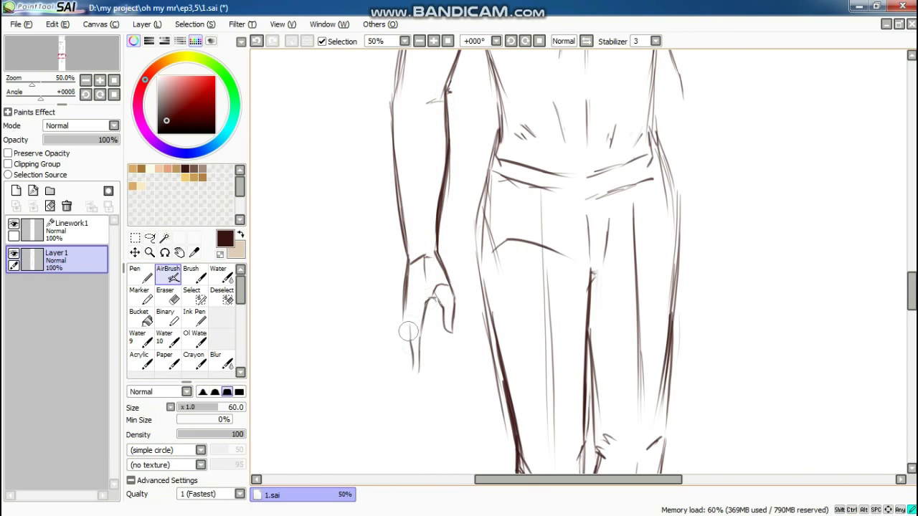
{"action": "left_click_drag", "start_coordinate": [410, 300], "coordinate": [429, 365]}
{"action": "scroll", "coordinate": [429, 359], "scroll_direction": "down", "scroll_amount": 3}
{"action": "scroll", "coordinate": [645, 229], "scroll_direction": "up", "scroll_amount": 3}
Sketch the opposite arm's elbow, forearm and closed hand beside the hip.
{"action": "left_click_drag", "start_coordinate": [710, 289], "coordinate": [677, 337]}
{"action": "left_click_drag", "start_coordinate": [672, 347], "coordinate": [652, 400]}
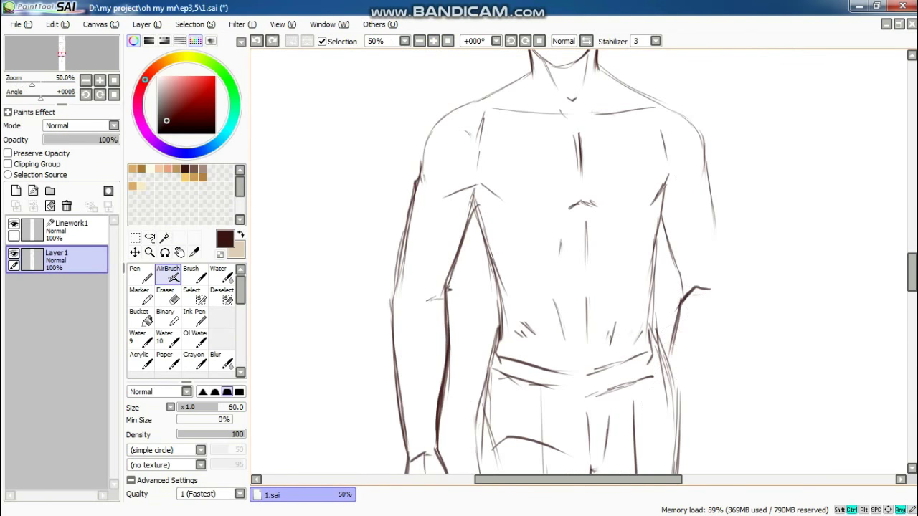
{"action": "scroll", "coordinate": [659, 209], "scroll_direction": "down", "scroll_amount": 1}
{"action": "left_click_drag", "start_coordinate": [669, 119], "coordinate": [674, 190]}
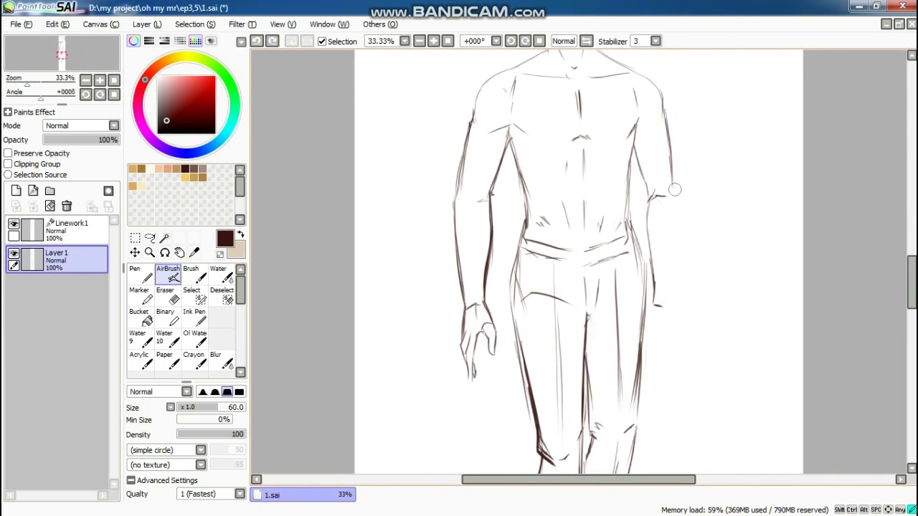
{"action": "scroll", "coordinate": [652, 314], "scroll_direction": "down", "scroll_amount": 1}
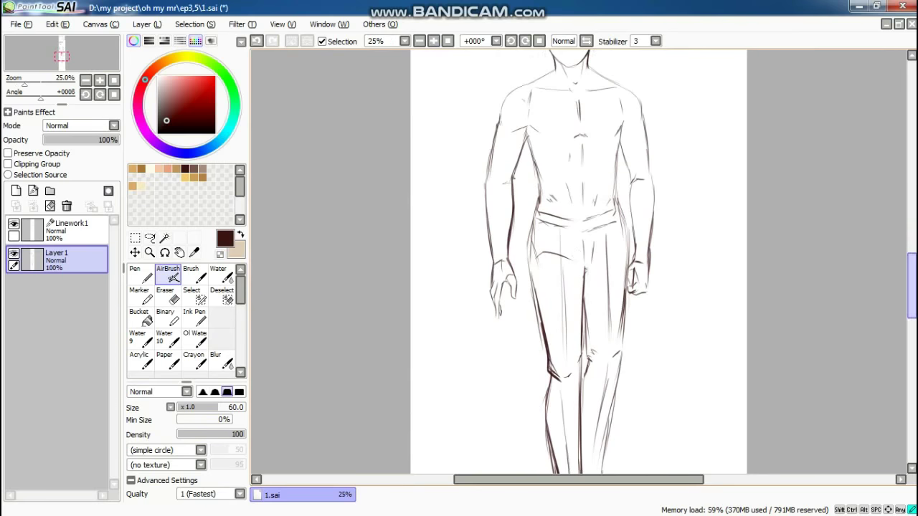
Transform the standing figure's sketch to adjust its proportions.
{"action": "key", "text": "s"}
{"action": "scroll", "coordinate": [561, 230], "scroll_direction": "up", "scroll_amount": 2}
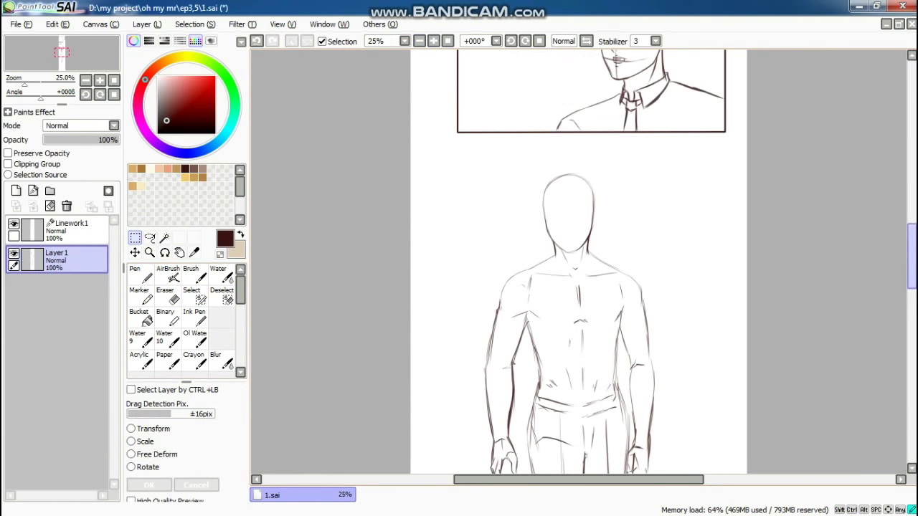
{"action": "key", "text": "ctrl+t"}
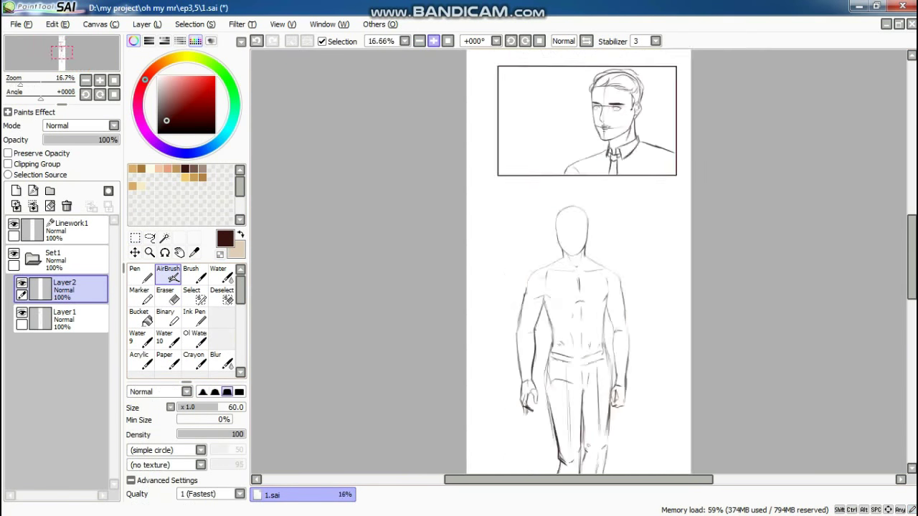
Sketch a long-sleeved shirt with round collar, cuffs and hem over the figure, on a new layer grouped with the body sketch in a folder.
{"action": "scroll", "coordinate": [579, 239], "scroll_direction": "up", "scroll_amount": 5}
{"action": "left_click_drag", "start_coordinate": [613, 258], "coordinate": [534, 278]}
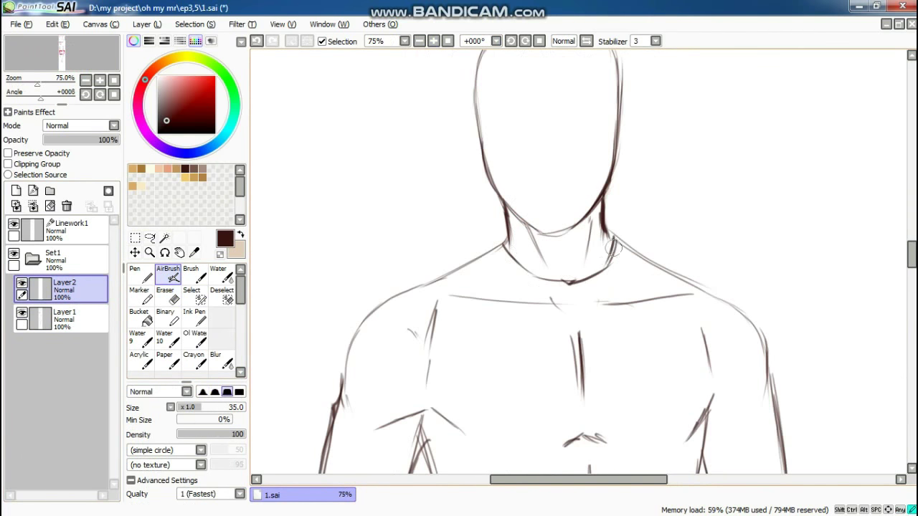
{"action": "left_click_drag", "start_coordinate": [611, 228], "coordinate": [628, 277]}
{"action": "left_click_drag", "start_coordinate": [558, 300], "coordinate": [527, 291]}
{"action": "scroll", "coordinate": [486, 230], "scroll_direction": "down", "scroll_amount": 2}
{"action": "scroll", "coordinate": [664, 290], "scroll_direction": "down", "scroll_amount": 2}
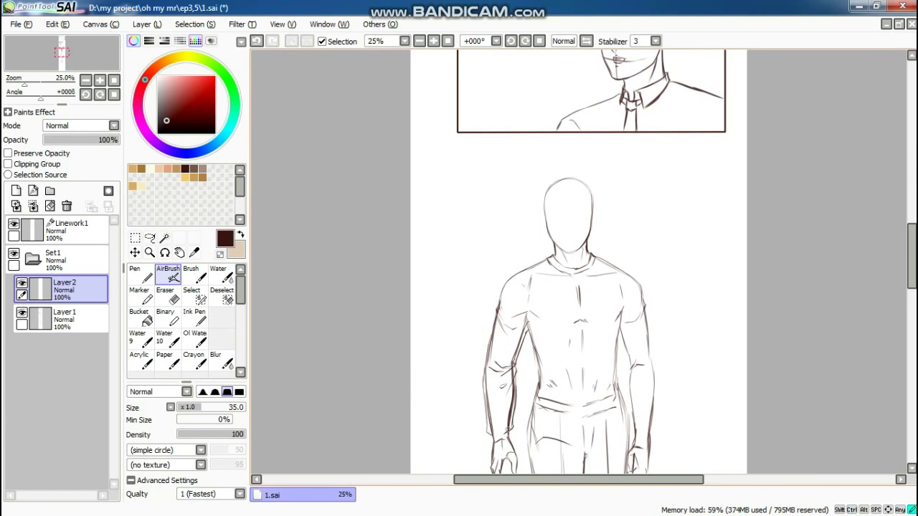
{"action": "scroll", "coordinate": [654, 376], "scroll_direction": "up", "scroll_amount": 1}
{"action": "scroll", "coordinate": [660, 319], "scroll_direction": "down", "scroll_amount": 2}
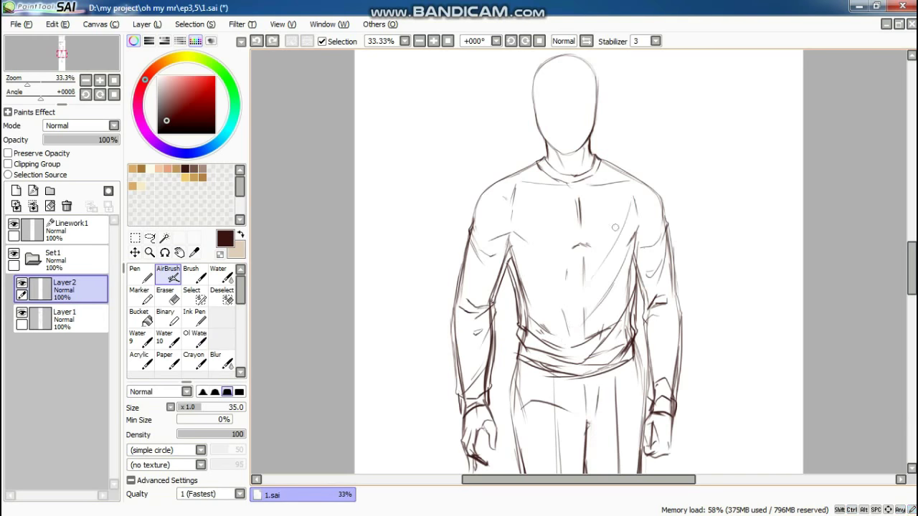
Sketch the vertical centre line, horizontal face guidelines and both ears on the standing figure's head.
{"action": "scroll", "coordinate": [615, 227], "scroll_direction": "up", "scroll_amount": 2}
{"action": "left_click_drag", "start_coordinate": [542, 134], "coordinate": [549, 305]}
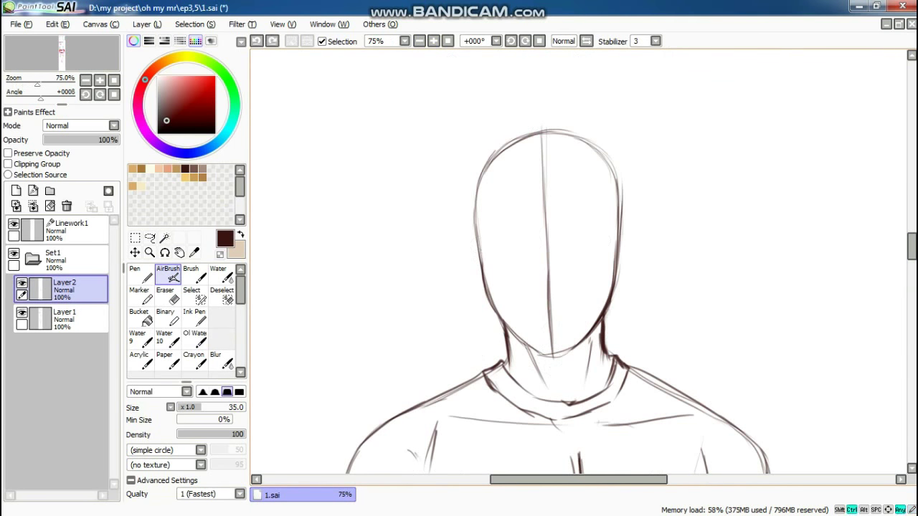
{"action": "left_click_drag", "start_coordinate": [496, 320], "coordinate": [602, 306]}
{"action": "scroll", "coordinate": [573, 301], "scroll_direction": "down", "scroll_amount": 3}
{"action": "scroll", "coordinate": [574, 287], "scroll_direction": "up", "scroll_amount": 5}
{"action": "mouse_move", "coordinate": [371, 204]}
{"action": "left_mouse_down"}
{"action": "mouse_move", "coordinate": [348, 225]}
{"action": "mouse_move", "coordinate": [380, 299]}
{"action": "left_mouse_up"}
{"action": "mouse_move", "coordinate": [661, 197]}
{"action": "left_mouse_down"}
{"action": "mouse_move", "coordinate": [686, 225]}
{"action": "mouse_move", "coordinate": [654, 294]}
{"action": "left_mouse_up"}
{"action": "left_click_drag", "start_coordinate": [663, 203], "coordinate": [674, 251]}
{"action": "scroll", "coordinate": [350, 240], "scroll_direction": "down", "scroll_amount": 2}
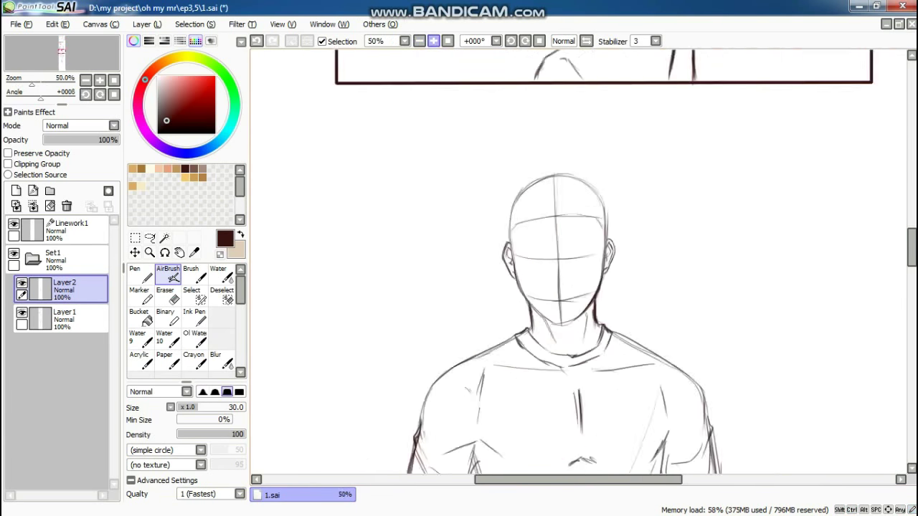
Sketch the parted fringe and the outer hair volume on the figure's head with brush size 25.
{"action": "scroll", "coordinate": [573, 150], "scroll_direction": "up", "scroll_amount": 2}
{"action": "key", "text": "["}
{"action": "mouse_move", "coordinate": [567, 154]}
{"action": "left_mouse_down"}
{"action": "mouse_move", "coordinate": [592, 163]}
{"action": "mouse_move", "coordinate": [533, 251]}
{"action": "left_mouse_up"}
{"action": "mouse_move", "coordinate": [582, 133]}
{"action": "left_mouse_down"}
{"action": "mouse_move", "coordinate": [504, 248]}
{"action": "mouse_move", "coordinate": [618, 245]}
{"action": "left_mouse_up"}
{"action": "left_click_drag", "start_coordinate": [621, 129], "coordinate": [587, 146]}
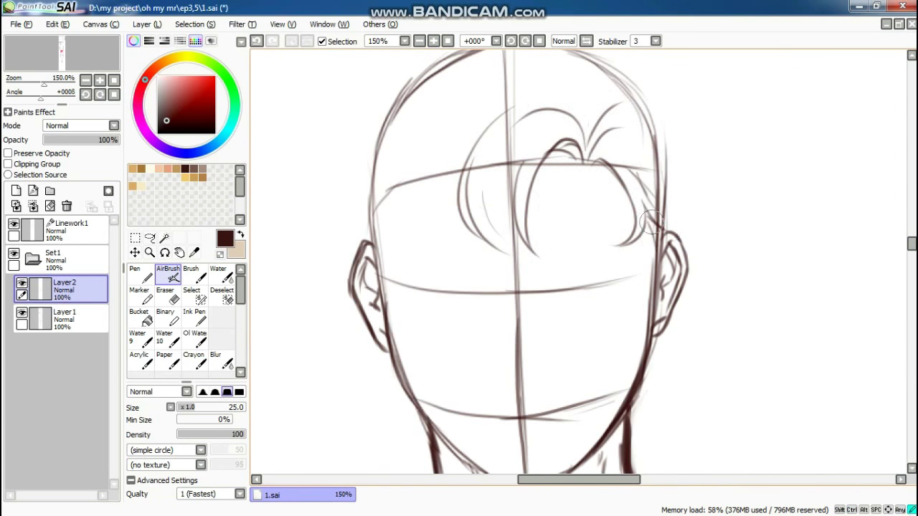
{"action": "left_click_drag", "start_coordinate": [445, 97], "coordinate": [390, 240]}
{"action": "mouse_move", "coordinate": [412, 121]}
{"action": "left_mouse_down"}
{"action": "mouse_move", "coordinate": [380, 237]}
{"action": "mouse_move", "coordinate": [359, 237]}
{"action": "left_mouse_up"}
{"action": "scroll", "coordinate": [373, 236], "scroll_direction": "down", "scroll_amount": 2}
{"action": "scroll", "coordinate": [416, 201], "scroll_direction": "up", "scroll_amount": 1}
{"action": "mouse_move", "coordinate": [595, 115]}
{"action": "left_mouse_down"}
{"action": "mouse_move", "coordinate": [416, 200]}
{"action": "mouse_move", "coordinate": [624, 147]}
{"action": "left_mouse_up"}
{"action": "key", "text": "ctrl+z"}
Sketch thick eyebrows, the eyes and the nose on the standing figure's face.
{"action": "scroll", "coordinate": [586, 192], "scroll_direction": "down", "scroll_amount": 1}
{"action": "scroll", "coordinate": [431, 258], "scroll_direction": "up", "scroll_amount": 2}
{"action": "left_click_drag", "start_coordinate": [394, 264], "coordinate": [491, 265]}
{"action": "left_click_drag", "start_coordinate": [548, 267], "coordinate": [647, 255]}
{"action": "key", "text": "ctrl+z"}
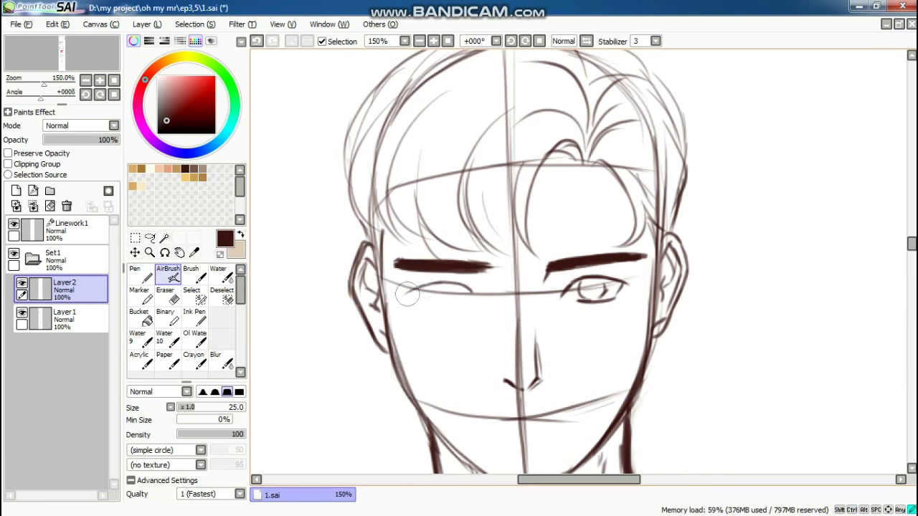
Mark out a wide rectangular selection below the figure's shoes as a guide for a new panel.
{"action": "scroll", "coordinate": [407, 294], "scroll_direction": "down", "scroll_amount": 3}
{"action": "scroll", "coordinate": [406, 294], "scroll_direction": "down", "scroll_amount": 8}
{"action": "scroll", "coordinate": [407, 294], "scroll_direction": "up", "scroll_amount": 1}
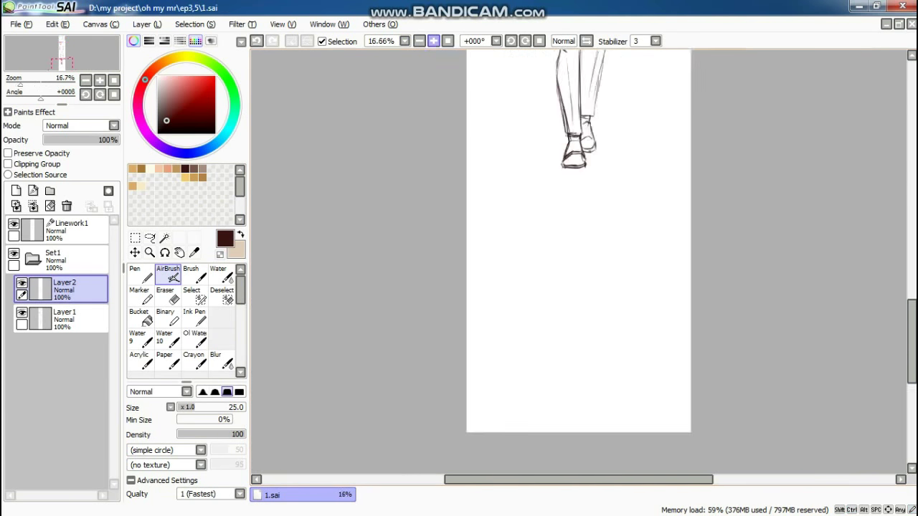
{"action": "scroll", "coordinate": [578, 241], "scroll_direction": "up", "scroll_amount": 1}
{"action": "key", "text": "m"}
{"action": "mouse_move", "coordinate": [737, 165]}
{"action": "left_mouse_down"}
{"action": "mouse_move", "coordinate": [423, 342]}
{"action": "mouse_move", "coordinate": [481, 283]}
{"action": "left_mouse_up"}
{"action": "left_click_drag", "start_coordinate": [432, 108], "coordinate": [730, 250]}
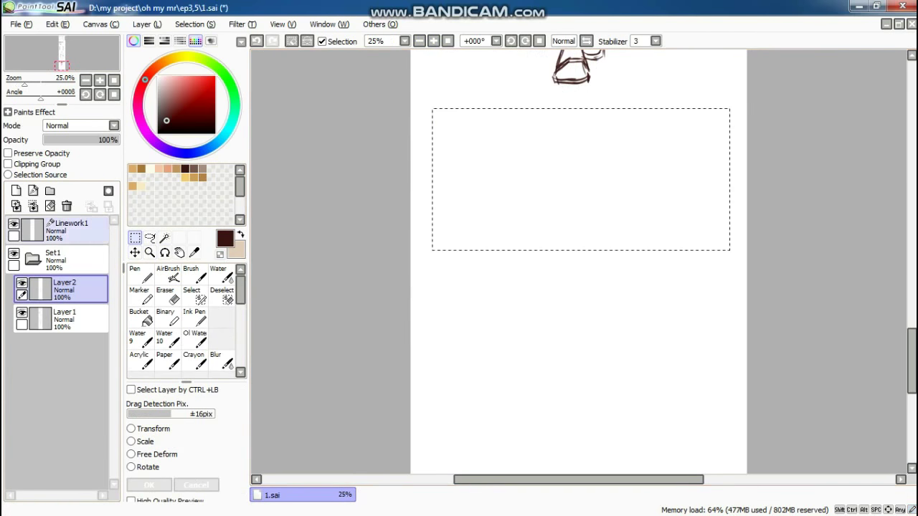
Draw the panel frame with straight lines on the Linework1 layer, following the rectangular selection's corners.
{"action": "left_click", "coordinate": [68, 228]}
{"action": "left_click", "coordinate": [433, 109]}
{"action": "left_click", "coordinate": [730, 109]}
{"action": "left_click", "coordinate": [730, 250]}
{"action": "left_click", "coordinate": [432, 250]}
{"action": "left_click", "coordinate": [432, 109]}
{"action": "scroll", "coordinate": [577, 258], "scroll_direction": "down", "scroll_amount": 3}
{"action": "scroll", "coordinate": [578, 258], "scroll_direction": "up", "scroll_amount": 5}
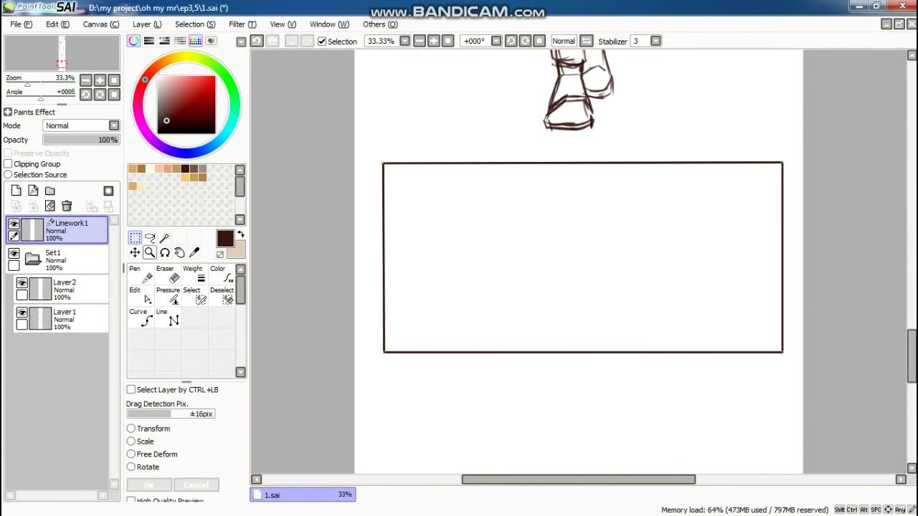
Sketch a man's head in side profile inside the new panel on Layer1, checking it with the view mirrored.
{"action": "left_click", "coordinate": [65, 315]}
{"action": "scroll", "coordinate": [562, 172], "scroll_direction": "up", "scroll_amount": 1}
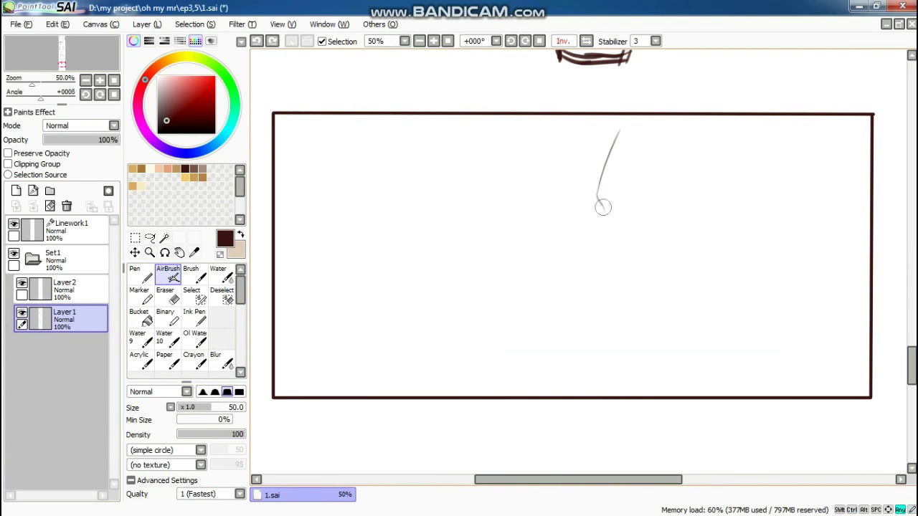
{"action": "key", "text": "h"}
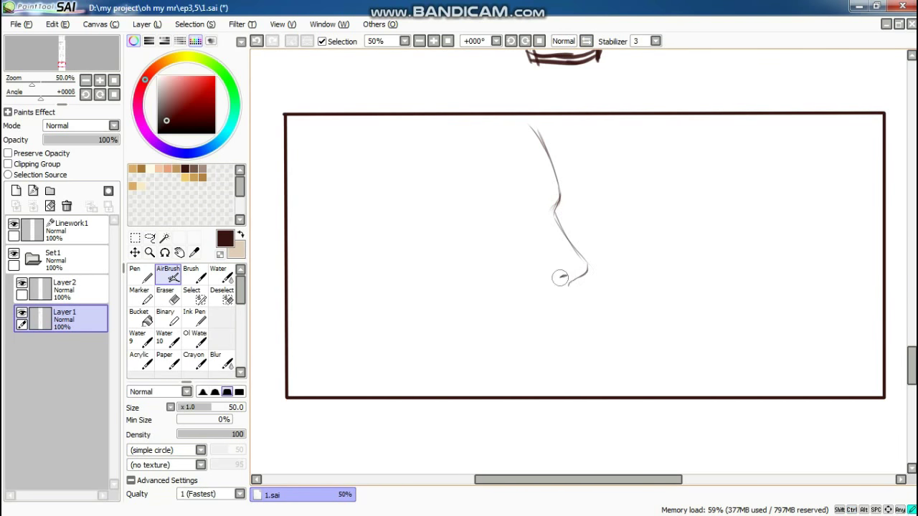
{"action": "left_click_drag", "start_coordinate": [559, 323], "coordinate": [510, 362]}
{"action": "key", "text": "h"}
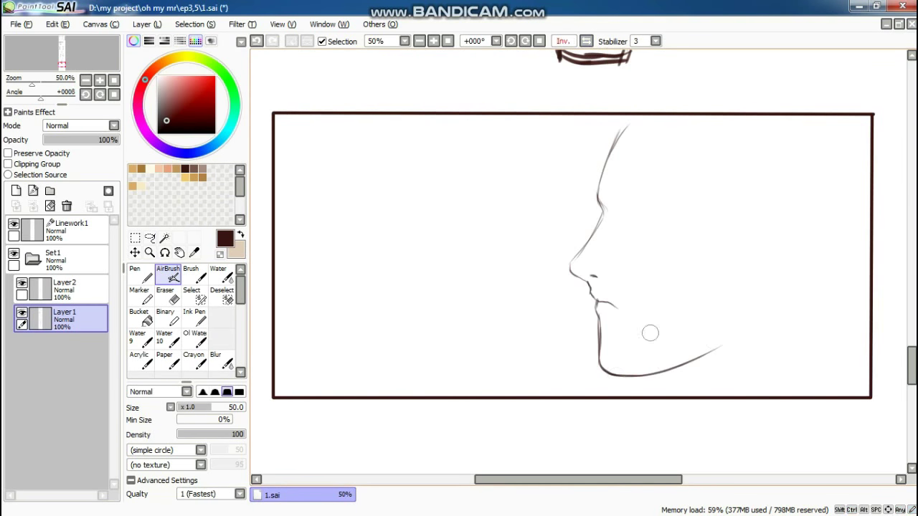
{"action": "left_click_drag", "start_coordinate": [681, 366], "coordinate": [755, 309]}
{"action": "key", "text": "h"}
{"action": "mouse_move", "coordinate": [492, 102]}
{"action": "left_mouse_down"}
{"action": "mouse_move", "coordinate": [337, 180]}
{"action": "mouse_move", "coordinate": [351, 276]}
{"action": "left_mouse_up"}
Select the profile head, scale it down to fit inside the panel frame, and clear the selection.
{"action": "key", "text": "minus"}
{"action": "key", "text": "m"}
{"action": "left_click_drag", "start_coordinate": [422, 160], "coordinate": [583, 369]}
{"action": "key", "text": "ctrl+t"}
{"action": "left_click_drag", "start_coordinate": [412, 153], "coordinate": [467, 174]}
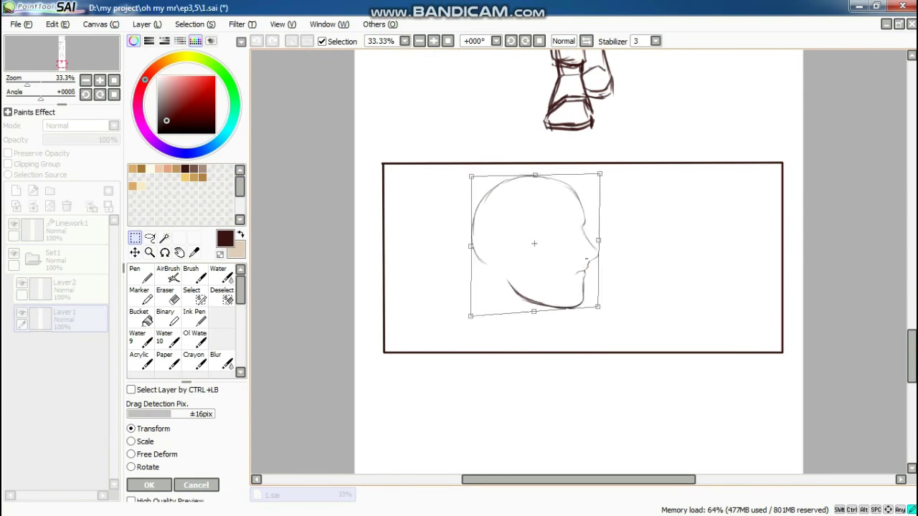
{"action": "key", "text": "Return"}
{"action": "key", "text": "ctrl+d"}
Sketch the profile head's ear, angled hairline and neck.
{"action": "key", "text": "plus"}
{"action": "key", "text": "v"}
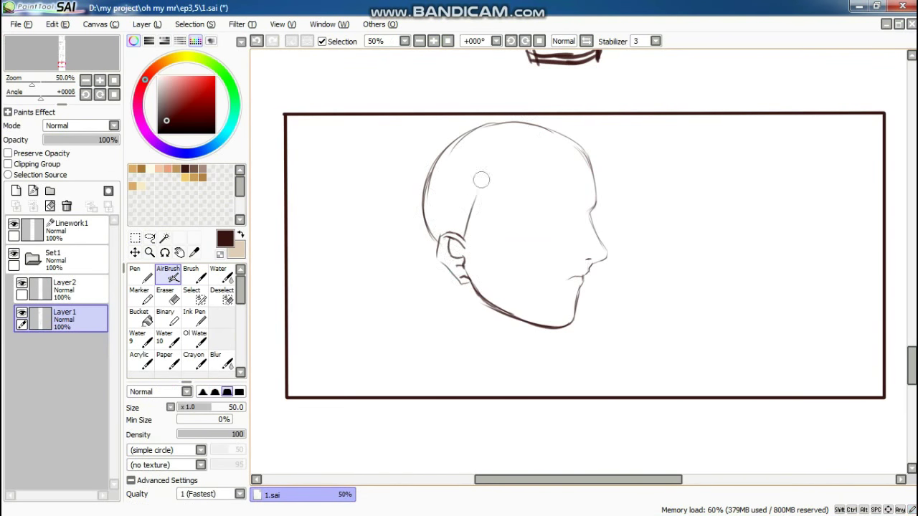
{"action": "key", "text": "ctrl+z"}
{"action": "left_click_drag", "start_coordinate": [463, 234], "coordinate": [491, 175]}
{"action": "left_click_drag", "start_coordinate": [584, 160], "coordinate": [491, 175]}
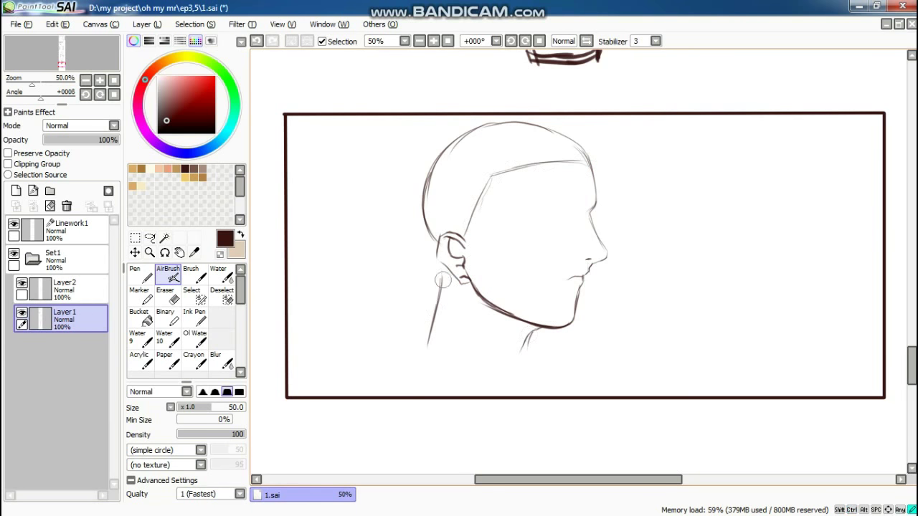
{"action": "mouse_move", "coordinate": [420, 326]}
{"action": "left_mouse_down"}
{"action": "mouse_move", "coordinate": [555, 369]}
{"action": "mouse_move", "coordinate": [293, 397]}
{"action": "left_mouse_up"}
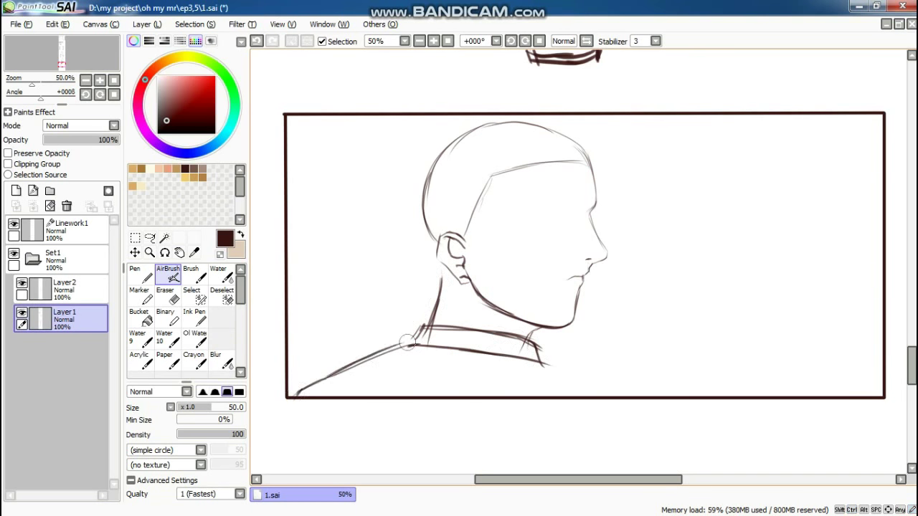
{"action": "key", "text": "e"}
{"action": "mouse_move", "coordinate": [544, 362]}
{"action": "left_mouse_down"}
{"action": "mouse_move", "coordinate": [508, 328]}
{"action": "mouse_move", "coordinate": [421, 319]}
{"action": "mouse_move", "coordinate": [435, 282]}
{"action": "left_mouse_up"}
Sketch the shirt collar and sloping shoulder lines below the profile head's neck.
{"action": "key", "text": "v"}
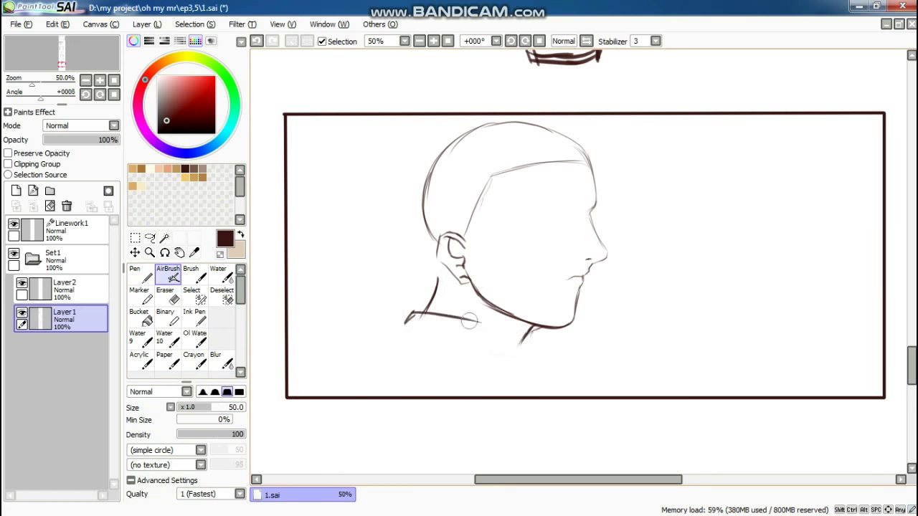
{"action": "left_click_drag", "start_coordinate": [406, 324], "coordinate": [536, 354]}
{"action": "left_click_drag", "start_coordinate": [397, 332], "coordinate": [315, 370]}
Sketch the profile head's sideburn, nape and swept-back hair with a raised front tuft.
{"action": "scroll", "coordinate": [577, 172], "scroll_direction": "up", "scroll_amount": 1}
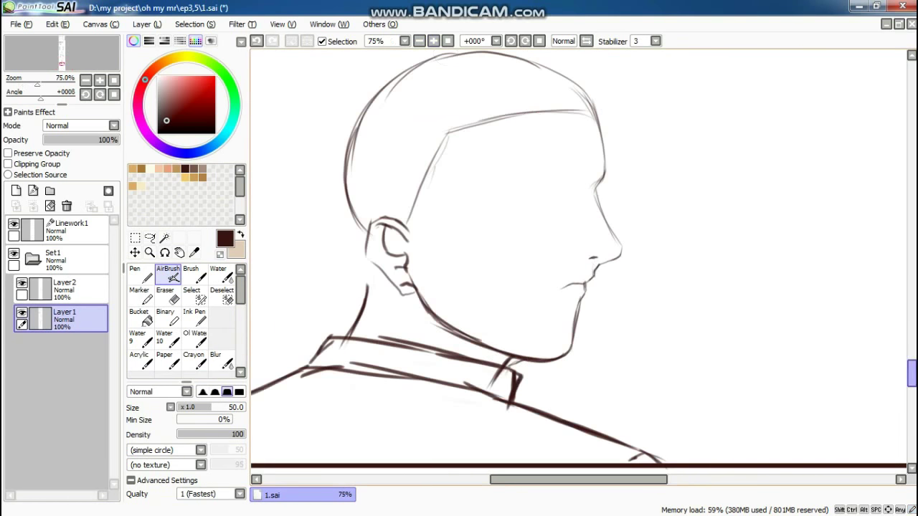
{"action": "left_click_drag", "start_coordinate": [500, 164], "coordinate": [462, 203]}
{"action": "left_click_drag", "start_coordinate": [418, 263], "coordinate": [430, 305]}
{"action": "left_click_drag", "start_coordinate": [331, 238], "coordinate": [367, 336]}
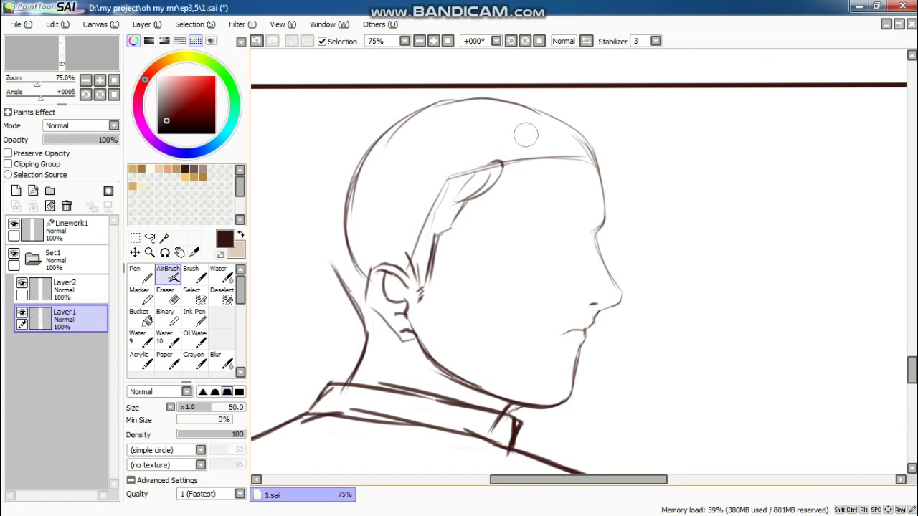
{"action": "left_click_drag", "start_coordinate": [427, 130], "coordinate": [321, 227]}
{"action": "left_click_drag", "start_coordinate": [393, 317], "coordinate": [362, 352]}
{"action": "mouse_move", "coordinate": [506, 161]}
{"action": "left_mouse_down"}
{"action": "mouse_move", "coordinate": [573, 134]}
{"action": "mouse_move", "coordinate": [616, 169]}
{"action": "left_mouse_up"}
{"action": "left_click_drag", "start_coordinate": [509, 101], "coordinate": [466, 150]}
{"action": "left_click_drag", "start_coordinate": [387, 119], "coordinate": [308, 187]}
{"action": "left_click_drag", "start_coordinate": [481, 88], "coordinate": [352, 140]}
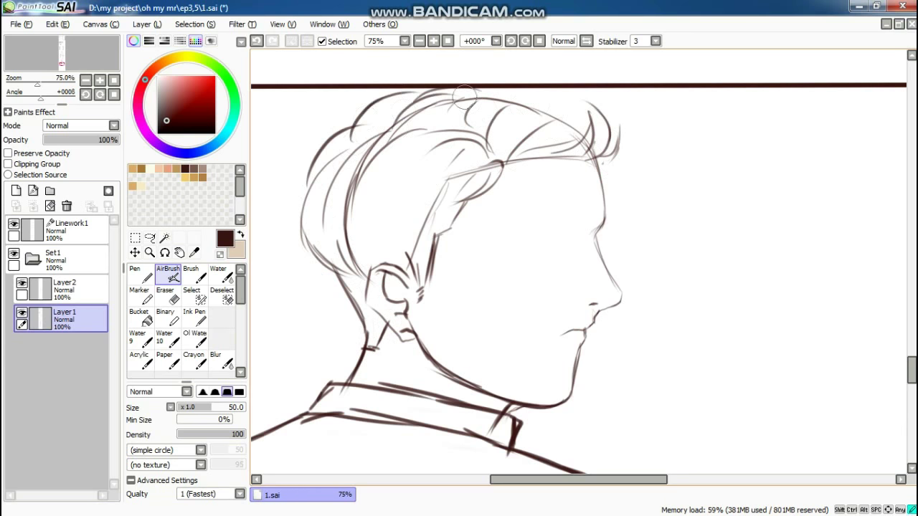
{"action": "left_click_drag", "start_coordinate": [588, 89], "coordinate": [566, 144]}
{"action": "left_click_drag", "start_coordinate": [383, 89], "coordinate": [295, 233]}
{"action": "left_click_drag", "start_coordinate": [426, 128], "coordinate": [373, 226]}
{"action": "left_click_drag", "start_coordinate": [479, 185], "coordinate": [423, 203]}
Sketch the eyebrow and eye on the profile face.
{"action": "scroll", "coordinate": [439, 172], "scroll_direction": "up", "scroll_amount": 1}
{"action": "left_click_drag", "start_coordinate": [502, 208], "coordinate": [595, 208]}
{"action": "left_click_drag", "start_coordinate": [523, 237], "coordinate": [570, 240]}
Hand-letter "Tok" twice around the raised-fist panel and "ini aku" above it on Layer2.
{"action": "left_click", "coordinate": [418, 41]}
{"action": "scroll", "coordinate": [578, 261], "scroll_direction": "down", "scroll_amount": 2}
{"action": "scroll", "coordinate": [578, 261], "scroll_direction": "up", "scroll_amount": 2}
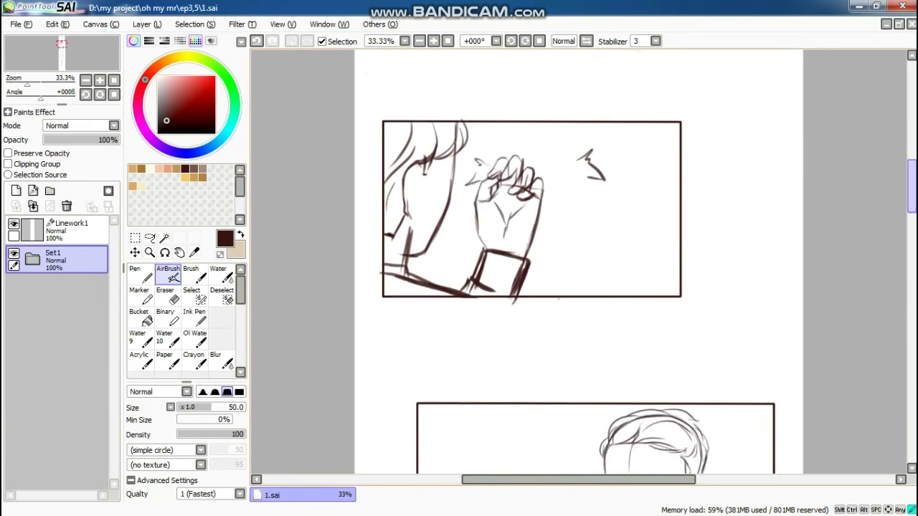
{"action": "left_click", "coordinate": [64, 289]}
{"action": "scroll", "coordinate": [578, 261], "scroll_direction": "down", "scroll_amount": 3}
{"action": "scroll", "coordinate": [578, 262], "scroll_direction": "down", "scroll_amount": 1}
{"action": "scroll", "coordinate": [578, 262], "scroll_direction": "up", "scroll_amount": 5}
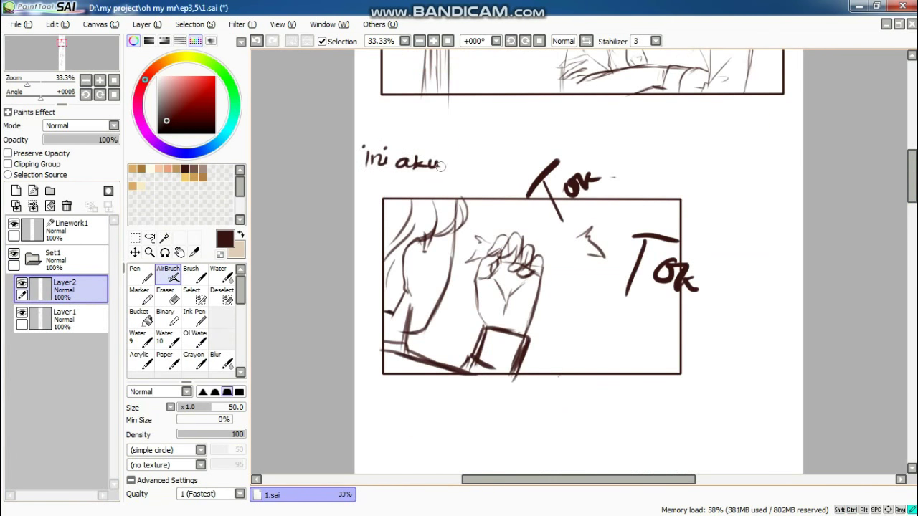
Draw a speech balloon overlapping the portrait panel and hand-letter the character's name and "masuk" inside it.
{"action": "scroll", "coordinate": [578, 262], "scroll_direction": "down", "scroll_amount": 5}
{"action": "mouse_move", "coordinate": [479, 136]}
{"action": "left_mouse_down"}
{"action": "mouse_move", "coordinate": [572, 309]}
{"action": "mouse_move", "coordinate": [479, 136]}
{"action": "left_mouse_up"}
{"action": "left_click_drag", "start_coordinate": [506, 139], "coordinate": [505, 156]}
{"action": "left_click_drag", "start_coordinate": [515, 139], "coordinate": [515, 156]}
{"action": "left_click_drag", "start_coordinate": [505, 148], "coordinate": [516, 148]}
{"action": "left_click_drag", "start_coordinate": [522, 146], "coordinate": [523, 148]}
{"action": "left_click_drag", "start_coordinate": [531, 142], "coordinate": [526, 159]}
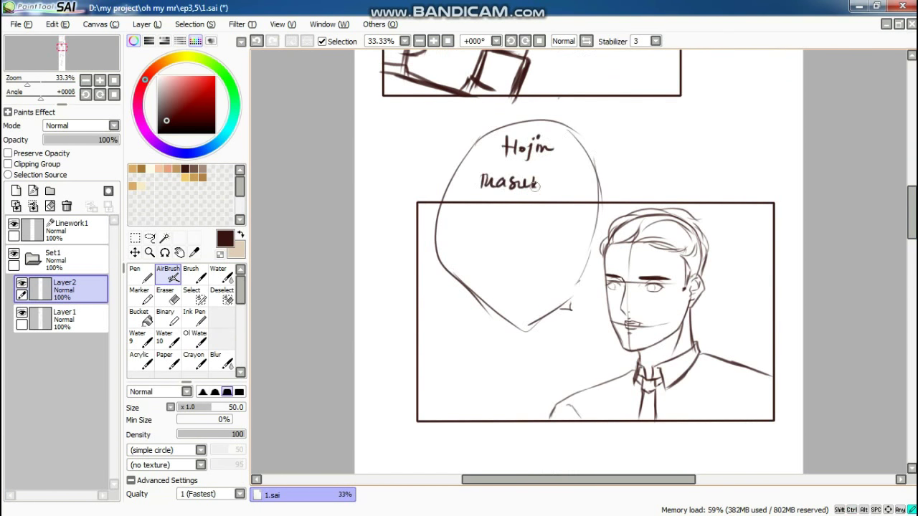
Lower the Set1 folder's opacity to 29% and ink the man's face and jaw contour in the first panel on a new layer.
{"action": "scroll", "coordinate": [578, 262], "scroll_direction": "down", "scroll_amount": 3}
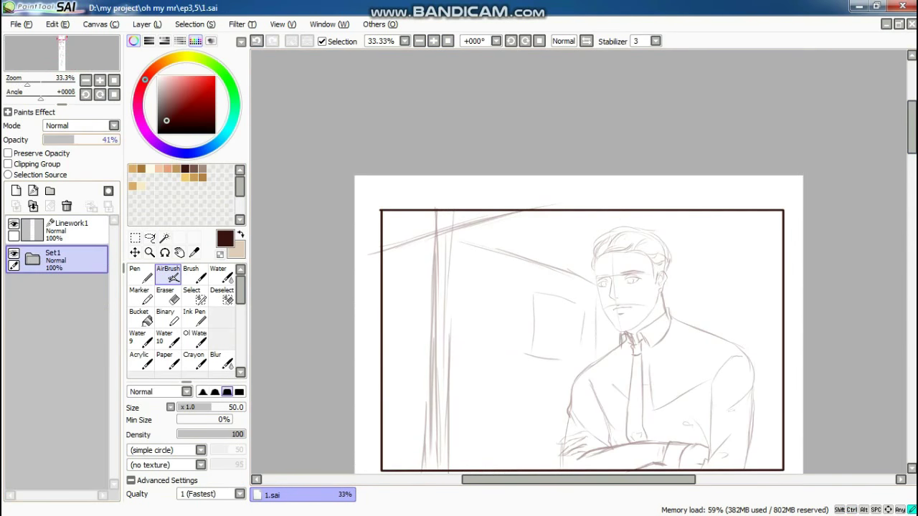
{"action": "scroll", "coordinate": [578, 261], "scroll_direction": "up", "scroll_amount": 3}
{"action": "scroll", "coordinate": [578, 261], "scroll_direction": "up", "scroll_amount": 2}
{"action": "mouse_move", "coordinate": [489, 78]}
{"action": "left_mouse_down"}
{"action": "mouse_move", "coordinate": [491, 169]}
{"action": "mouse_move", "coordinate": [529, 307]}
{"action": "left_mouse_up"}
{"action": "key", "text": "ctrl+z"}
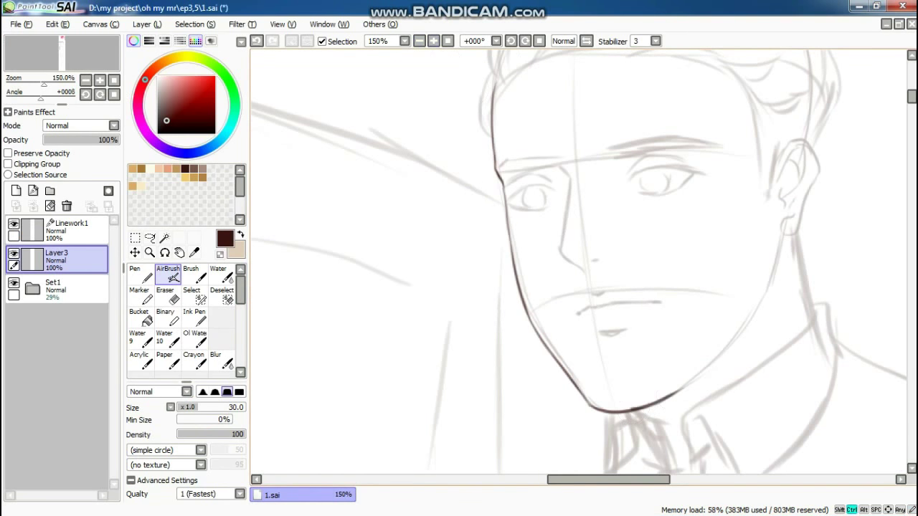
{"action": "left_click_drag", "start_coordinate": [647, 276], "coordinate": [567, 404]}
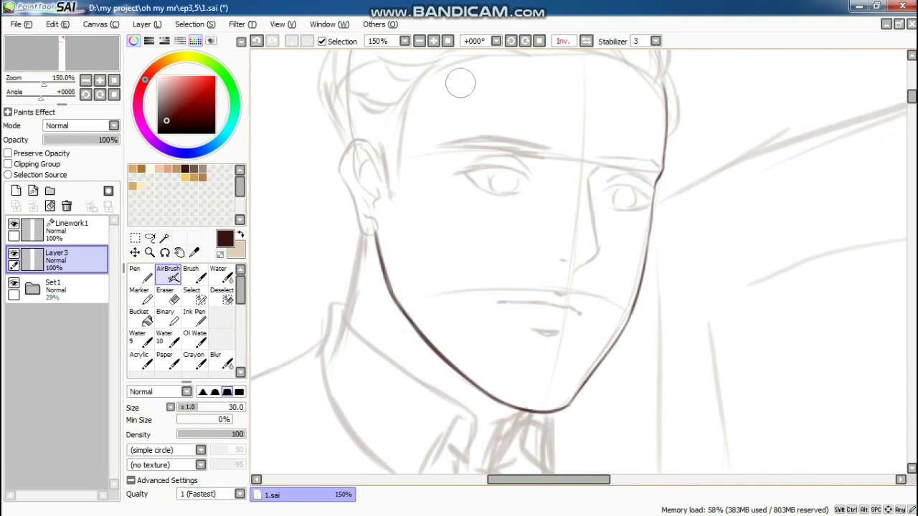
{"action": "key", "text": "h"}
Ink the man's ear outline, lobe and inner folds with brush size 20.
{"action": "left_click", "coordinate": [433, 41]}
{"action": "mouse_move", "coordinate": [685, 214]}
{"action": "left_mouse_down"}
{"action": "mouse_move", "coordinate": [753, 166]}
{"action": "mouse_move", "coordinate": [702, 355]}
{"action": "left_mouse_up"}
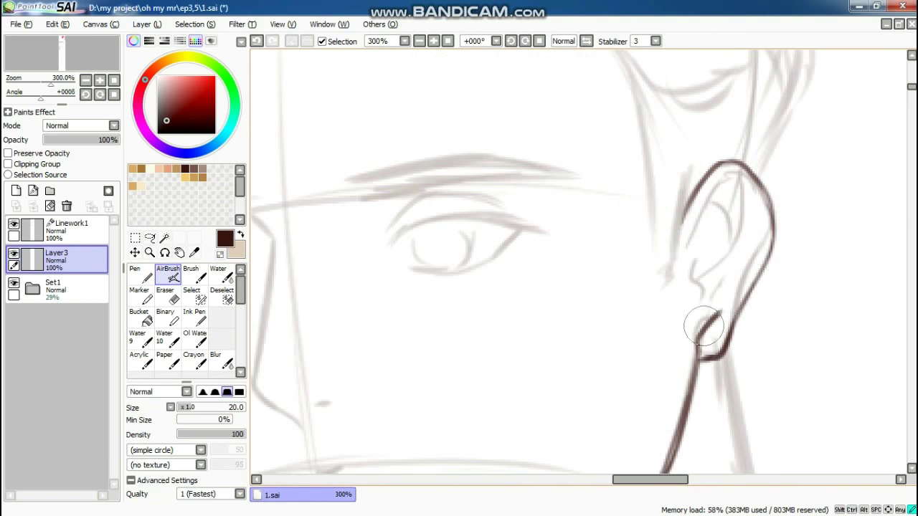
{"action": "mouse_move", "coordinate": [731, 166]}
{"action": "left_mouse_down"}
{"action": "mouse_move", "coordinate": [690, 247]}
{"action": "mouse_move", "coordinate": [770, 294]}
{"action": "mouse_move", "coordinate": [691, 316]}
{"action": "left_mouse_up"}
{"action": "left_click_drag", "start_coordinate": [767, 193], "coordinate": [707, 301]}
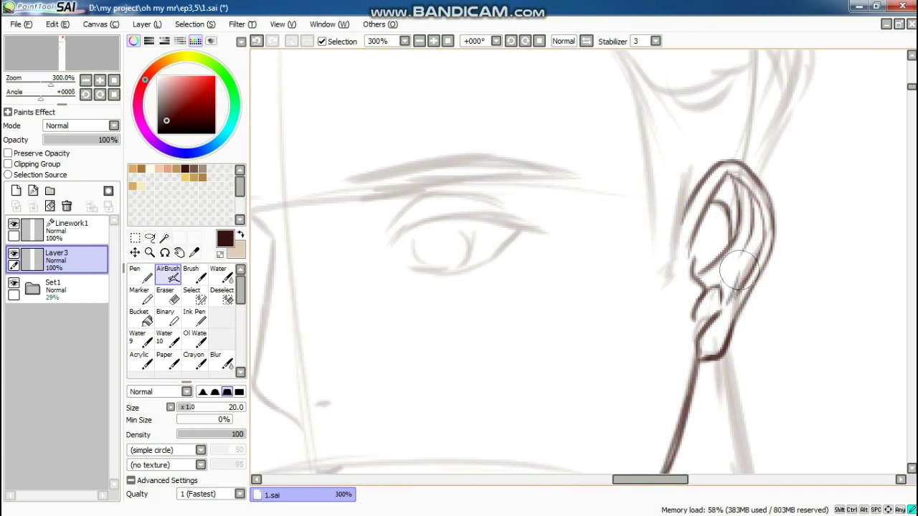
Ink the wavy front hair, the hairline and the temple strands above the man's forehead.
{"action": "scroll", "coordinate": [428, 130], "scroll_direction": "down", "scroll_amount": 2}
{"action": "scroll", "coordinate": [428, 131], "scroll_direction": "up", "scroll_amount": 2}
{"action": "left_click_drag", "start_coordinate": [527, 161], "coordinate": [439, 243]}
{"action": "mouse_move", "coordinate": [577, 204]}
{"action": "left_mouse_down"}
{"action": "mouse_move", "coordinate": [466, 272]}
{"action": "mouse_move", "coordinate": [648, 236]}
{"action": "left_mouse_up"}
{"action": "mouse_move", "coordinate": [664, 185]}
{"action": "left_mouse_down"}
{"action": "mouse_move", "coordinate": [581, 237]}
{"action": "mouse_move", "coordinate": [758, 284]}
{"action": "left_mouse_up"}
{"action": "mouse_move", "coordinate": [753, 272]}
{"action": "left_mouse_down"}
{"action": "mouse_move", "coordinate": [824, 297]}
{"action": "mouse_move", "coordinate": [795, 364]}
{"action": "mouse_move", "coordinate": [625, 221]}
{"action": "left_mouse_up"}
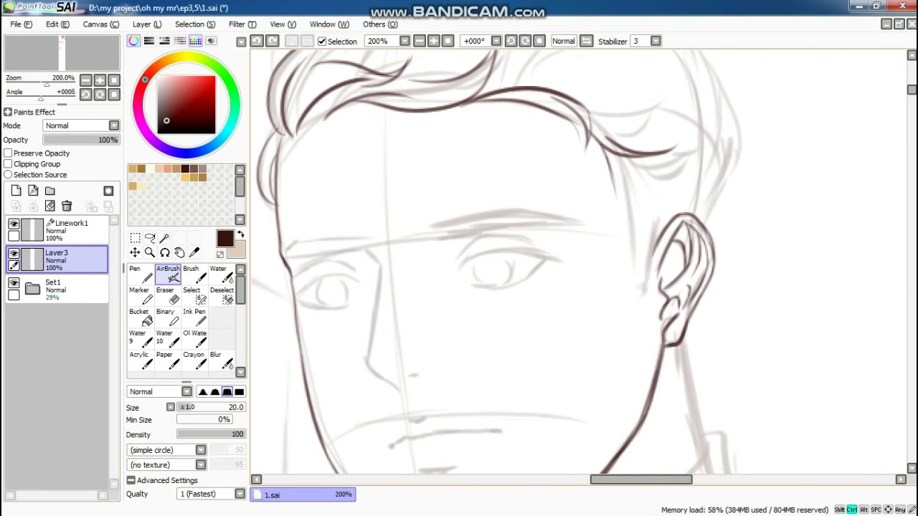
Ink the crown and back of the man's hair and the neck line below his ear.
{"action": "scroll", "coordinate": [636, 306], "scroll_direction": "down", "scroll_amount": 3}
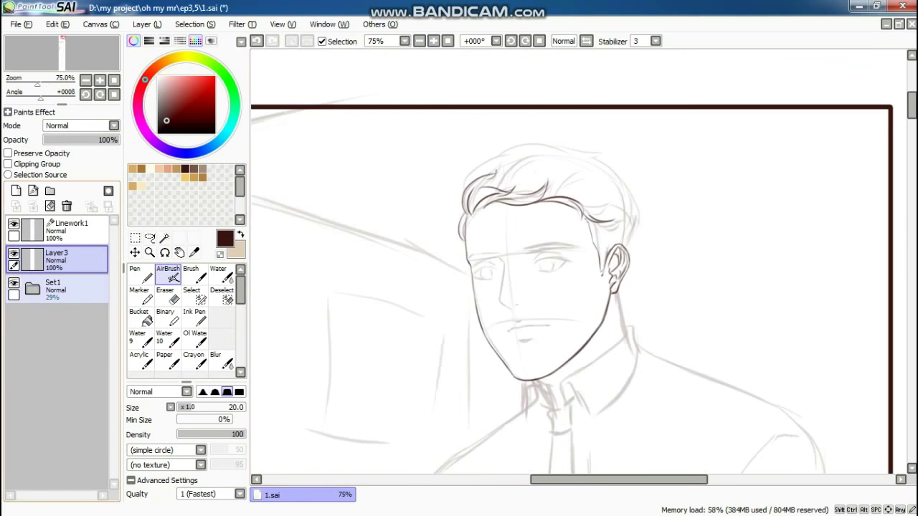
{"action": "scroll", "coordinate": [636, 307], "scroll_direction": "up", "scroll_amount": 1}
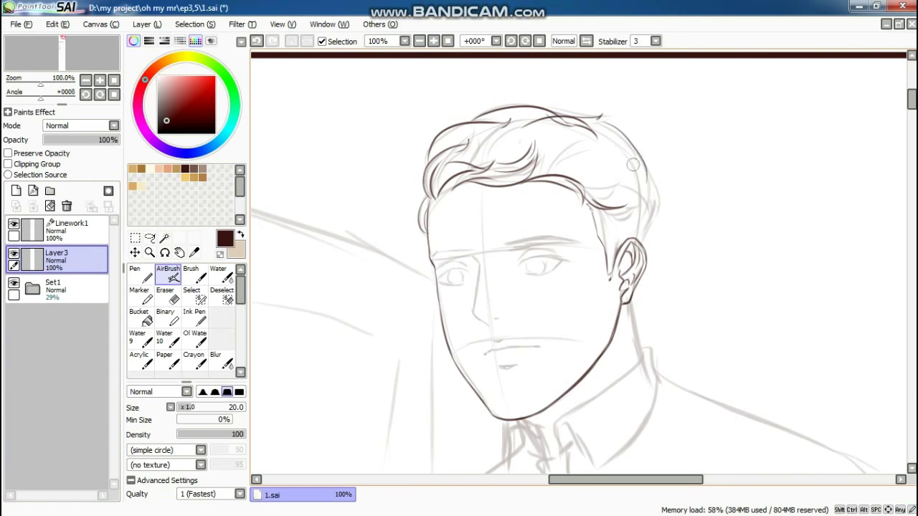
{"action": "left_click_drag", "start_coordinate": [628, 300], "coordinate": [641, 358]}
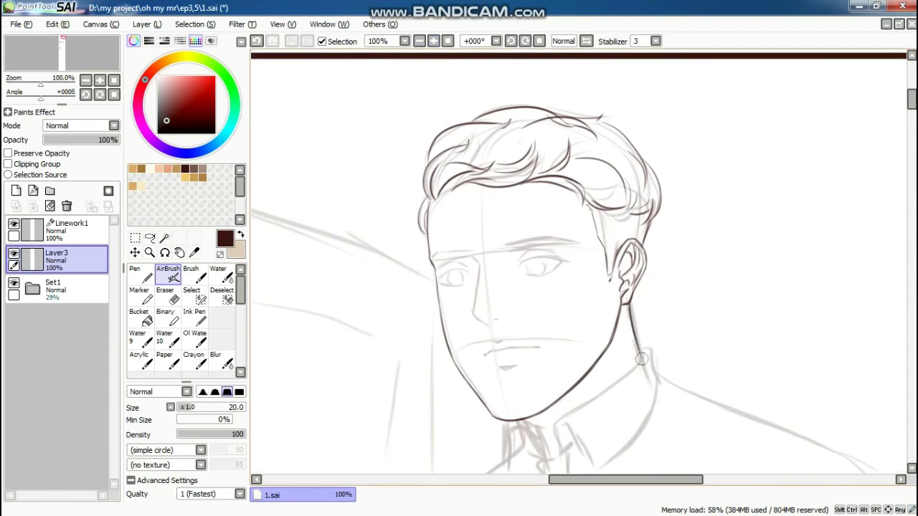
Ink the man's nearer shirt collar wing in the first panel, from the neck down to its point and back edge.
{"action": "scroll", "coordinate": [649, 317], "scroll_direction": "up", "scroll_amount": 1}
{"action": "mouse_move", "coordinate": [664, 228]}
{"action": "left_mouse_down"}
{"action": "mouse_move", "coordinate": [685, 256]}
{"action": "mouse_move", "coordinate": [534, 345]}
{"action": "mouse_move", "coordinate": [552, 385]}
{"action": "mouse_move", "coordinate": [593, 396]}
{"action": "mouse_move", "coordinate": [635, 430]}
{"action": "left_mouse_up"}
{"action": "mouse_move", "coordinate": [693, 285]}
{"action": "left_mouse_down"}
{"action": "mouse_move", "coordinate": [637, 432]}
{"action": "mouse_move", "coordinate": [663, 362]}
{"action": "left_mouse_up"}
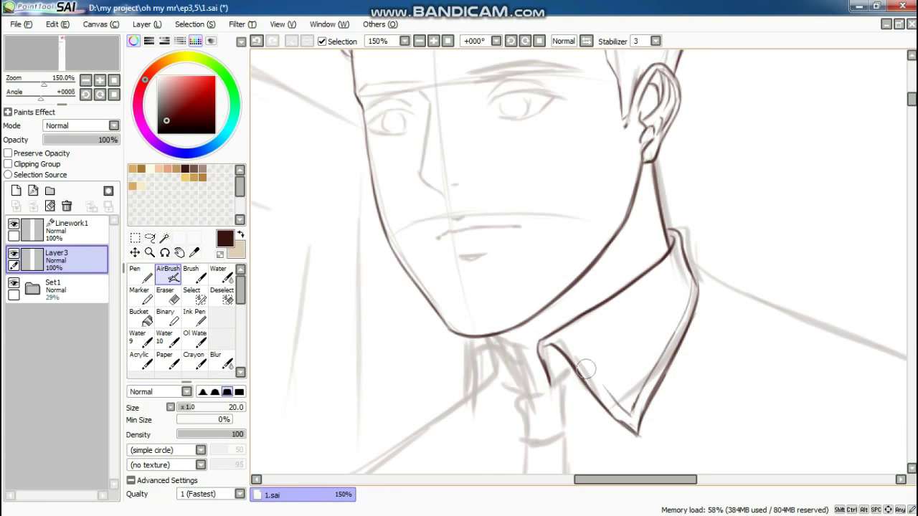
{"action": "left_click_drag", "start_coordinate": [584, 369], "coordinate": [621, 407]}
{"action": "scroll", "coordinate": [529, 310], "scroll_direction": "down", "scroll_amount": 1}
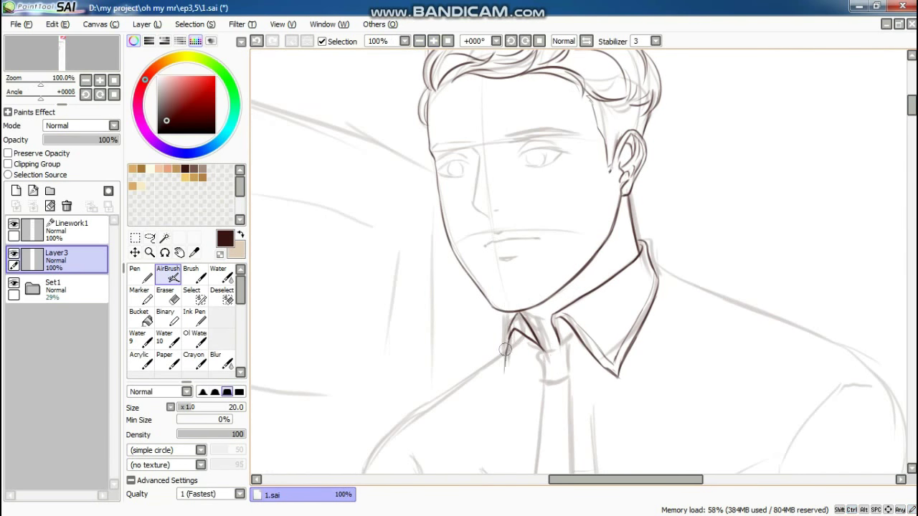
Ink the far collar wing, the tie knot and the tie hanging down to the crossed arms.
{"action": "mouse_move", "coordinate": [534, 347]}
{"action": "left_mouse_down"}
{"action": "mouse_move", "coordinate": [526, 342]}
{"action": "mouse_move", "coordinate": [564, 371]}
{"action": "left_mouse_up"}
{"action": "scroll", "coordinate": [562, 379], "scroll_direction": "down", "scroll_amount": 1}
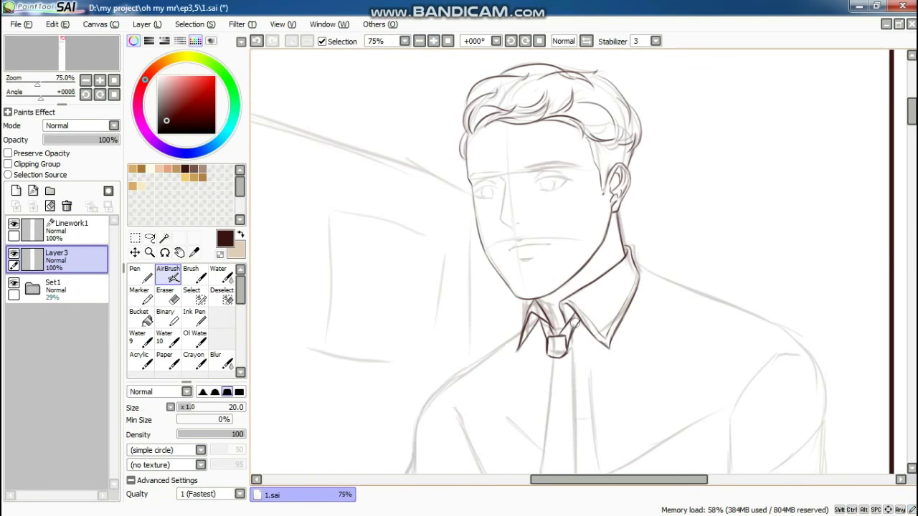
{"action": "mouse_move", "coordinate": [550, 335]}
{"action": "left_mouse_down"}
{"action": "mouse_move", "coordinate": [549, 131]}
{"action": "mouse_move", "coordinate": [554, 273]}
{"action": "left_mouse_up"}
{"action": "key", "text": "ctrl+z"}
{"action": "scroll", "coordinate": [565, 324], "scroll_direction": "down", "scroll_amount": 3}
{"action": "scroll", "coordinate": [565, 324], "scroll_direction": "up", "scroll_amount": 3}
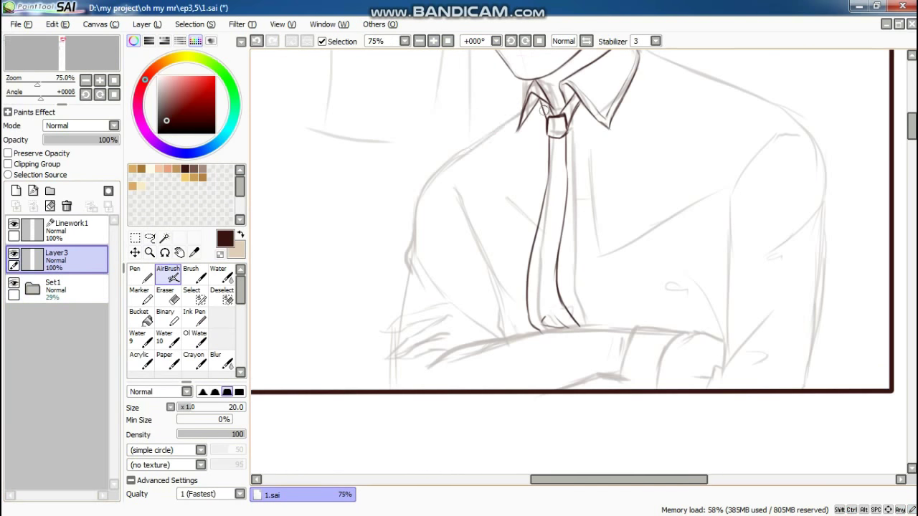
Ink the man's far shoulder and sleeve with its folds, plus the crossed forearm and its cuff.
{"action": "left_click_drag", "start_coordinate": [522, 112], "coordinate": [413, 230]}
{"action": "left_click_drag", "start_coordinate": [446, 192], "coordinate": [472, 247]}
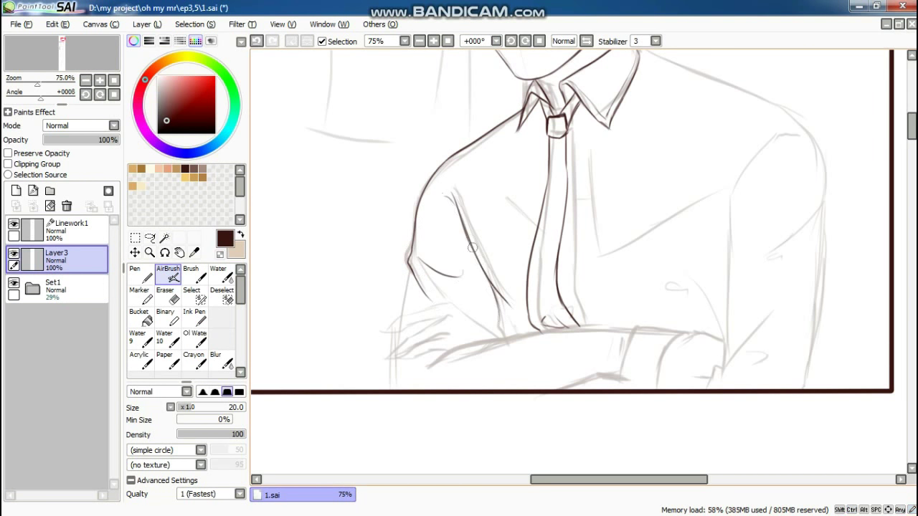
{"action": "left_click_drag", "start_coordinate": [404, 290], "coordinate": [393, 382]}
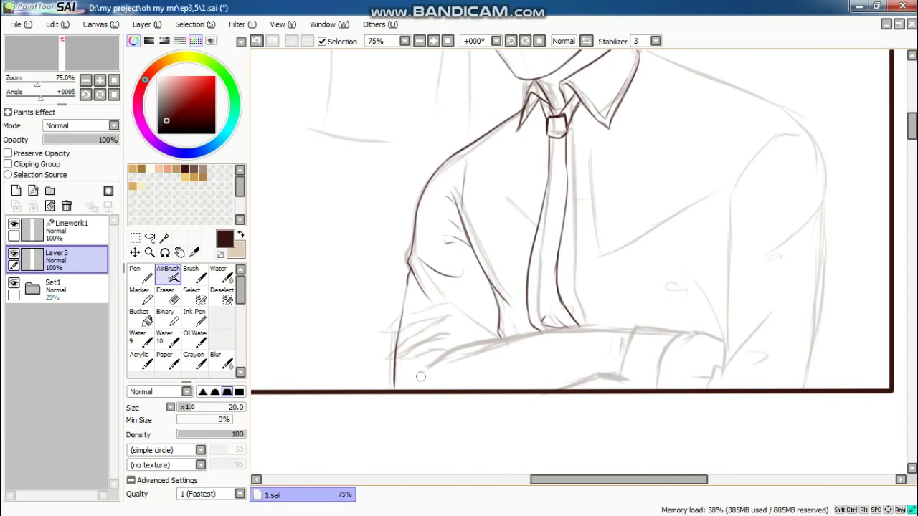
{"action": "mouse_move", "coordinate": [452, 362]}
{"action": "left_mouse_down"}
{"action": "mouse_move", "coordinate": [615, 322]}
{"action": "mouse_move", "coordinate": [681, 332]}
{"action": "left_mouse_up"}
{"action": "key", "text": "ctrl+z"}
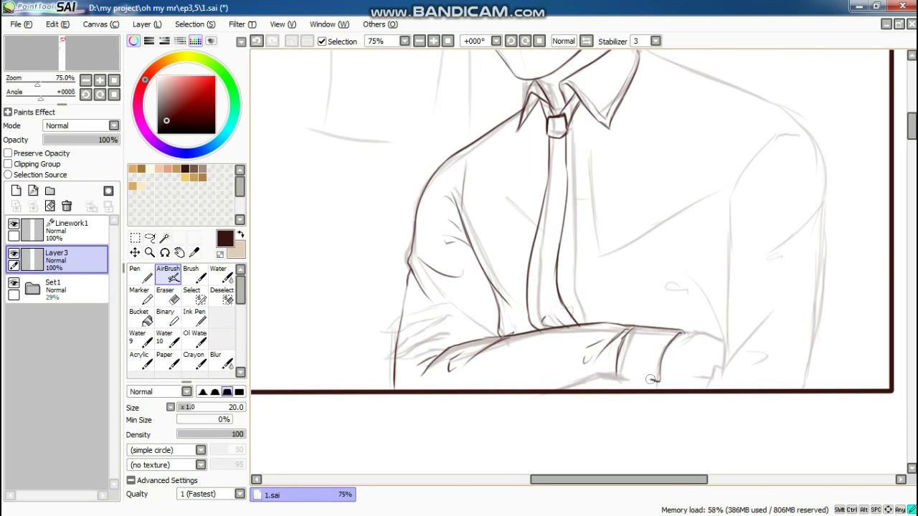
Ink the man's near shoulder and sleeve, and check the figure with the sketch hidden and the view mirrored.
{"action": "scroll", "coordinate": [586, 385], "scroll_direction": "down", "scroll_amount": 1}
{"action": "left_click_drag", "start_coordinate": [621, 126], "coordinate": [726, 167]}
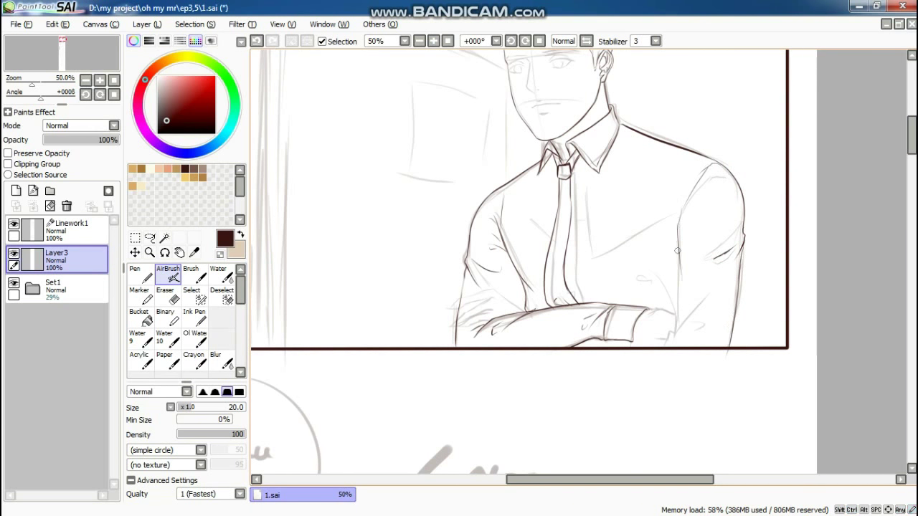
{"action": "scroll", "coordinate": [464, 316], "scroll_direction": "down", "scroll_amount": 1}
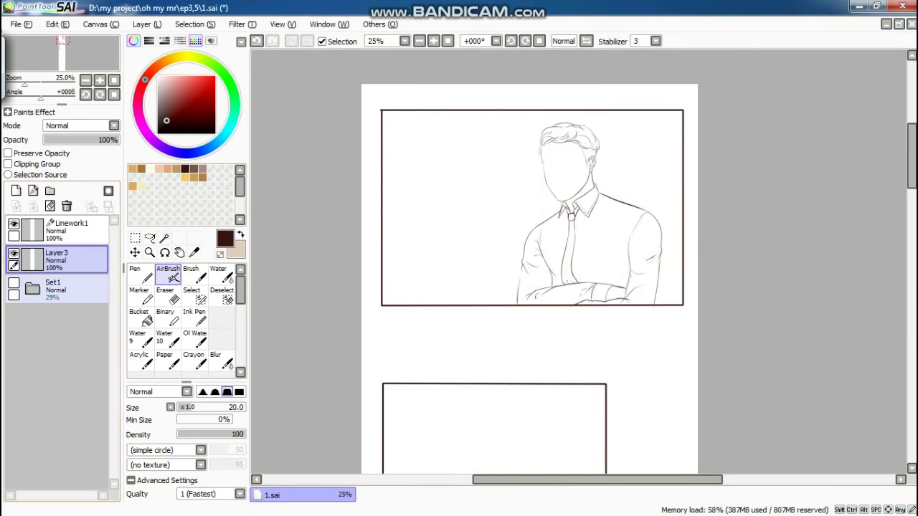
{"action": "scroll", "coordinate": [464, 316], "scroll_direction": "up", "scroll_amount": 2}
{"action": "key", "text": "h"}
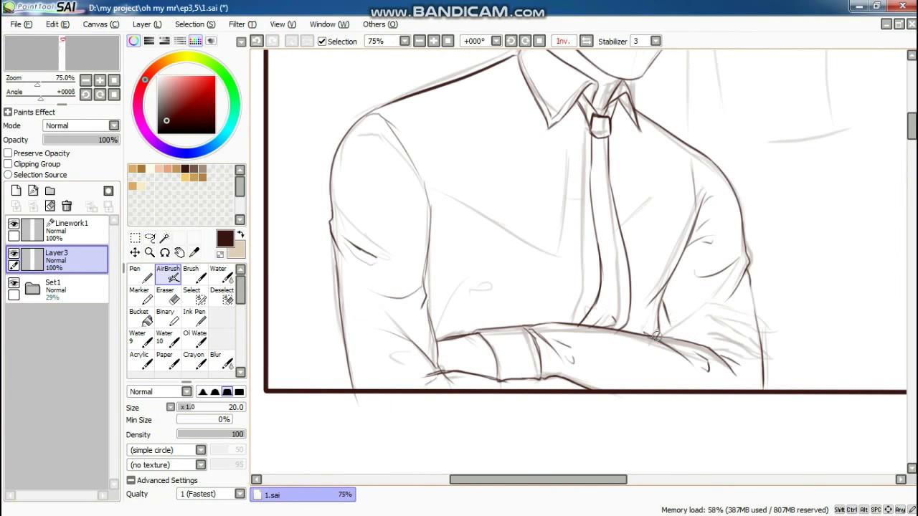
{"action": "key", "text": "h"}
Ink the fingers and back of the hand resting at the elbow of the crossed arms.
{"action": "scroll", "coordinate": [729, 159], "scroll_direction": "up", "scroll_amount": 2}
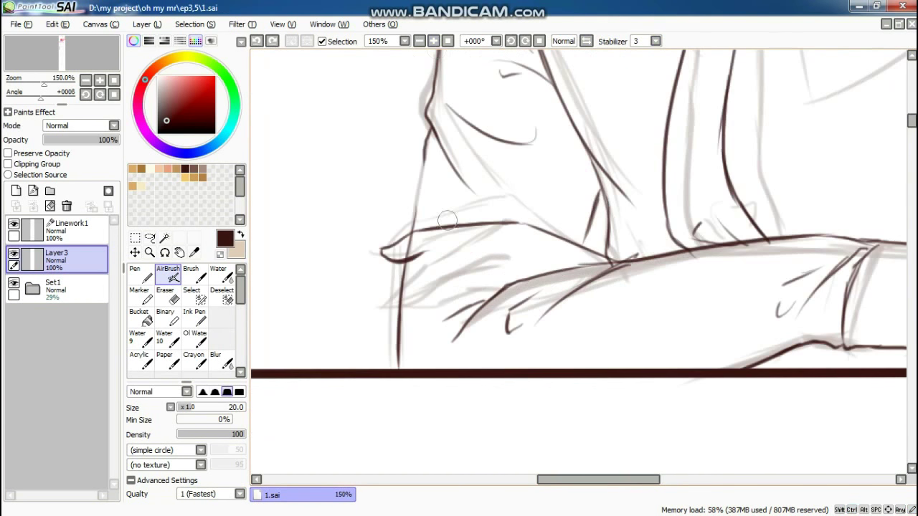
{"action": "mouse_move", "coordinate": [379, 256]}
{"action": "left_mouse_down"}
{"action": "mouse_move", "coordinate": [422, 260]}
{"action": "mouse_move", "coordinate": [502, 252]}
{"action": "left_mouse_up"}
{"action": "left_click_drag", "start_coordinate": [395, 305], "coordinate": [528, 254]}
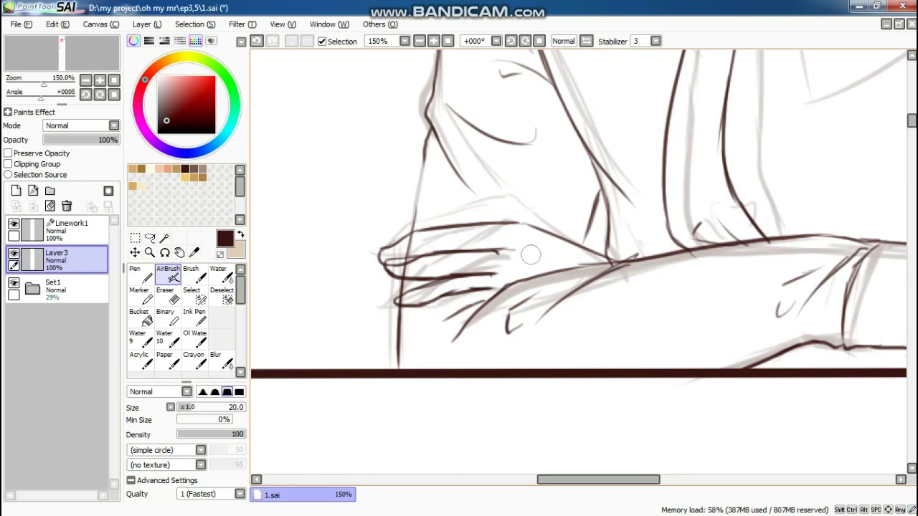
{"action": "key", "text": "e"}
{"action": "left_click_drag", "start_coordinate": [415, 294], "coordinate": [494, 279]}
{"action": "key", "text": "e"}
{"action": "mouse_move", "coordinate": [502, 283]}
{"action": "left_mouse_down"}
{"action": "mouse_move", "coordinate": [430, 324]}
{"action": "mouse_move", "coordinate": [392, 304]}
{"action": "mouse_move", "coordinate": [480, 315]}
{"action": "left_mouse_up"}
{"action": "key", "text": "e"}
{"action": "key", "text": "e"}
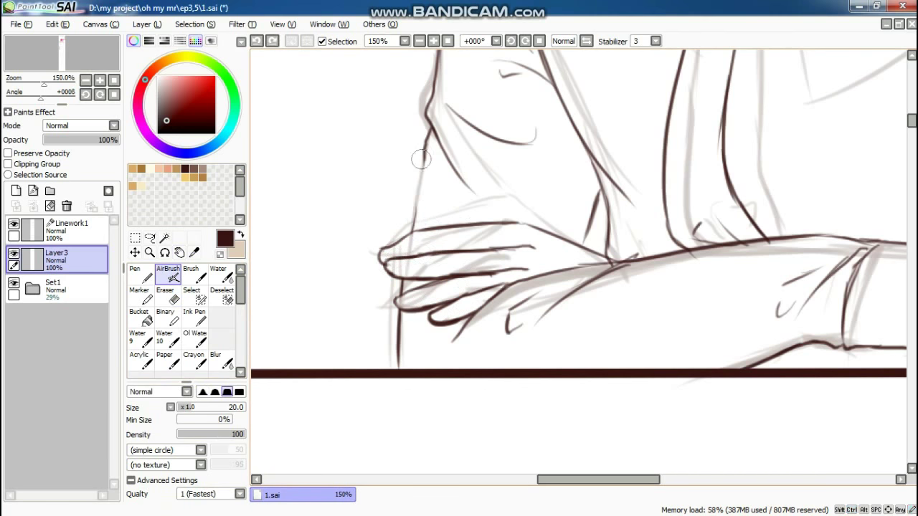
Add fold lines to the man's shirt and check the line art with the Set1 folder hidden.
{"action": "scroll", "coordinate": [419, 170], "scroll_direction": "down", "scroll_amount": 5}
{"action": "scroll", "coordinate": [664, 239], "scroll_direction": "up", "scroll_amount": 2}
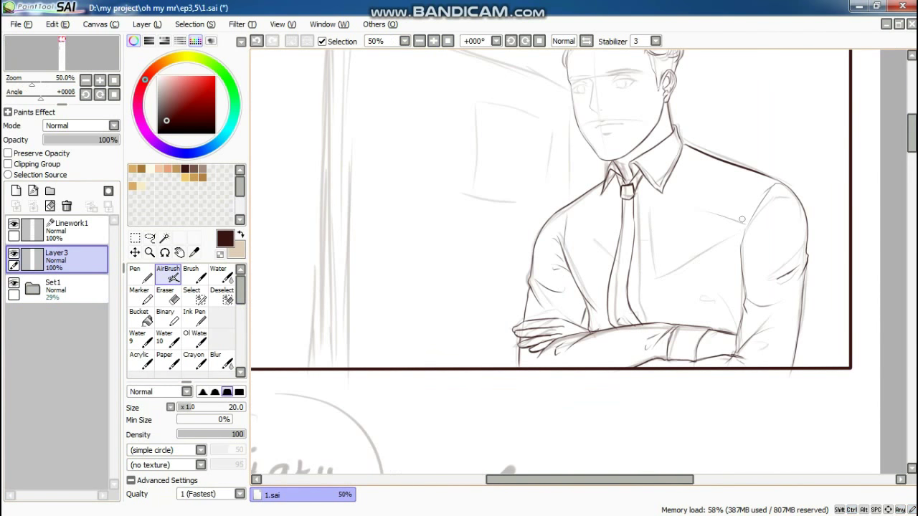
{"action": "scroll", "coordinate": [731, 309], "scroll_direction": "down", "scroll_amount": 2}
{"action": "left_click", "coordinate": [13, 284]}
{"action": "scroll", "coordinate": [635, 250], "scroll_direction": "up", "scroll_amount": 2}
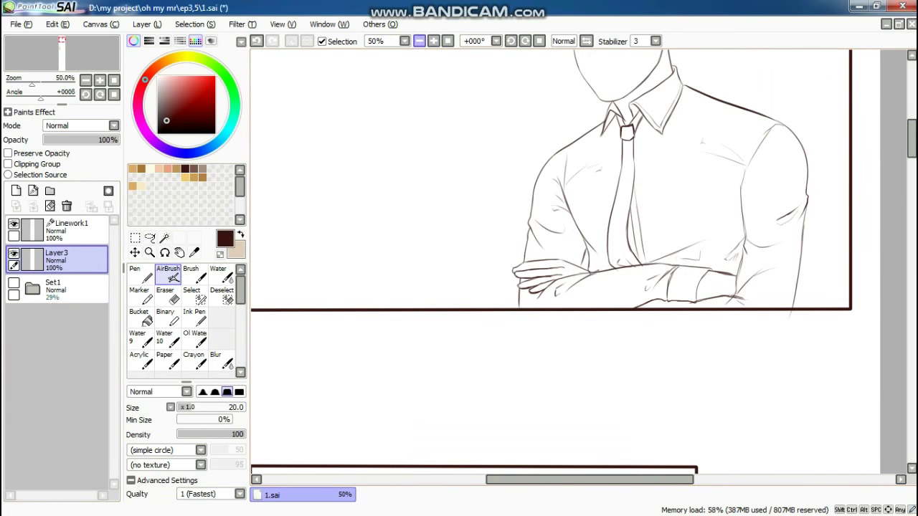
{"action": "scroll", "coordinate": [559, 287], "scroll_direction": "down", "scroll_amount": 2}
Ink the raised fist's outline and its four curled fingers in the second panel with brush size 35.
{"action": "scroll", "coordinate": [559, 287], "scroll_direction": "up", "scroll_amount": 3}
{"action": "mouse_move", "coordinate": [543, 266]}
{"action": "left_mouse_down"}
{"action": "mouse_move", "coordinate": [555, 291]}
{"action": "mouse_move", "coordinate": [540, 188]}
{"action": "mouse_move", "coordinate": [577, 118]}
{"action": "left_mouse_up"}
{"action": "left_click_drag", "start_coordinate": [595, 143], "coordinate": [595, 231]}
{"action": "mouse_move", "coordinate": [640, 147]}
{"action": "left_mouse_down"}
{"action": "mouse_move", "coordinate": [588, 180]}
{"action": "mouse_move", "coordinate": [602, 205]}
{"action": "mouse_move", "coordinate": [683, 147]}
{"action": "mouse_move", "coordinate": [716, 214]}
{"action": "left_mouse_up"}
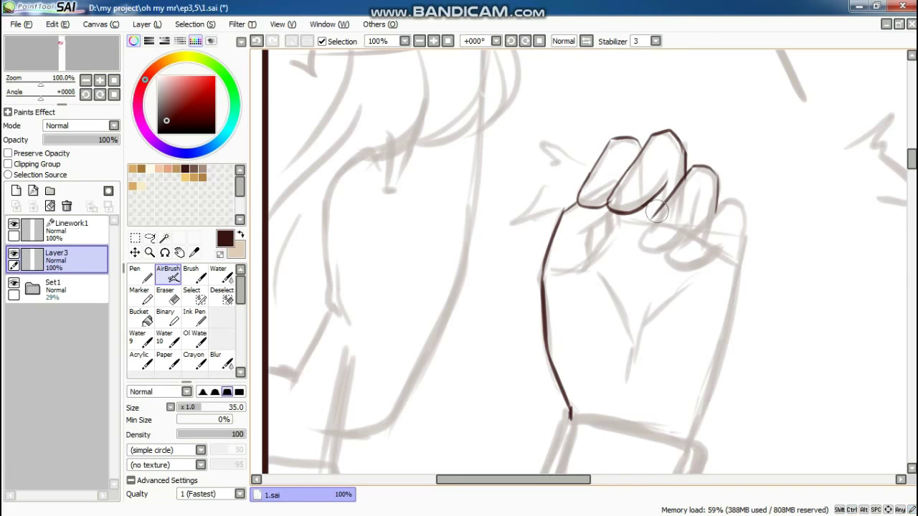
{"action": "left_click_drag", "start_coordinate": [677, 244], "coordinate": [744, 217]}
{"action": "left_click_drag", "start_coordinate": [671, 256], "coordinate": [726, 243]}
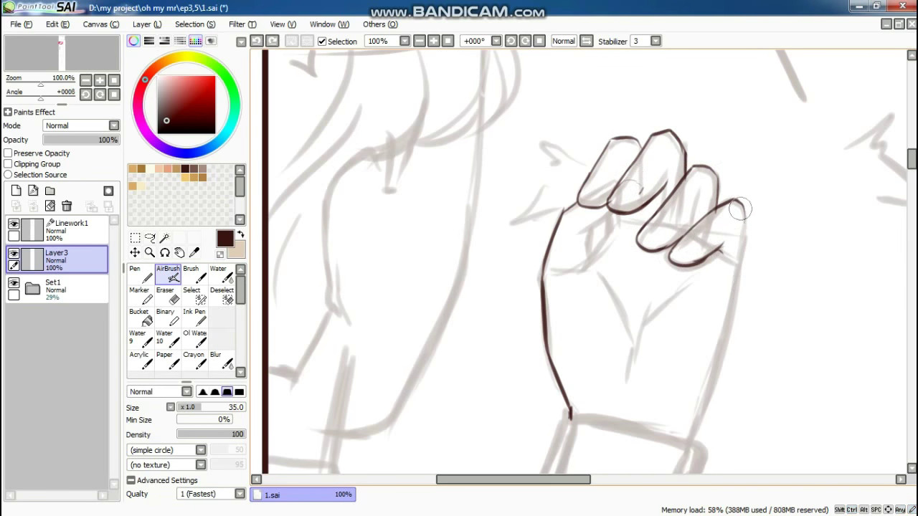
{"action": "mouse_move", "coordinate": [739, 204]}
{"action": "left_mouse_down"}
{"action": "mouse_move", "coordinate": [739, 279]}
{"action": "mouse_move", "coordinate": [712, 385]}
{"action": "left_mouse_up"}
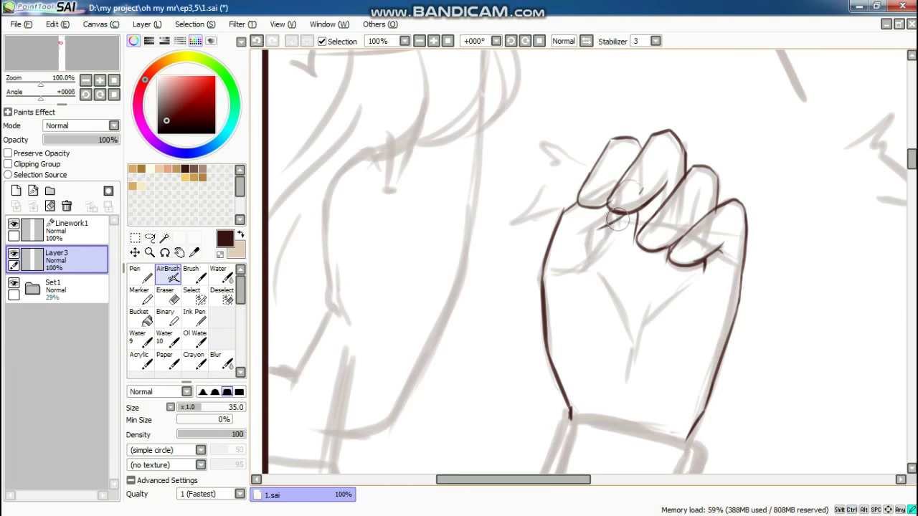
Ink the palm creases of the raised hand and the sleeve cuff below its wrist.
{"action": "left_click_drag", "start_coordinate": [618, 218], "coordinate": [584, 285]}
{"action": "left_click_drag", "start_coordinate": [602, 267], "coordinate": [626, 365]}
{"action": "scroll", "coordinate": [624, 373], "scroll_direction": "down", "scroll_amount": 3}
{"action": "mouse_move", "coordinate": [684, 291]}
{"action": "left_mouse_down"}
{"action": "mouse_move", "coordinate": [624, 377]}
{"action": "mouse_move", "coordinate": [538, 450]}
{"action": "left_mouse_up"}
{"action": "scroll", "coordinate": [624, 373], "scroll_direction": "up", "scroll_amount": 2}
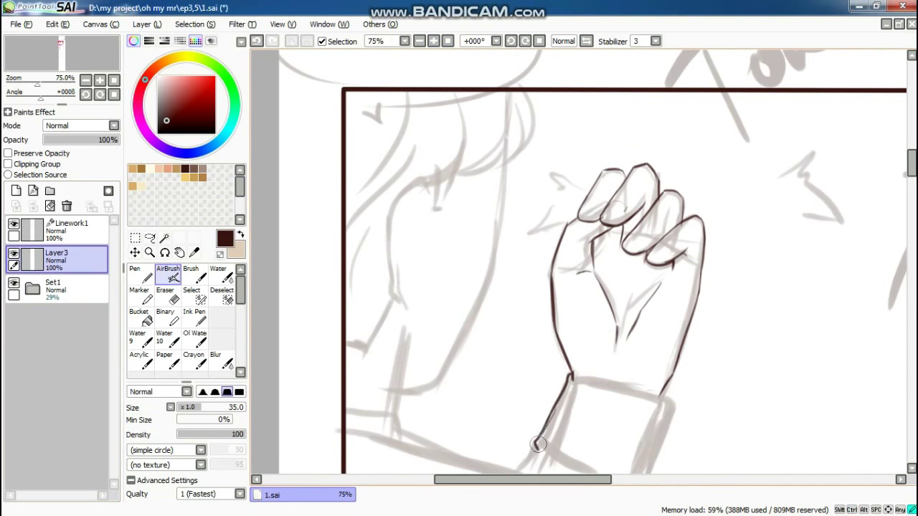
{"action": "scroll", "coordinate": [537, 450], "scroll_direction": "down", "scroll_amount": 1}
{"action": "left_click_drag", "start_coordinate": [573, 338], "coordinate": [636, 351]}
Ink the foreground figure's cheek, jaw, neck, collar and shoulder in the second panel with brush size 50.
{"action": "scroll", "coordinate": [579, 262], "scroll_direction": "up", "scroll_amount": 1}
{"action": "mouse_move", "coordinate": [507, 159]}
{"action": "left_mouse_down"}
{"action": "mouse_move", "coordinate": [512, 214]}
{"action": "mouse_move", "coordinate": [441, 382]}
{"action": "left_mouse_up"}
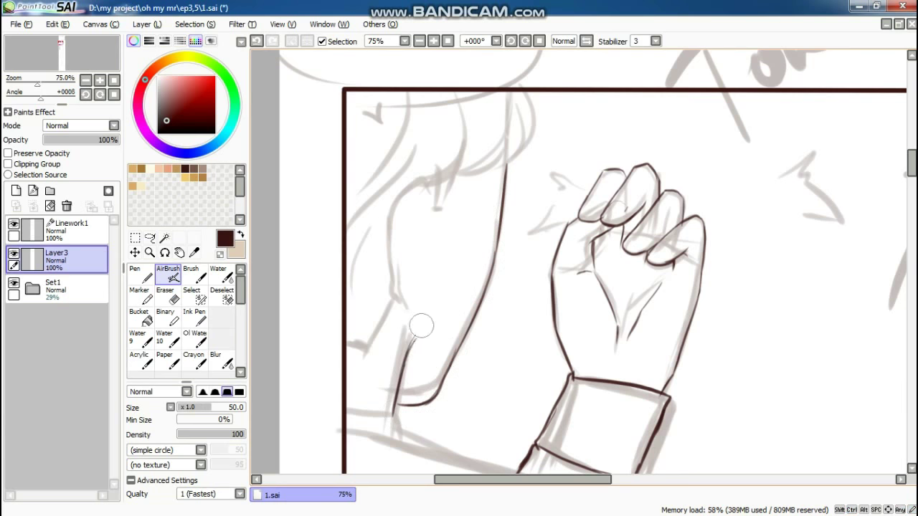
{"action": "left_click_drag", "start_coordinate": [347, 410], "coordinate": [402, 424]}
{"action": "left_click_drag", "start_coordinate": [346, 430], "coordinate": [418, 441]}
{"action": "scroll", "coordinate": [419, 441], "scroll_direction": "down", "scroll_amount": 1}
{"action": "left_click_drag", "start_coordinate": [417, 369], "coordinate": [566, 413]}
{"action": "left_click", "coordinate": [14, 283]}
{"action": "left_click", "coordinate": [14, 282]}
Ink the foreground figure's fringe, hair strands and ear, and review the second panel with the sketch hidden.
{"action": "scroll", "coordinate": [540, 130], "scroll_direction": "up", "scroll_amount": 1}
{"action": "mouse_move", "coordinate": [523, 92]}
{"action": "left_mouse_down"}
{"action": "mouse_move", "coordinate": [540, 130]}
{"action": "mouse_move", "coordinate": [476, 172]}
{"action": "left_mouse_up"}
{"action": "mouse_move", "coordinate": [495, 104]}
{"action": "left_mouse_down"}
{"action": "mouse_move", "coordinate": [455, 183]}
{"action": "mouse_move", "coordinate": [392, 215]}
{"action": "mouse_move", "coordinate": [409, 304]}
{"action": "left_mouse_up"}
{"action": "mouse_move", "coordinate": [434, 194]}
{"action": "left_mouse_down"}
{"action": "mouse_move", "coordinate": [395, 272]}
{"action": "mouse_move", "coordinate": [402, 297]}
{"action": "left_mouse_up"}
{"action": "key", "text": "ctrl+z"}
{"action": "left_click_drag", "start_coordinate": [423, 221], "coordinate": [420, 271]}
{"action": "mouse_move", "coordinate": [441, 100]}
{"action": "left_mouse_down"}
{"action": "mouse_move", "coordinate": [466, 157]}
{"action": "mouse_move", "coordinate": [420, 188]}
{"action": "left_mouse_up"}
{"action": "left_click_drag", "start_coordinate": [378, 143], "coordinate": [364, 266]}
{"action": "left_click_drag", "start_coordinate": [430, 208], "coordinate": [423, 251]}
{"action": "scroll", "coordinate": [328, 200], "scroll_direction": "down", "scroll_amount": 2}
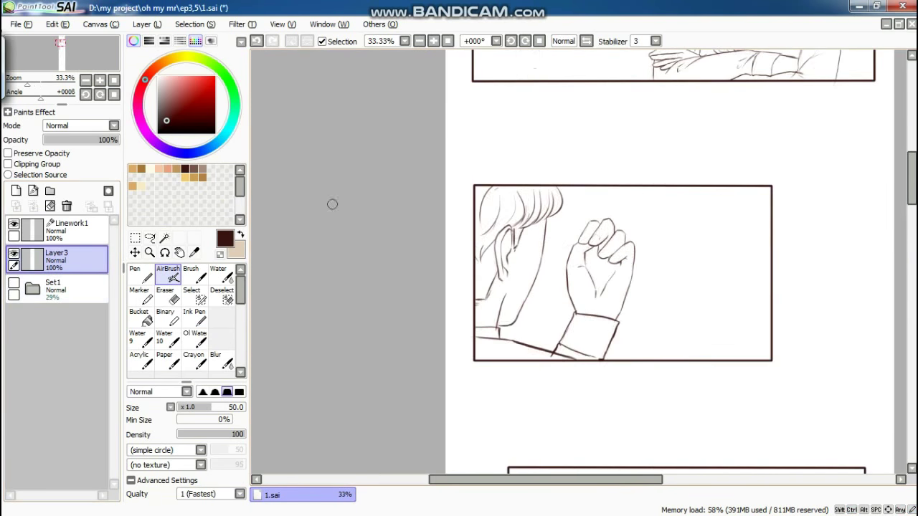
Lower the Set1 folder's opacity to 23% and ink the man's face contour in the third panel with brush size 40.
{"action": "scroll", "coordinate": [328, 201], "scroll_direction": "down", "scroll_amount": 1}
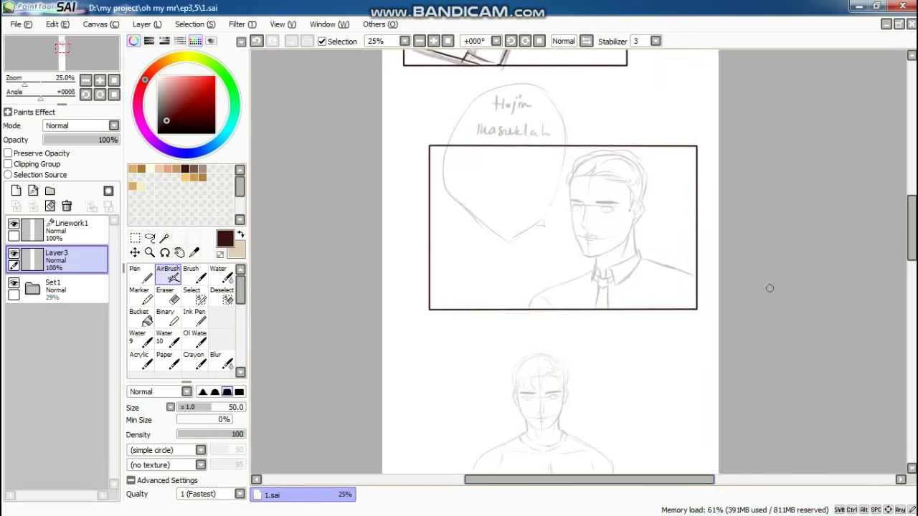
{"action": "scroll", "coordinate": [767, 287], "scroll_direction": "up", "scroll_amount": 3}
{"action": "mouse_move", "coordinate": [398, 86]}
{"action": "left_mouse_down"}
{"action": "mouse_move", "coordinate": [379, 160]}
{"action": "mouse_move", "coordinate": [383, 266]}
{"action": "left_mouse_up"}
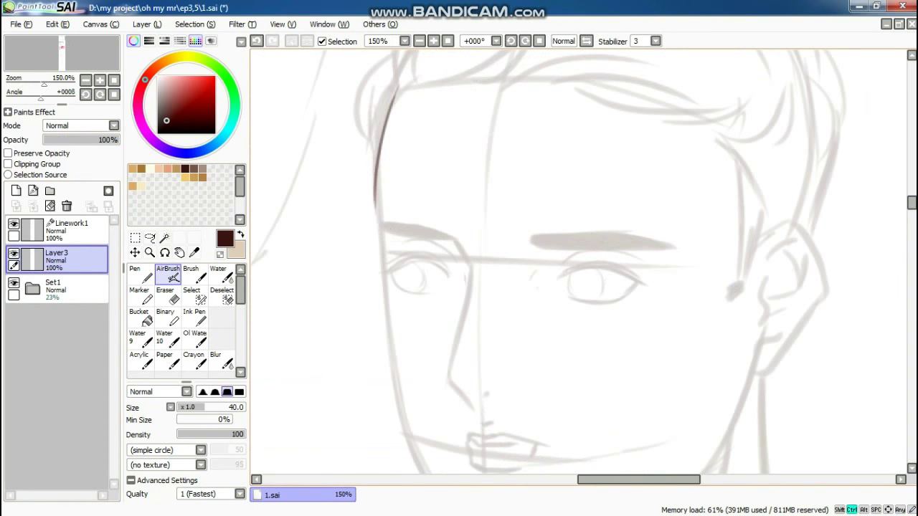
{"action": "scroll", "coordinate": [383, 267], "scroll_direction": "down", "scroll_amount": 1}
{"action": "mouse_move", "coordinate": [448, 266]}
{"action": "left_mouse_down"}
{"action": "mouse_move", "coordinate": [462, 400]}
{"action": "mouse_move", "coordinate": [546, 392]}
{"action": "mouse_move", "coordinate": [505, 393]}
{"action": "mouse_move", "coordinate": [532, 397]}
{"action": "mouse_move", "coordinate": [679, 292]}
{"action": "mouse_move", "coordinate": [703, 237]}
{"action": "left_mouse_up"}
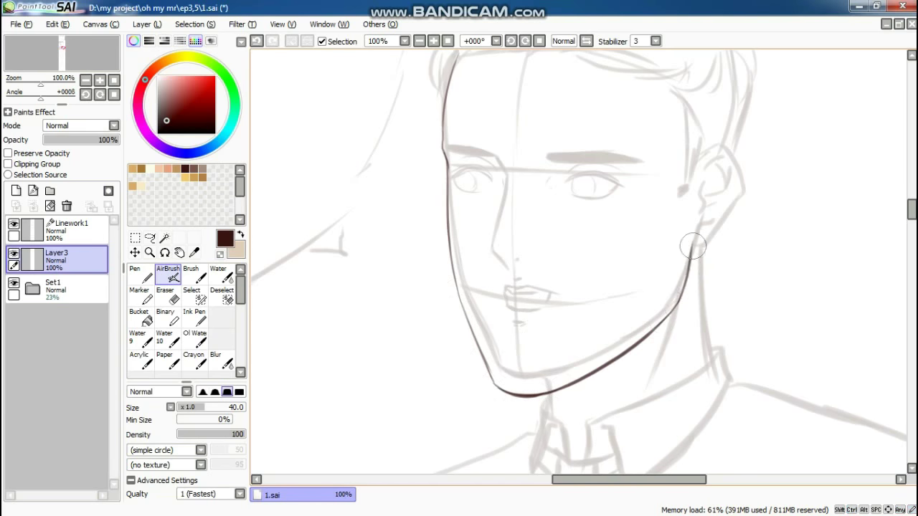
Reduce the brush size to 35 and ink the ear outline and inner folds in the third panel.
{"action": "scroll", "coordinate": [702, 237], "scroll_direction": "up", "scroll_amount": 2}
{"action": "key", "text": "bracketleft"}
{"action": "mouse_move", "coordinate": [652, 212]}
{"action": "left_mouse_down"}
{"action": "mouse_move", "coordinate": [715, 211]}
{"action": "mouse_move", "coordinate": [701, 293]}
{"action": "mouse_move", "coordinate": [705, 209]}
{"action": "mouse_move", "coordinate": [715, 256]}
{"action": "mouse_move", "coordinate": [651, 285]}
{"action": "mouse_move", "coordinate": [686, 252]}
{"action": "mouse_move", "coordinate": [661, 281]}
{"action": "mouse_move", "coordinate": [681, 308]}
{"action": "left_mouse_up"}
{"action": "left_click", "coordinate": [420, 40]}
{"action": "left_click", "coordinate": [419, 41]}
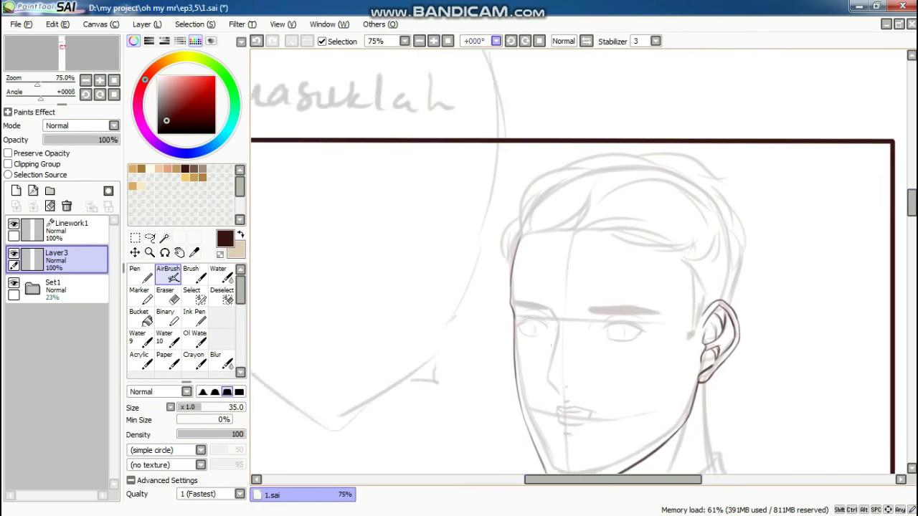
Ink the swept front locks of the man's hair above his forehead in the third panel.
{"action": "scroll", "coordinate": [494, 201], "scroll_direction": "up", "scroll_amount": 2}
{"action": "mouse_move", "coordinate": [466, 208]}
{"action": "left_mouse_down"}
{"action": "mouse_move", "coordinate": [538, 71]}
{"action": "mouse_move", "coordinate": [616, 107]}
{"action": "left_mouse_up"}
{"action": "left_click_drag", "start_coordinate": [473, 208], "coordinate": [638, 147]}
{"action": "left_click", "coordinate": [420, 41]}
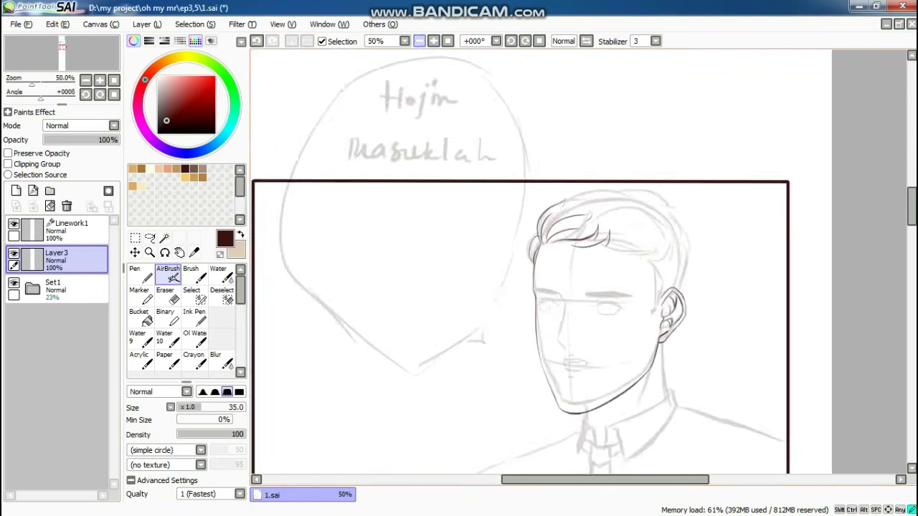
Ink the crown, the rest of the hairline and the temple strands down to the ear.
{"action": "scroll", "coordinate": [573, 215], "scroll_direction": "up", "scroll_amount": 2}
{"action": "left_click_drag", "start_coordinate": [595, 104], "coordinate": [724, 129]}
{"action": "left_click_drag", "start_coordinate": [668, 100], "coordinate": [792, 258]}
{"action": "left_click_drag", "start_coordinate": [613, 218], "coordinate": [688, 224]}
{"action": "mouse_move", "coordinate": [658, 226]}
{"action": "left_mouse_down"}
{"action": "mouse_move", "coordinate": [738, 231]}
{"action": "mouse_move", "coordinate": [732, 337]}
{"action": "left_mouse_up"}
{"action": "left_click_drag", "start_coordinate": [745, 248], "coordinate": [791, 254]}
{"action": "left_click", "coordinate": [420, 41]}
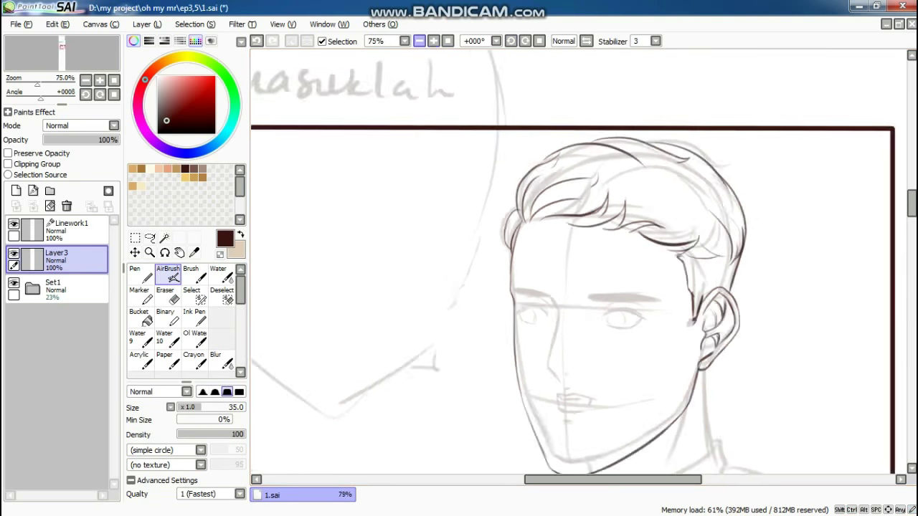
Add inner hair strands and rework the outer contour at the back of the man's head.
{"action": "scroll", "coordinate": [706, 159], "scroll_direction": "up", "scroll_amount": 1}
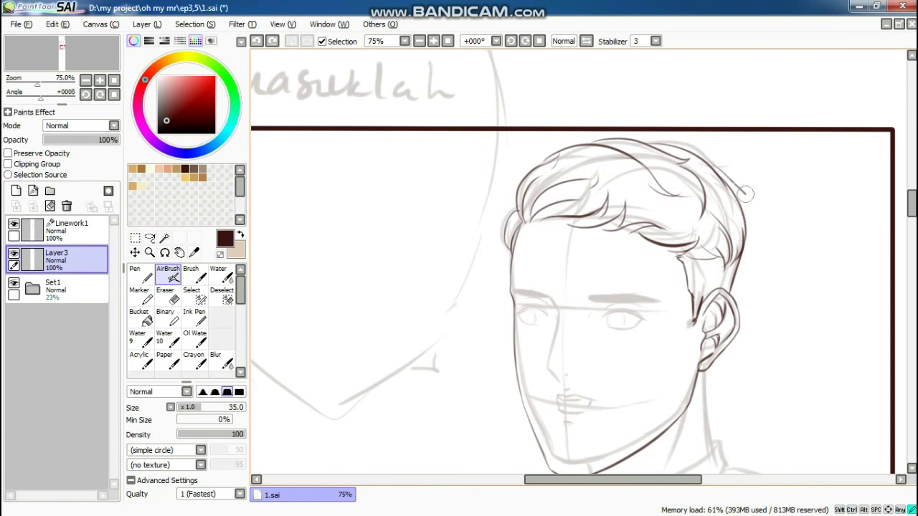
{"action": "left_click_drag", "start_coordinate": [706, 159], "coordinate": [745, 247]}
{"action": "scroll", "coordinate": [744, 246], "scroll_direction": "down", "scroll_amount": 2}
Ink the man's neck, both shirt collar wings and the tie knot in the third panel.
{"action": "scroll", "coordinate": [707, 227], "scroll_direction": "up", "scroll_amount": 2}
{"action": "mouse_move", "coordinate": [701, 295]}
{"action": "left_mouse_down"}
{"action": "mouse_move", "coordinate": [718, 322]}
{"action": "mouse_move", "coordinate": [617, 356]}
{"action": "mouse_move", "coordinate": [721, 326]}
{"action": "left_mouse_up"}
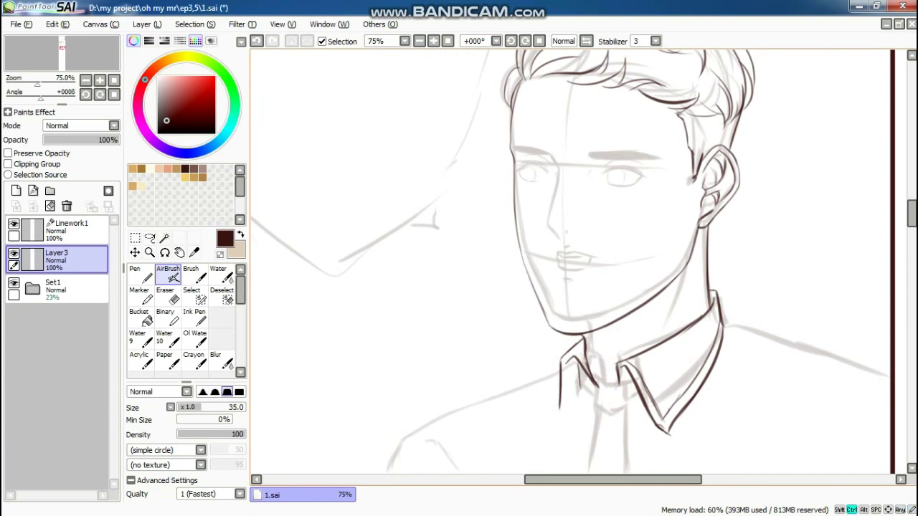
{"action": "key", "text": "ctrl+z"}
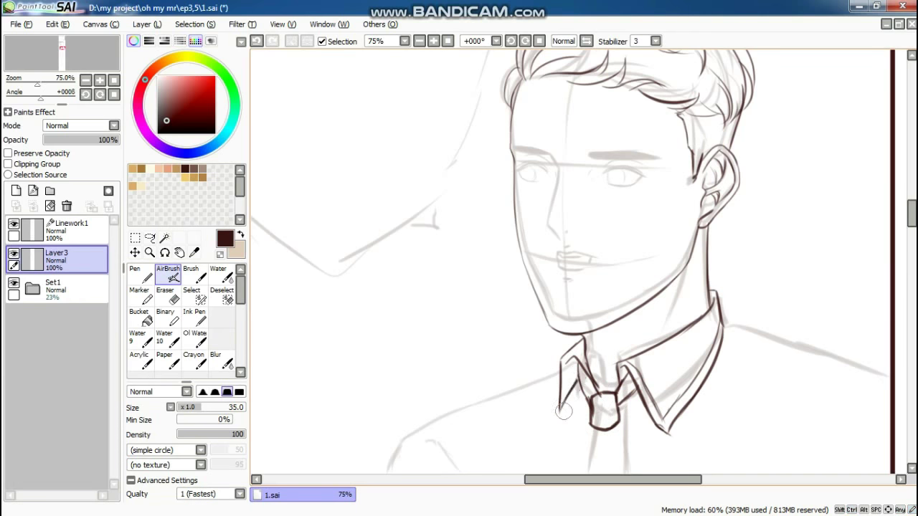
{"action": "left_click_drag", "start_coordinate": [559, 376], "coordinate": [563, 413]}
Ink the tie, both shoulders and the sleeve folds, and review the third panel with the sketch hidden.
{"action": "scroll", "coordinate": [581, 401], "scroll_direction": "down", "scroll_amount": 1}
{"action": "left_click_drag", "start_coordinate": [534, 348], "coordinate": [439, 403]}
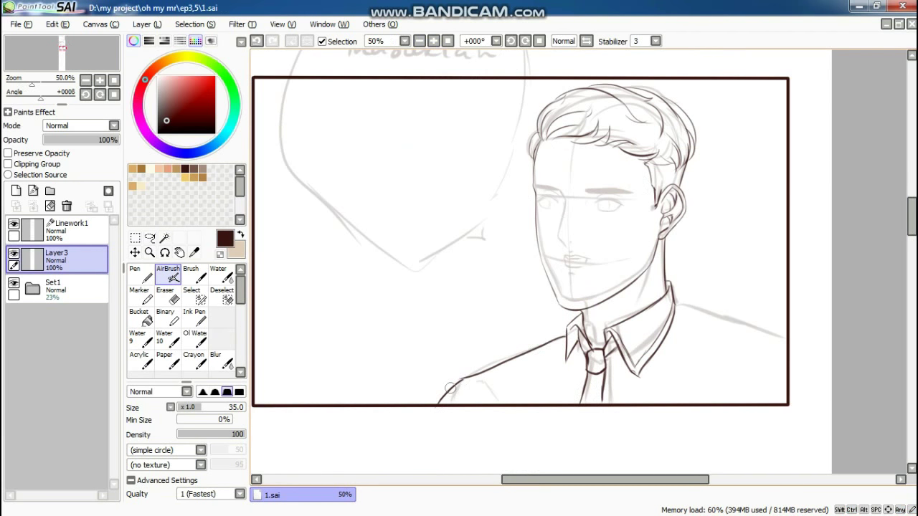
{"action": "scroll", "coordinate": [773, 406], "scroll_direction": "down", "scroll_amount": 1}
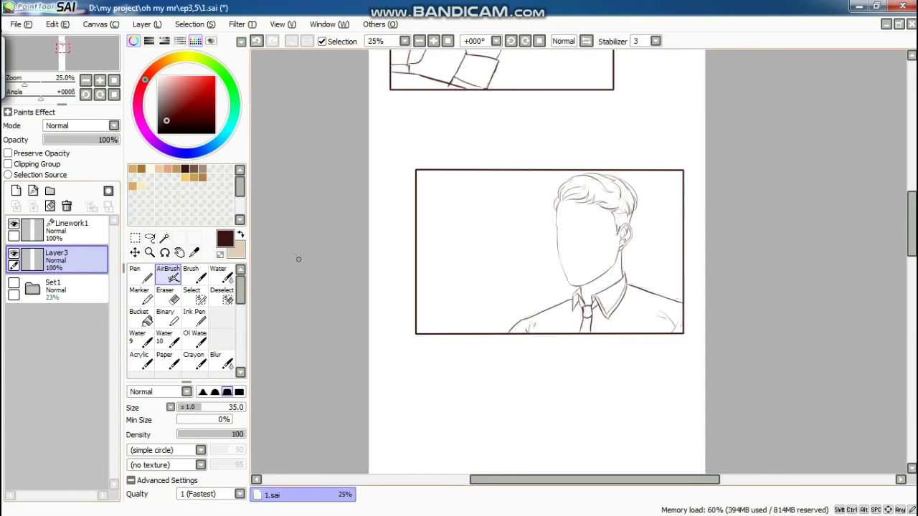
Set the Set1 folder's opacity to 16% and ink both sides of the front-facing man's face with brush size 30.
{"action": "scroll", "coordinate": [509, 178], "scroll_direction": "up", "scroll_amount": 5}
{"action": "mouse_move", "coordinate": [505, 155]}
{"action": "left_mouse_down"}
{"action": "mouse_move", "coordinate": [547, 311]}
{"action": "mouse_move", "coordinate": [647, 405]}
{"action": "left_mouse_up"}
{"action": "left_click_drag", "start_coordinate": [647, 405], "coordinate": [498, 402]}
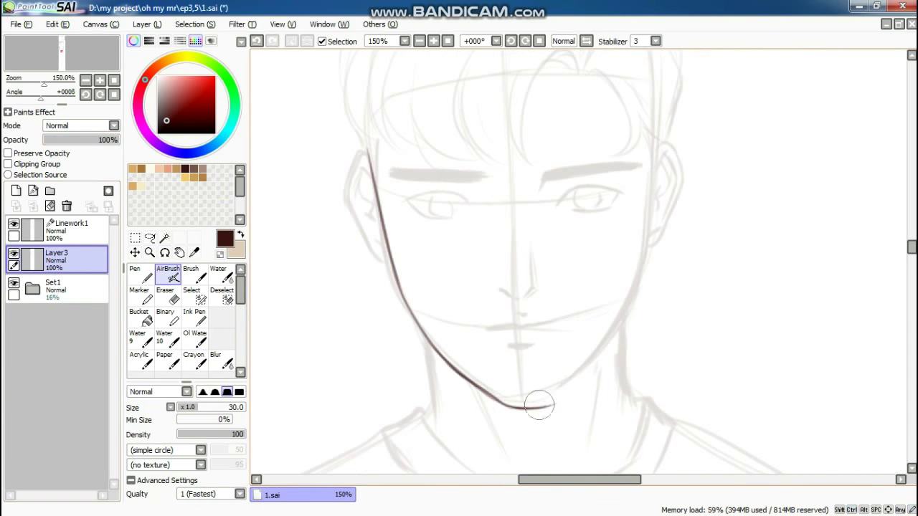
{"action": "key", "text": "h"}
{"action": "mouse_move", "coordinate": [501, 148]}
{"action": "left_mouse_down"}
{"action": "mouse_move", "coordinate": [528, 307]}
{"action": "mouse_move", "coordinate": [593, 403]}
{"action": "left_mouse_up"}
{"action": "key", "text": "h"}
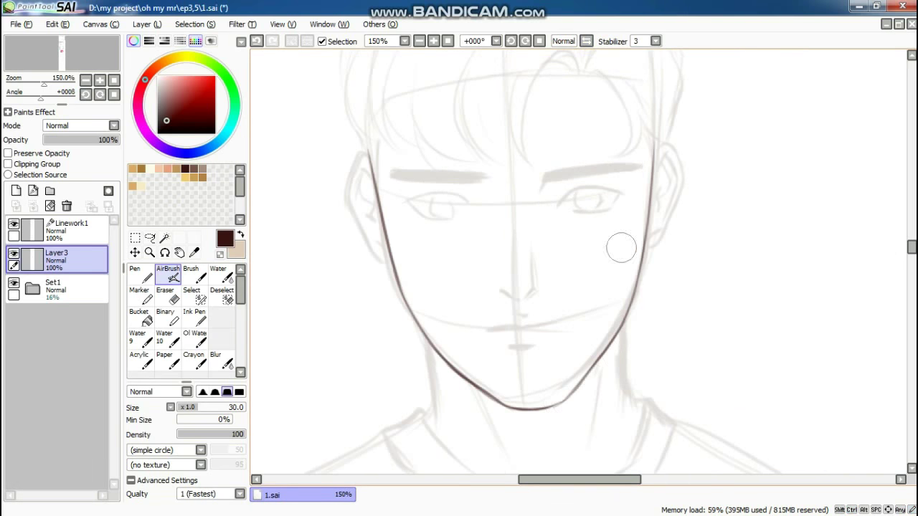
Transform the front-facing man's inked face contour, shifting it slightly sideways and down over the sketch.
{"action": "key", "text": "ctrl+t"}
{"action": "left_click_drag", "start_coordinate": [375, 137], "coordinate": [380, 143]}
{"action": "key", "text": "Return"}
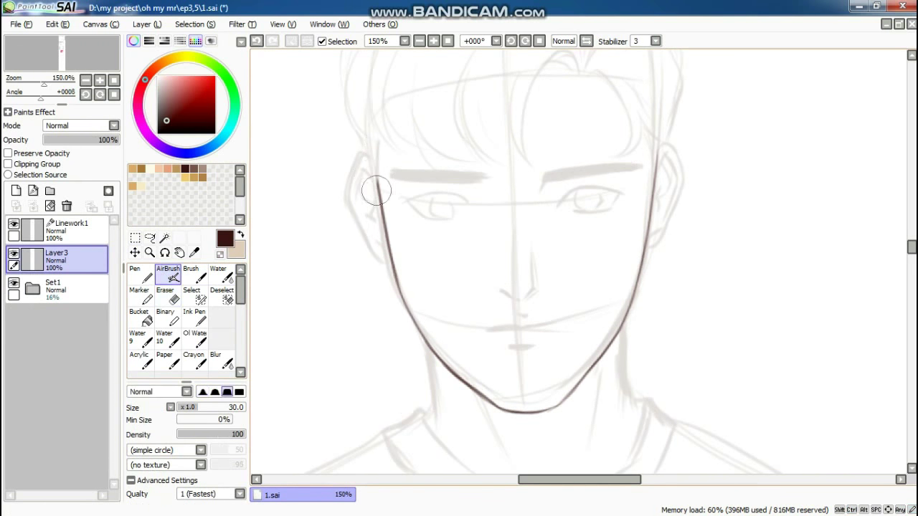
Refine the front-facing man's inked jawline and transform it to fit the sketched face.
{"action": "mouse_move", "coordinate": [377, 190]}
{"action": "left_mouse_down"}
{"action": "mouse_move", "coordinate": [389, 287]}
{"action": "mouse_move", "coordinate": [564, 397]}
{"action": "left_mouse_up"}
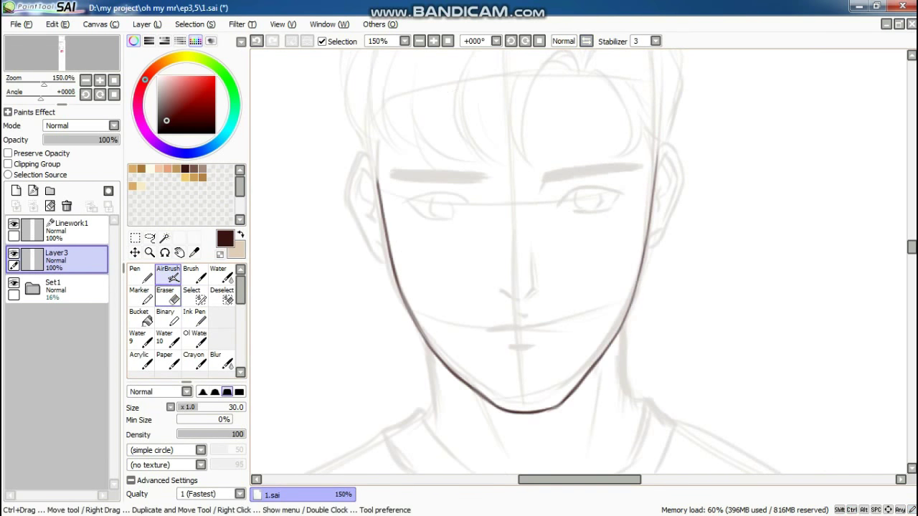
{"action": "left_click_drag", "start_coordinate": [670, 143], "coordinate": [553, 400]}
{"action": "key", "text": "ctrl+t"}
{"action": "key", "text": "Return"}
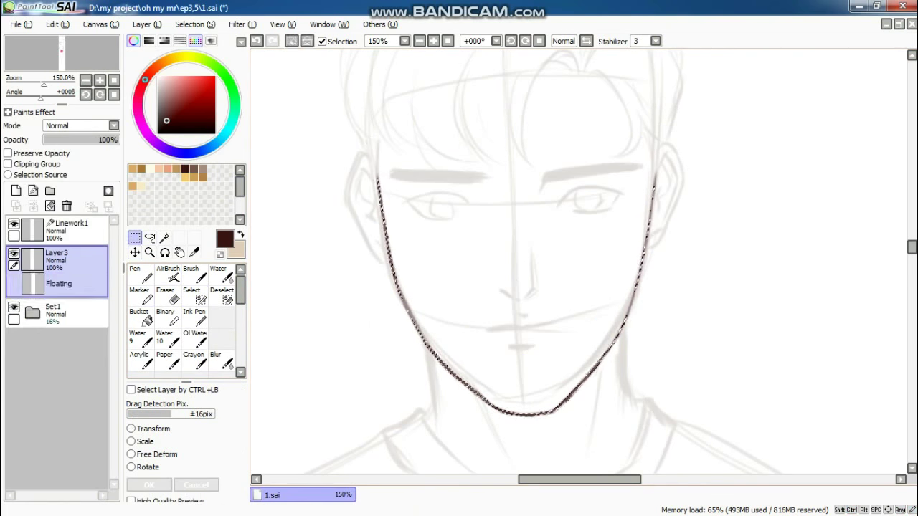
{"action": "key", "text": "ctrl+d"}
Ink the outer contours of both of the front-facing man's ears.
{"action": "scroll", "coordinate": [676, 148], "scroll_direction": "up", "scroll_amount": 2}
{"action": "left_click_drag", "start_coordinate": [459, 188], "coordinate": [473, 351]}
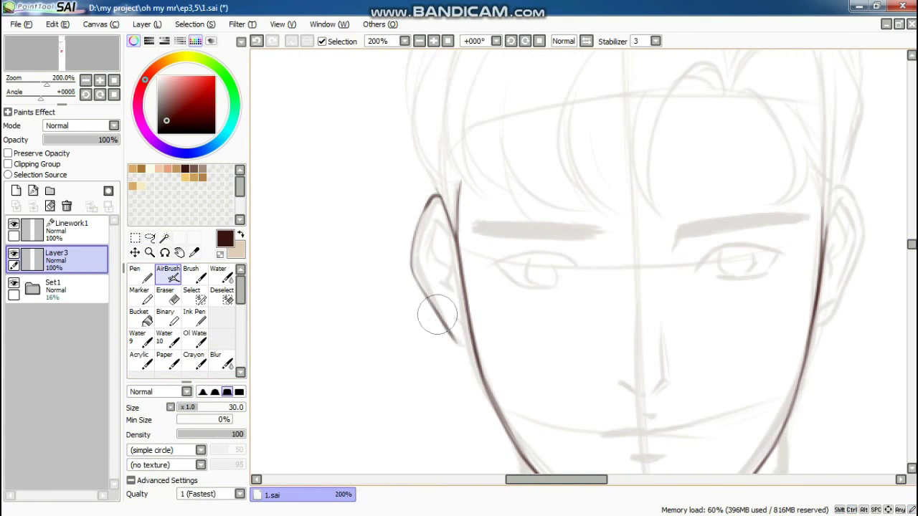
{"action": "scroll", "coordinate": [666, 226], "scroll_direction": "right", "scroll_amount": 5}
{"action": "mouse_move", "coordinate": [666, 225]}
{"action": "left_mouse_down"}
{"action": "mouse_move", "coordinate": [666, 168]}
{"action": "mouse_move", "coordinate": [657, 340]}
{"action": "mouse_move", "coordinate": [693, 286]}
{"action": "left_mouse_up"}
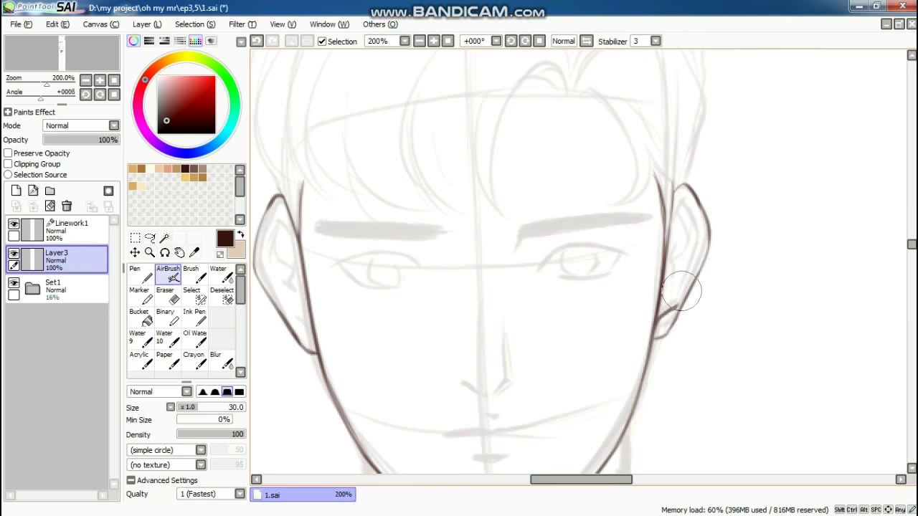
Ink the inner folds of both ears, reducing the brush size to 25.
{"action": "left_click_drag", "start_coordinate": [681, 188], "coordinate": [670, 302]}
{"action": "left_click_drag", "start_coordinate": [667, 215], "coordinate": [663, 301]}
{"action": "key", "text": "bracketleft"}
{"action": "scroll", "coordinate": [416, 272], "scroll_direction": "left", "scroll_amount": 4}
{"action": "left_click_drag", "start_coordinate": [415, 273], "coordinate": [441, 334]}
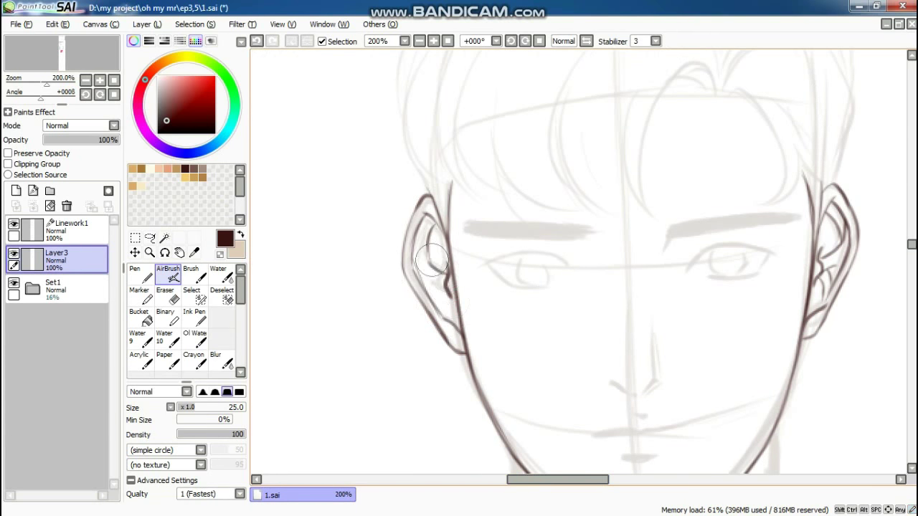
{"action": "left_click_drag", "start_coordinate": [430, 226], "coordinate": [423, 261]}
Ink the front-facing man's parted fringe with curved strands falling from the parting over the forehead.
{"action": "scroll", "coordinate": [436, 75], "scroll_direction": "down", "scroll_amount": 2}
{"action": "scroll", "coordinate": [645, 244], "scroll_direction": "up", "scroll_amount": 2}
{"action": "mouse_move", "coordinate": [681, 250]}
{"action": "left_mouse_down"}
{"action": "mouse_move", "coordinate": [650, 242]}
{"action": "mouse_move", "coordinate": [631, 352]}
{"action": "left_mouse_up"}
{"action": "left_click_drag", "start_coordinate": [618, 208], "coordinate": [681, 247]}
{"action": "mouse_move", "coordinate": [623, 192]}
{"action": "left_mouse_down"}
{"action": "mouse_move", "coordinate": [554, 262]}
{"action": "mouse_move", "coordinate": [594, 364]}
{"action": "left_mouse_up"}
{"action": "left_click_drag", "start_coordinate": [541, 205], "coordinate": [577, 362]}
{"action": "left_click_drag", "start_coordinate": [630, 270], "coordinate": [670, 251]}
{"action": "left_click_drag", "start_coordinate": [684, 255], "coordinate": [738, 330]}
{"action": "left_click_drag", "start_coordinate": [731, 222], "coordinate": [684, 255]}
Ink the crown outline of the hair and the strands along its sides and on top.
{"action": "mouse_move", "coordinate": [663, 165]}
{"action": "left_mouse_down"}
{"action": "mouse_move", "coordinate": [688, 247]}
{"action": "mouse_move", "coordinate": [749, 315]}
{"action": "mouse_move", "coordinate": [785, 308]}
{"action": "mouse_move", "coordinate": [620, 117]}
{"action": "mouse_move", "coordinate": [440, 254]}
{"action": "left_mouse_up"}
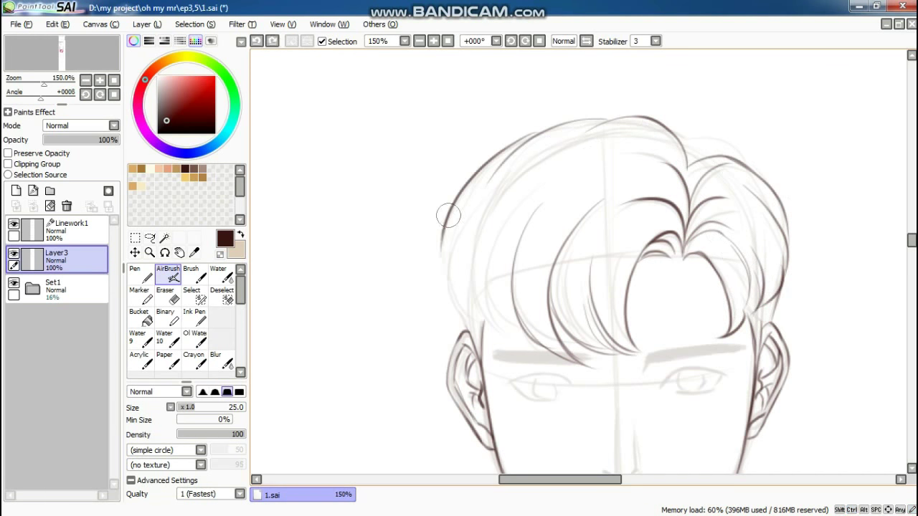
{"action": "left_click_drag", "start_coordinate": [448, 215], "coordinate": [465, 335]}
{"action": "left_click_drag", "start_coordinate": [504, 196], "coordinate": [493, 337]}
{"action": "left_click_drag", "start_coordinate": [514, 258], "coordinate": [459, 337]}
{"action": "left_click_drag", "start_coordinate": [645, 126], "coordinate": [688, 222]}
{"action": "left_click_drag", "start_coordinate": [688, 143], "coordinate": [757, 197]}
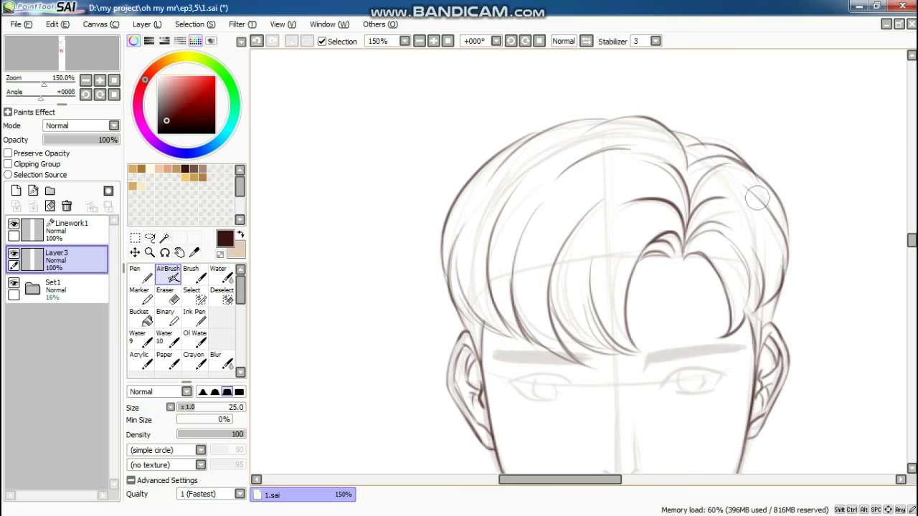
Ink both sides of the man's neck and the sweater's round collar.
{"action": "scroll", "coordinate": [756, 294], "scroll_direction": "down", "scroll_amount": 3}
{"action": "scroll", "coordinate": [544, 322], "scroll_direction": "up", "scroll_amount": 3}
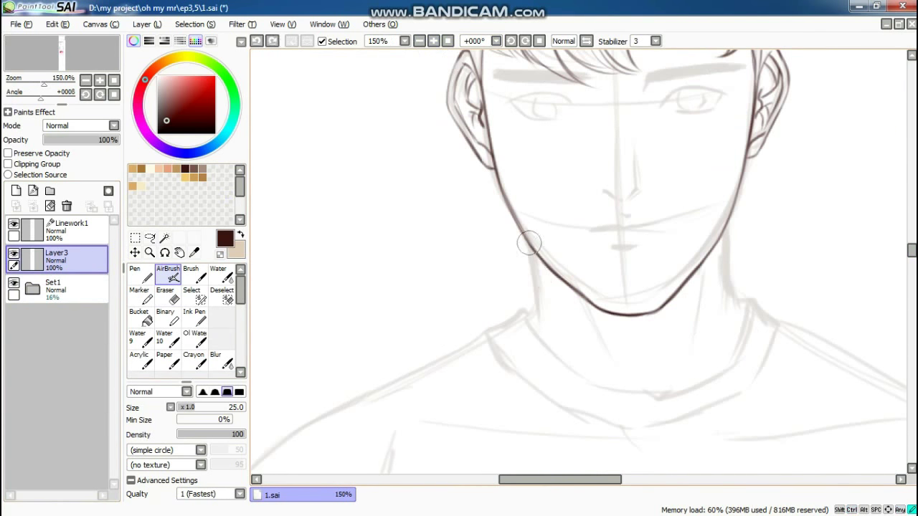
{"action": "left_click_drag", "start_coordinate": [524, 233], "coordinate": [543, 326]}
{"action": "key", "text": "ctrl+z"}
{"action": "mouse_move", "coordinate": [713, 222]}
{"action": "left_mouse_down"}
{"action": "mouse_move", "coordinate": [727, 242]}
{"action": "mouse_move", "coordinate": [738, 326]}
{"action": "left_mouse_up"}
{"action": "scroll", "coordinate": [671, 198], "scroll_direction": "down", "scroll_amount": 1}
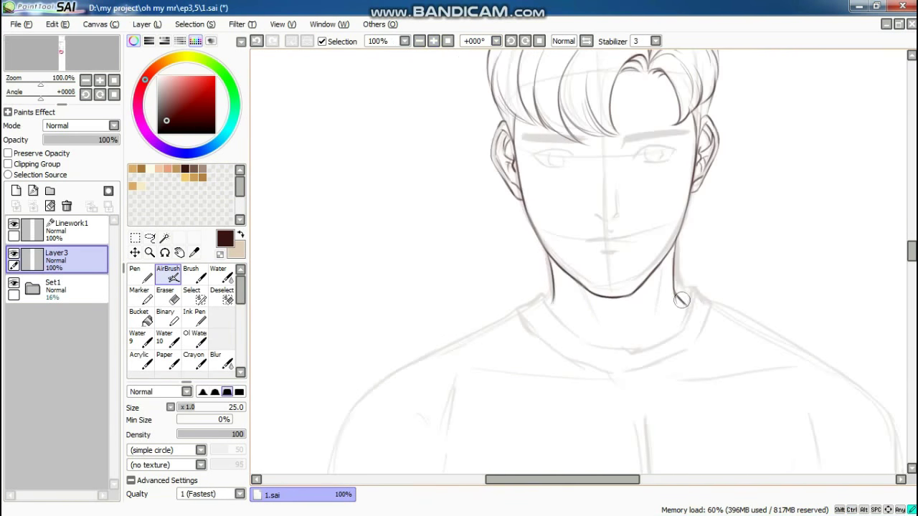
{"action": "mouse_move", "coordinate": [675, 337]}
{"action": "left_mouse_down"}
{"action": "mouse_move", "coordinate": [536, 301]}
{"action": "mouse_move", "coordinate": [709, 315]}
{"action": "left_mouse_up"}
Ink the shoulder and upper sleeve on the viewer's left, including the armpit line and elbow folds.
{"action": "scroll", "coordinate": [445, 144], "scroll_direction": "down", "scroll_amount": 2}
{"action": "scroll", "coordinate": [445, 143], "scroll_direction": "up", "scroll_amount": 2}
{"action": "left_click_drag", "start_coordinate": [528, 89], "coordinate": [406, 164]}
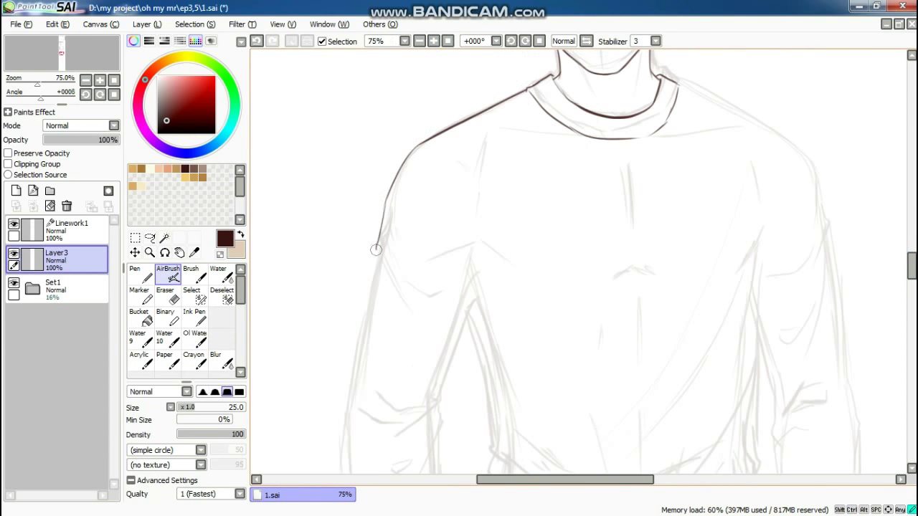
{"action": "scroll", "coordinate": [451, 222], "scroll_direction": "down", "scroll_amount": 1}
{"action": "left_click_drag", "start_coordinate": [448, 257], "coordinate": [421, 399]}
{"action": "left_click_drag", "start_coordinate": [501, 249], "coordinate": [513, 290]}
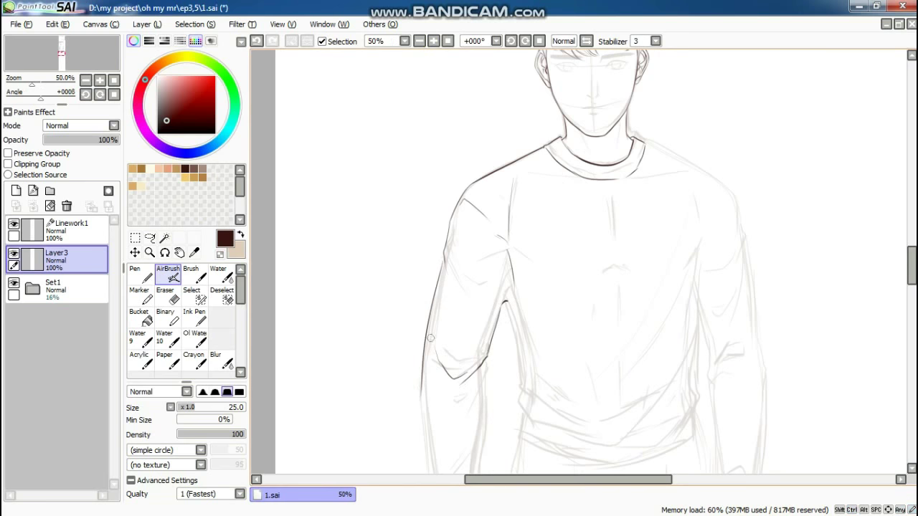
{"action": "left_click_drag", "start_coordinate": [430, 337], "coordinate": [486, 359]}
Ink the forearm of the same sleeve and redraw its cuff after erasing the first cuff edge.
{"action": "scroll", "coordinate": [484, 269], "scroll_direction": "down", "scroll_amount": 3}
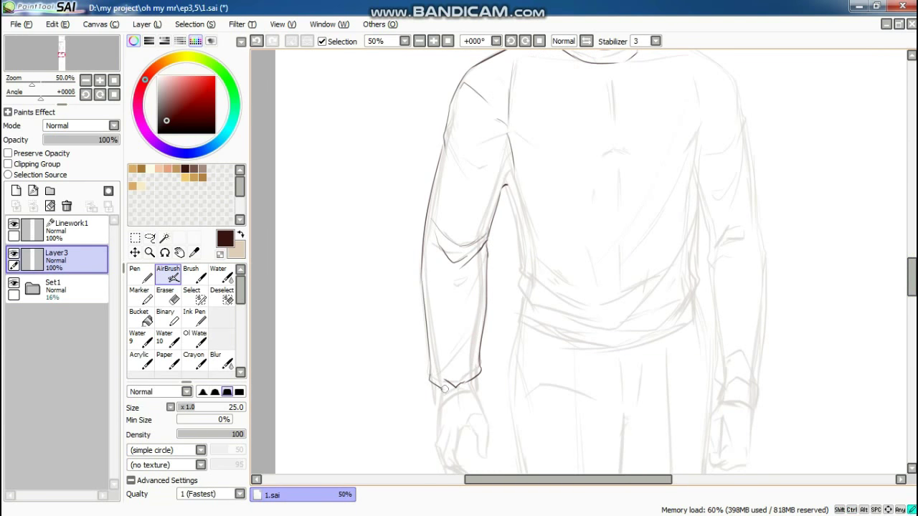
{"action": "key", "text": "e"}
{"action": "left_click_drag", "start_coordinate": [476, 367], "coordinate": [435, 385]}
{"action": "key", "text": "a"}
{"action": "left_click_drag", "start_coordinate": [427, 353], "coordinate": [479, 394]}
Ink the sweater's sides and folded hem, and review the line art with the sketch hidden.
{"action": "scroll", "coordinate": [479, 394], "scroll_direction": "down", "scroll_amount": 1}
{"action": "scroll", "coordinate": [501, 215], "scroll_direction": "up", "scroll_amount": 1}
{"action": "left_click_drag", "start_coordinate": [504, 185], "coordinate": [521, 253]}
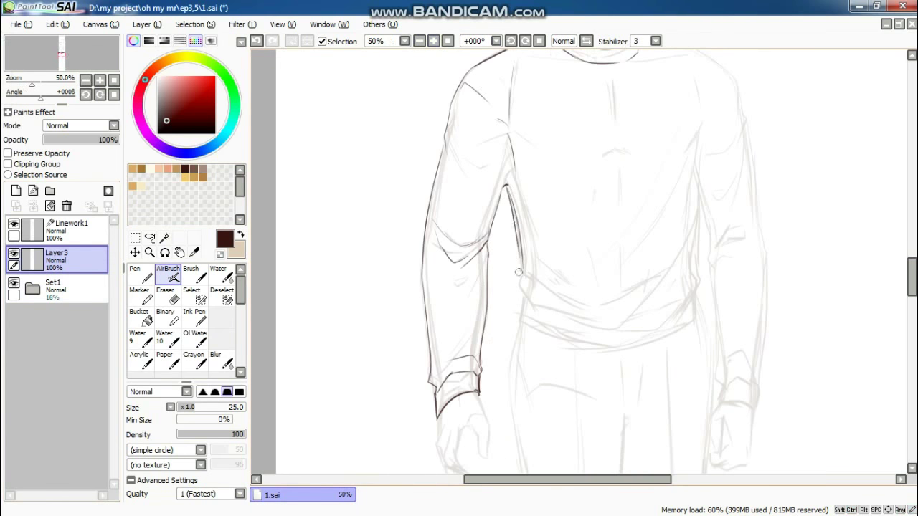
{"action": "left_click_drag", "start_coordinate": [694, 289], "coordinate": [654, 204]}
{"action": "scroll", "coordinate": [539, 287], "scroll_direction": "down", "scroll_amount": 2}
{"action": "scroll", "coordinate": [539, 287], "scroll_direction": "up", "scroll_amount": 1}
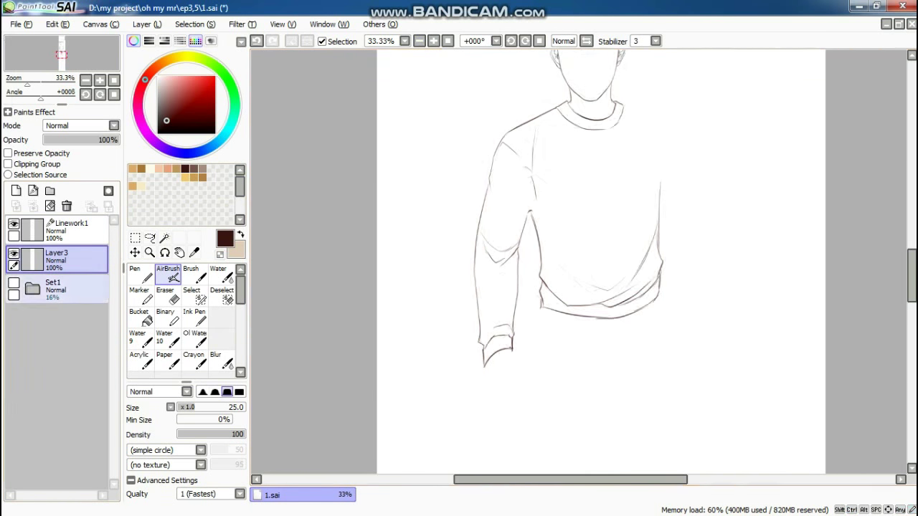
Ink the opposite shoulder and the upper outer edge of its sleeve, redoing the first stroke.
{"action": "scroll", "coordinate": [617, 305], "scroll_direction": "up", "scroll_amount": 1}
{"action": "left_click_drag", "start_coordinate": [644, 87], "coordinate": [738, 164]}
{"action": "key", "text": "ctrl+z"}
{"action": "mouse_move", "coordinate": [643, 89]}
{"action": "left_mouse_down"}
{"action": "mouse_move", "coordinate": [728, 130]}
{"action": "mouse_move", "coordinate": [747, 192]}
{"action": "left_mouse_up"}
{"action": "left_click_drag", "start_coordinate": [694, 123], "coordinate": [696, 154]}
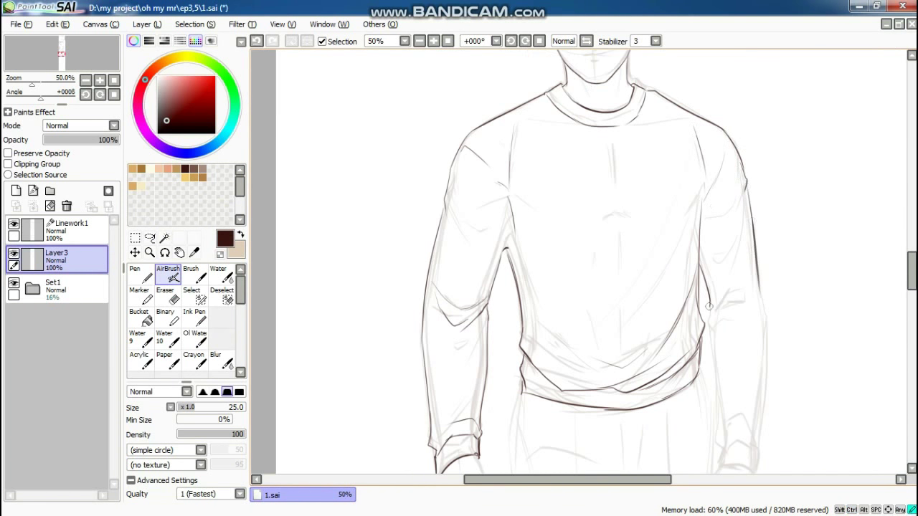
Ink the elbow folds, forearm and cuff of the sleeve on the viewer's right.
{"action": "left_click_drag", "start_coordinate": [710, 308], "coordinate": [747, 295]}
{"action": "left_click_drag", "start_coordinate": [757, 278], "coordinate": [765, 333]}
{"action": "left_click_drag", "start_coordinate": [765, 334], "coordinate": [765, 199]}
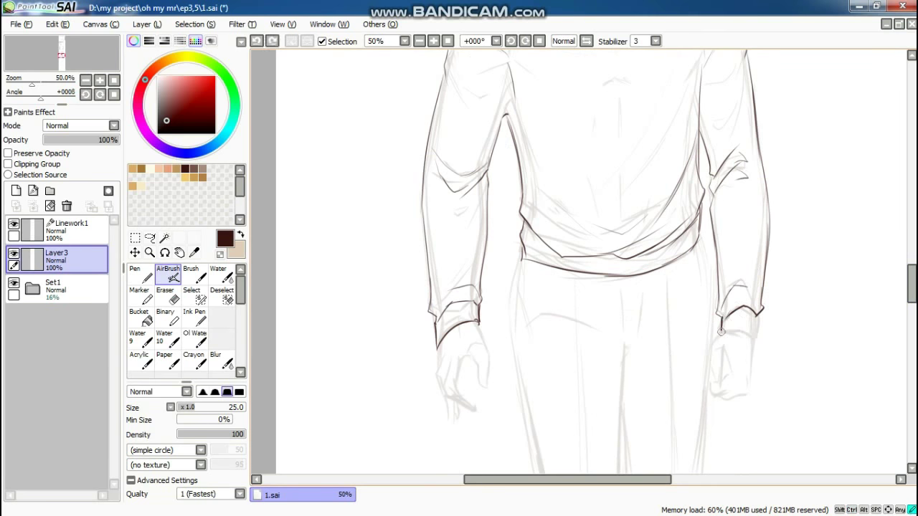
{"action": "left_click_drag", "start_coordinate": [721, 332], "coordinate": [756, 331]}
Ink the outer edge of the forward leg's trousers from the waist to the knee.
{"action": "scroll", "coordinate": [756, 331], "scroll_direction": "down", "scroll_amount": 1}
{"action": "scroll", "coordinate": [756, 331], "scroll_direction": "up", "scroll_amount": 1}
{"action": "left_click_drag", "start_coordinate": [526, 259], "coordinate": [506, 321]}
{"action": "mouse_move", "coordinate": [545, 401]}
{"action": "left_mouse_down"}
{"action": "mouse_move", "coordinate": [545, 211]}
{"action": "mouse_move", "coordinate": [560, 371]}
{"action": "left_mouse_up"}
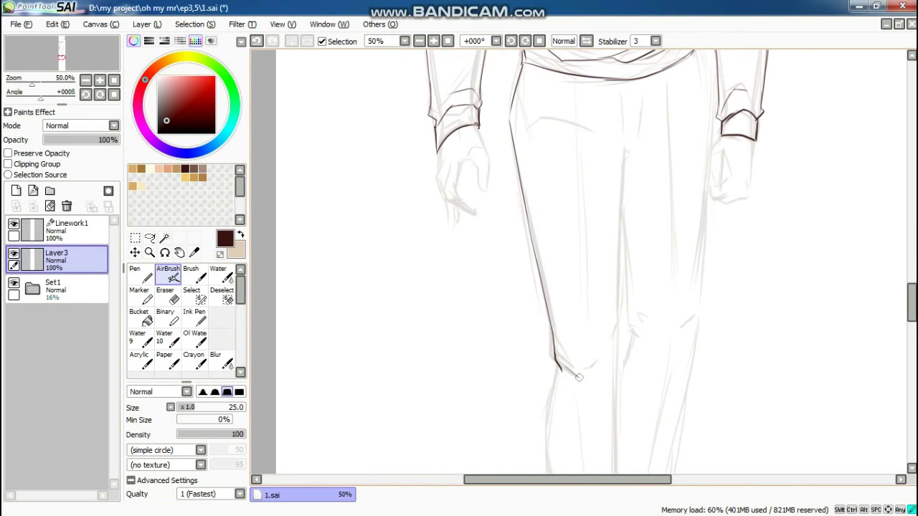
Ink the trouser fly, the inner thigh line and the outer edge of the forward shin.
{"action": "scroll", "coordinate": [579, 377], "scroll_direction": "down", "scroll_amount": 1}
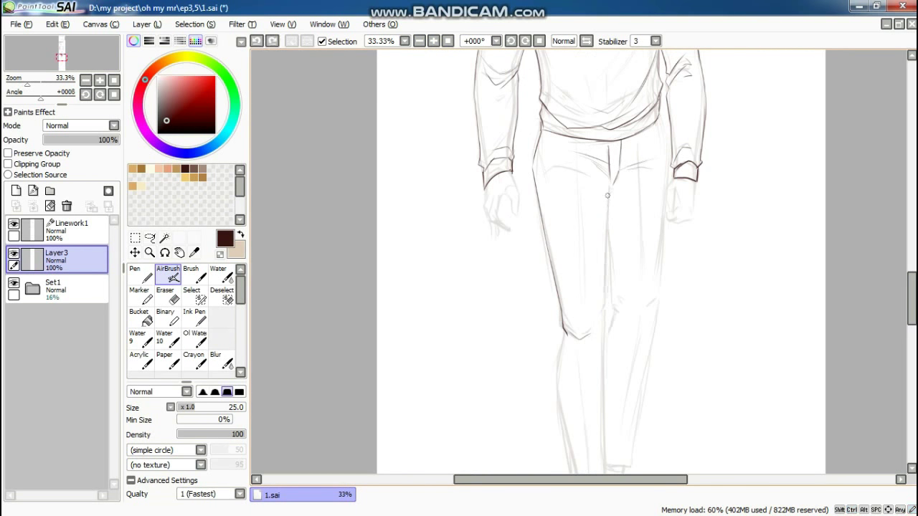
{"action": "left_click_drag", "start_coordinate": [607, 195], "coordinate": [602, 336]}
{"action": "left_click_drag", "start_coordinate": [602, 335], "coordinate": [603, 242]}
{"action": "left_click_drag", "start_coordinate": [610, 100], "coordinate": [605, 231]}
{"action": "left_click_drag", "start_coordinate": [562, 336], "coordinate": [578, 416]}
Complete the forward leg's knee folds, inner shin line and trouser hem in ink.
{"action": "scroll", "coordinate": [577, 416], "scroll_direction": "up", "scroll_amount": 1}
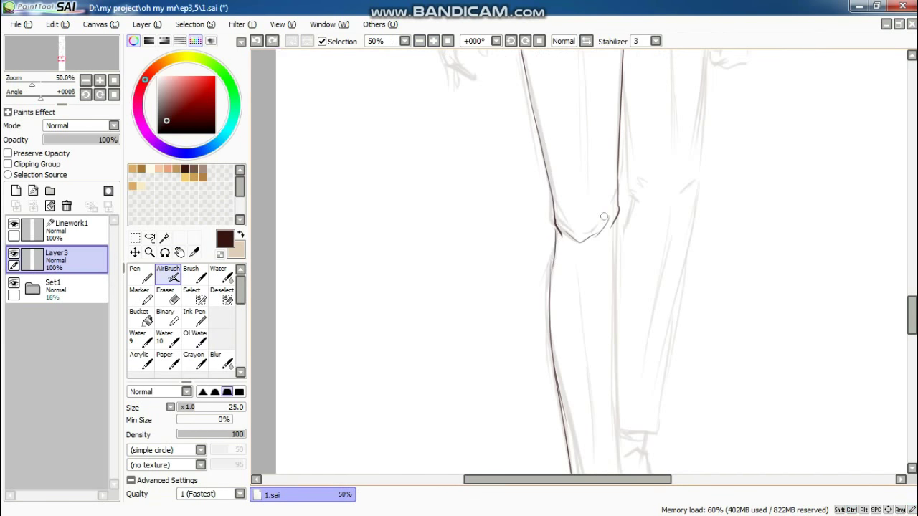
{"action": "left_click_drag", "start_coordinate": [553, 225], "coordinate": [552, 260]}
{"action": "left_click_drag", "start_coordinate": [615, 219], "coordinate": [617, 356]}
{"action": "left_click_drag", "start_coordinate": [574, 401], "coordinate": [573, 222]}
{"action": "left_click_drag", "start_coordinate": [613, 197], "coordinate": [617, 354]}
{"action": "scroll", "coordinate": [574, 185], "scroll_direction": "down", "scroll_amount": 2}
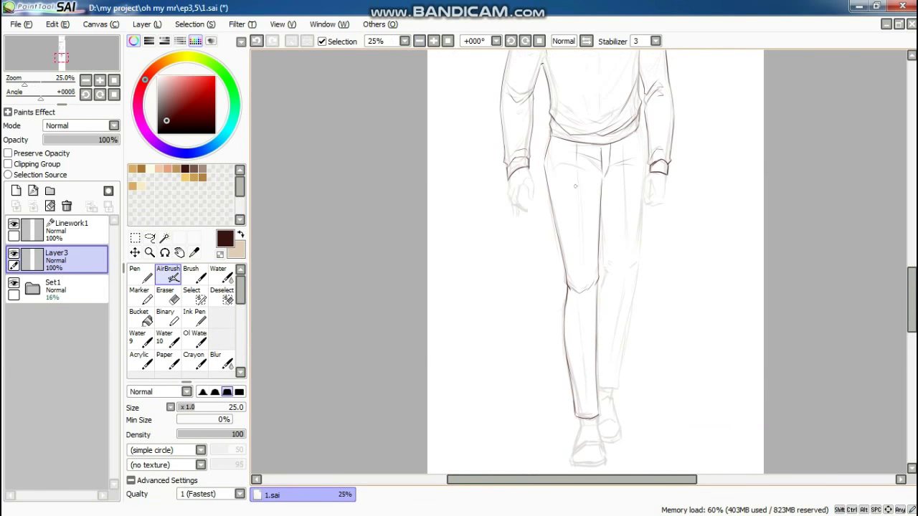
Ink the rear trouser leg from thigh to hem, including its knee folds.
{"action": "scroll", "coordinate": [585, 271], "scroll_direction": "up", "scroll_amount": 1}
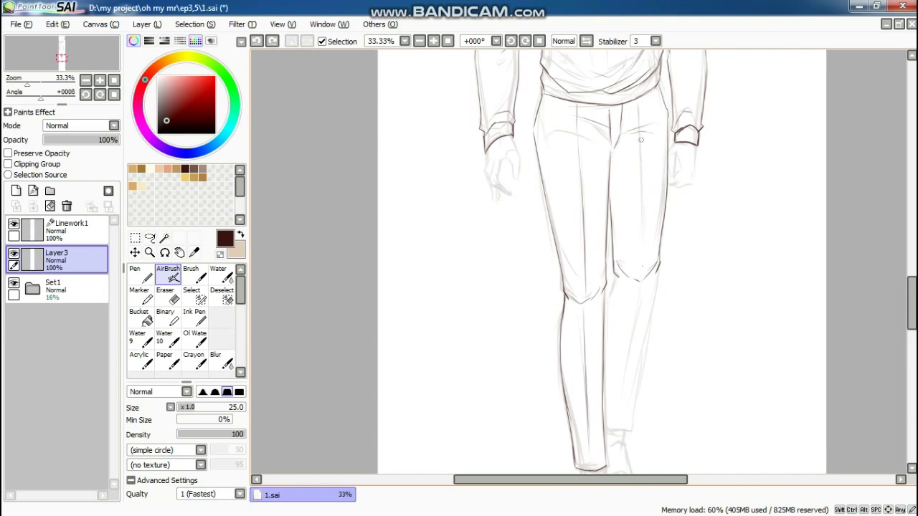
{"action": "scroll", "coordinate": [641, 266], "scroll_direction": "up", "scroll_amount": 1}
{"action": "key", "text": "ctrl+z"}
{"action": "mouse_move", "coordinate": [698, 210]}
{"action": "left_mouse_down"}
{"action": "mouse_move", "coordinate": [653, 439]}
{"action": "mouse_move", "coordinate": [617, 440]}
{"action": "left_mouse_up"}
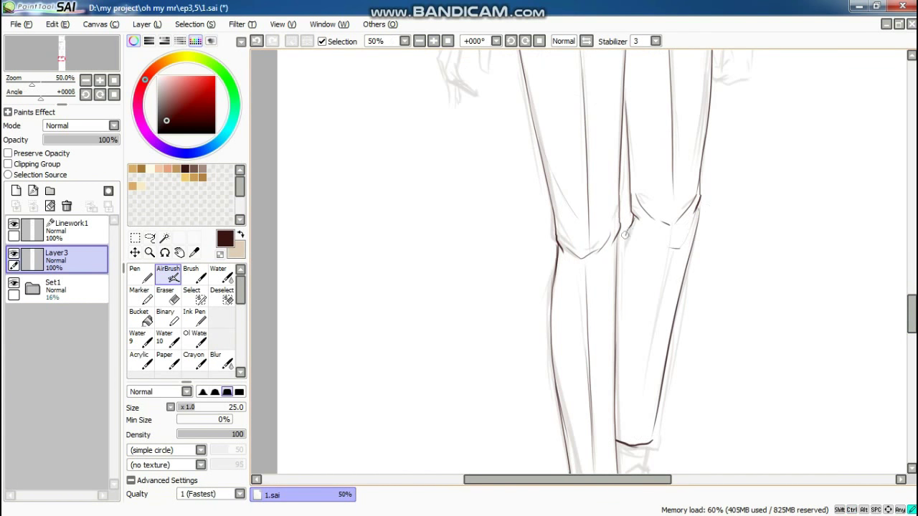
{"action": "scroll", "coordinate": [619, 245], "scroll_direction": "down", "scroll_amount": 3}
Ink the forward ankle and shoe with its opening, tongue lines, toe cap and sole.
{"action": "scroll", "coordinate": [574, 207], "scroll_direction": "up", "scroll_amount": 5}
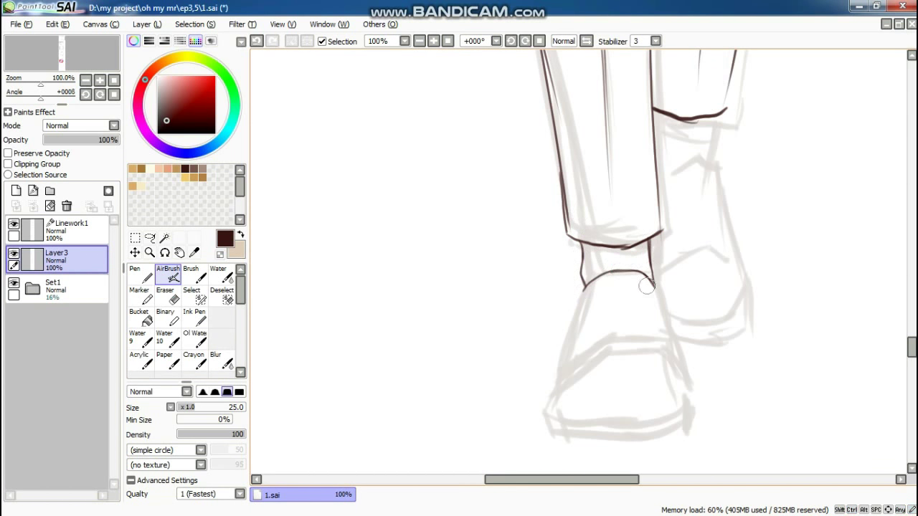
{"action": "key", "text": "ctrl+z"}
{"action": "left_click_drag", "start_coordinate": [621, 281], "coordinate": [621, 342]}
{"action": "mouse_move", "coordinate": [582, 290]}
{"action": "left_mouse_down"}
{"action": "mouse_move", "coordinate": [553, 390]}
{"action": "mouse_move", "coordinate": [555, 434]}
{"action": "left_mouse_up"}
{"action": "left_click_drag", "start_coordinate": [554, 414], "coordinate": [600, 423]}
{"action": "mouse_move", "coordinate": [654, 282]}
{"action": "left_mouse_down"}
{"action": "mouse_move", "coordinate": [676, 401]}
{"action": "mouse_move", "coordinate": [650, 416]}
{"action": "left_mouse_up"}
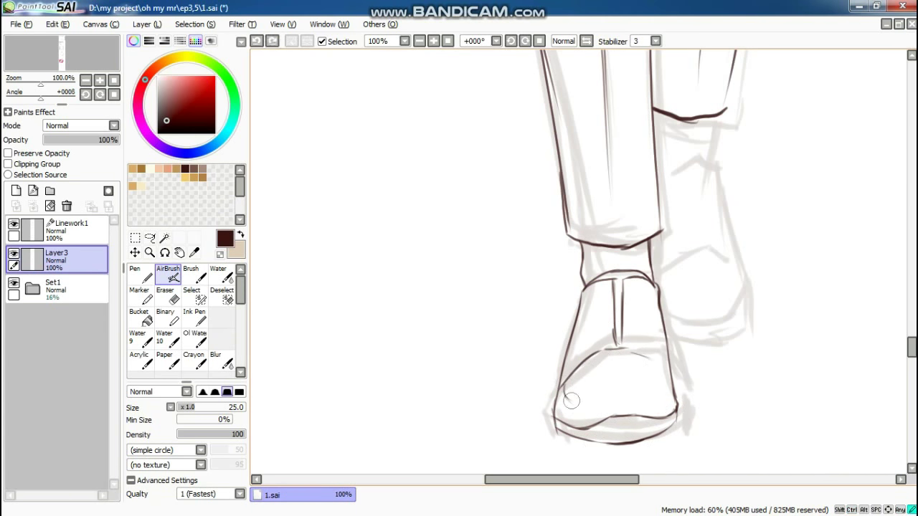
Draw four laces on the forward shoe with a smaller brush and erase the lines crossing them.
{"action": "scroll", "coordinate": [571, 400], "scroll_direction": "up", "scroll_amount": 2}
{"action": "key", "text": "bracketleft"}
{"action": "key", "text": "bracketleft"}
{"action": "scroll", "coordinate": [645, 287], "scroll_direction": "up", "scroll_amount": 2}
{"action": "mouse_move", "coordinate": [721, 151]}
{"action": "left_mouse_down"}
{"action": "mouse_move", "coordinate": [667, 182]}
{"action": "mouse_move", "coordinate": [668, 219]}
{"action": "mouse_move", "coordinate": [724, 273]}
{"action": "left_mouse_up"}
{"action": "key", "text": "e"}
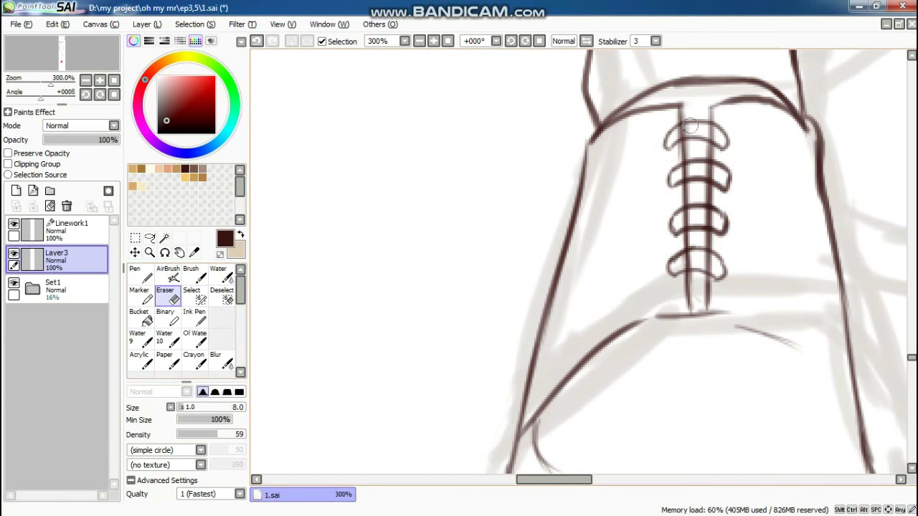
{"action": "scroll", "coordinate": [680, 262], "scroll_direction": "down", "scroll_amount": 5}
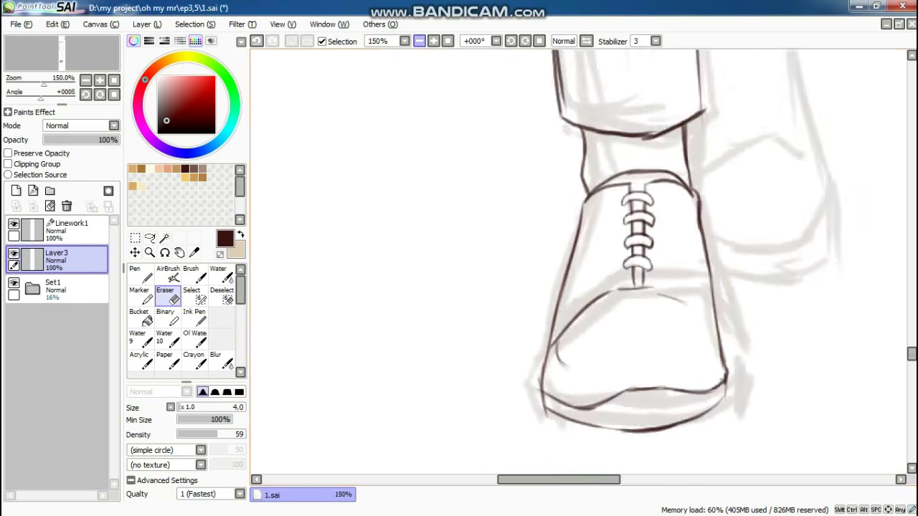
Ink the rear ankle and shoe with brush size 30 and save the drawing.
{"action": "key", "text": "e"}
{"action": "scroll", "coordinate": [473, 204], "scroll_direction": "up", "scroll_amount": 2}
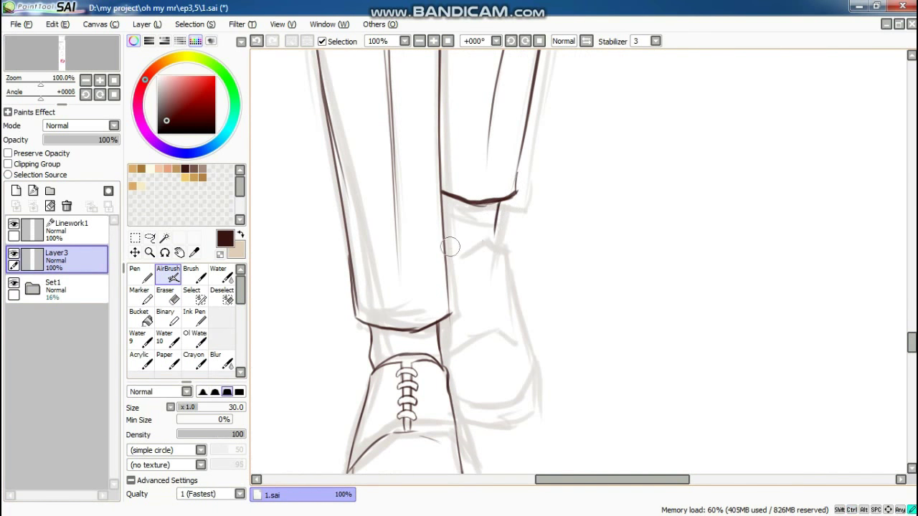
{"action": "mouse_move", "coordinate": [467, 244]}
{"action": "left_mouse_down"}
{"action": "mouse_move", "coordinate": [496, 241]}
{"action": "mouse_move", "coordinate": [509, 413]}
{"action": "left_mouse_up"}
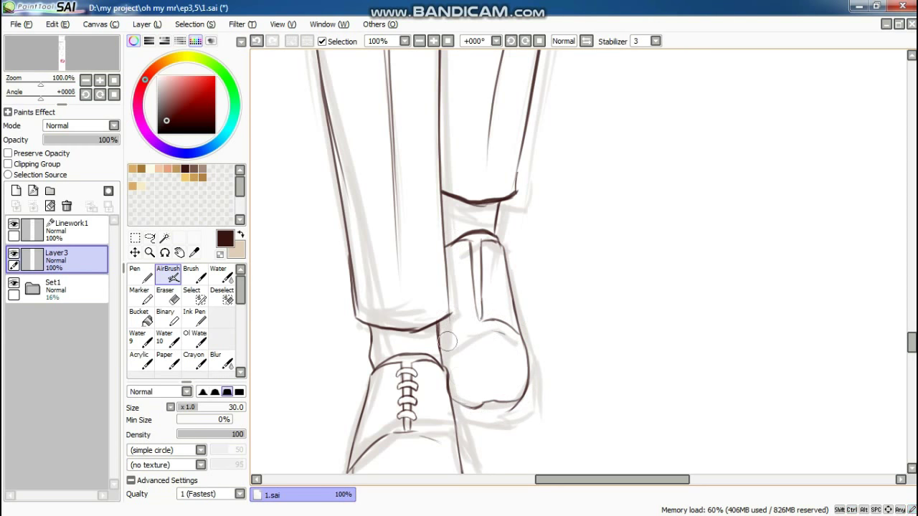
{"action": "scroll", "coordinate": [441, 153], "scroll_direction": "up", "scroll_amount": 3}
{"action": "key", "text": "bracketleft"}
{"action": "key", "text": "bracketleft"}
{"action": "key", "text": "bracketleft"}
{"action": "key", "text": "ctrl+s"}
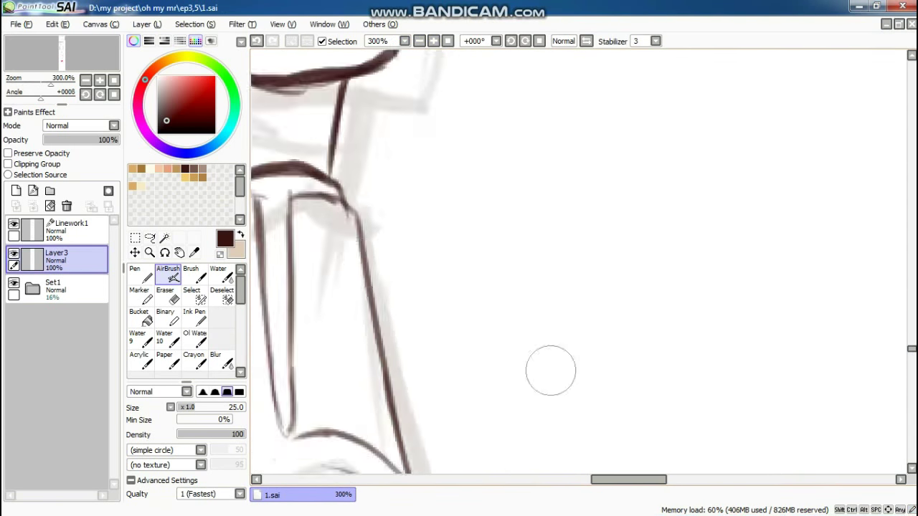
Draw four laces on the rear shoe with brush size 16 and erase the lines crossing them.
{"action": "mouse_move", "coordinate": [595, 170]}
{"action": "left_mouse_down"}
{"action": "mouse_move", "coordinate": [668, 162]}
{"action": "mouse_move", "coordinate": [661, 185]}
{"action": "left_mouse_up"}
{"action": "left_click_drag", "start_coordinate": [601, 244], "coordinate": [663, 237]}
{"action": "left_click_drag", "start_coordinate": [608, 294], "coordinate": [667, 287]}
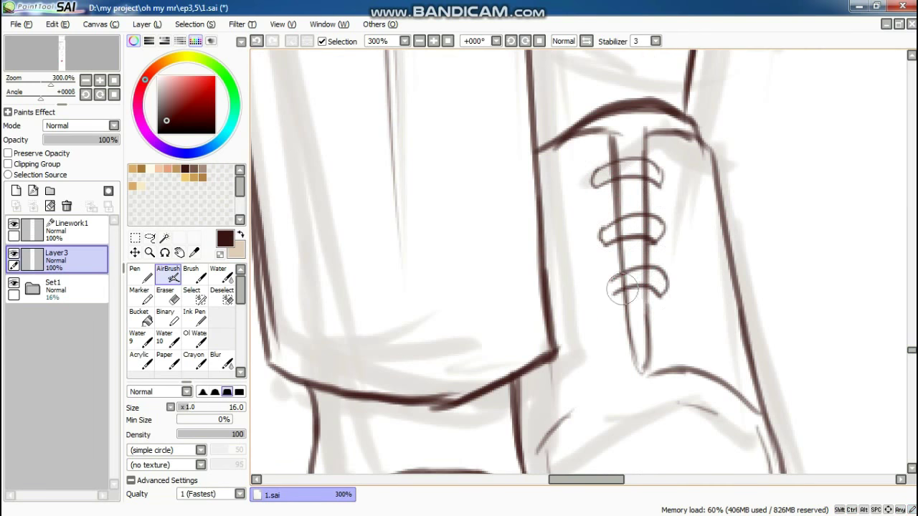
{"action": "left_click_drag", "start_coordinate": [617, 347], "coordinate": [669, 342]}
{"action": "key", "text": "e"}
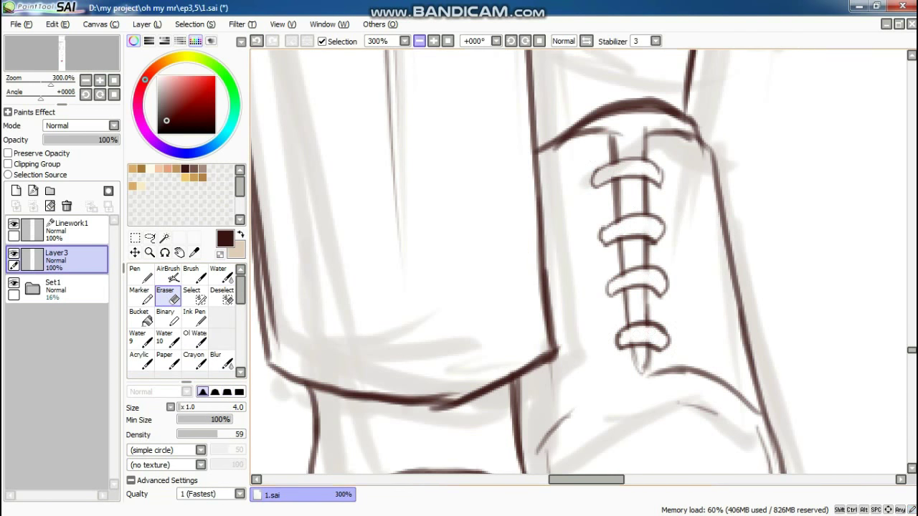
Transform the front-facing man's inked legs over the sketch.
{"action": "scroll", "coordinate": [584, 262], "scroll_direction": "down", "scroll_amount": 8}
{"action": "left_click_drag", "start_coordinate": [566, 259], "coordinate": [567, 459]}
{"action": "key", "text": "ctrl+t"}
{"action": "key", "text": "Return"}
Ink the thumb, back and curled fingers of the hand on the viewer's left with brush size 25.
{"action": "scroll", "coordinate": [530, 222], "scroll_direction": "up", "scroll_amount": 5}
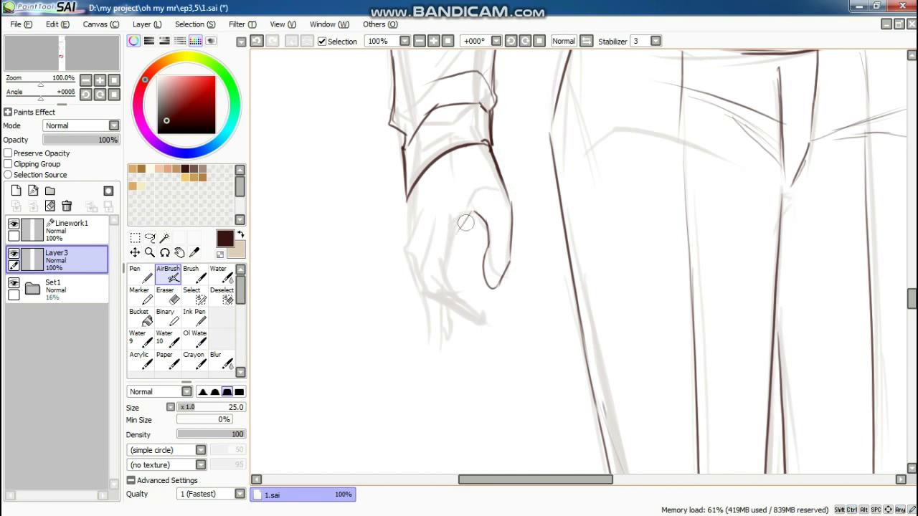
{"action": "left_click_drag", "start_coordinate": [457, 289], "coordinate": [479, 319]}
{"action": "left_click_drag", "start_coordinate": [428, 255], "coordinate": [474, 331]}
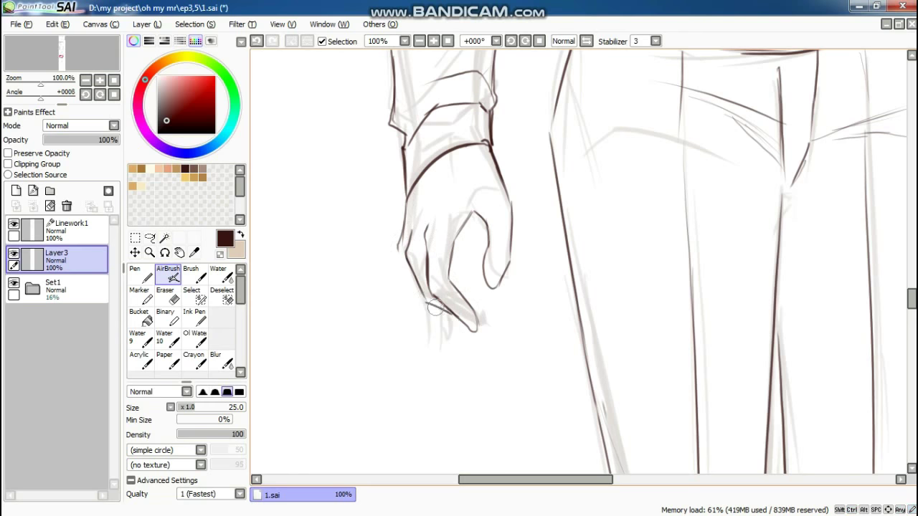
Handwrite a short note about the fingers beside the hand and erase it.
{"action": "left_click_drag", "start_coordinate": [356, 255], "coordinate": [377, 211]}
{"action": "left_click_drag", "start_coordinate": [327, 351], "coordinate": [391, 337]}
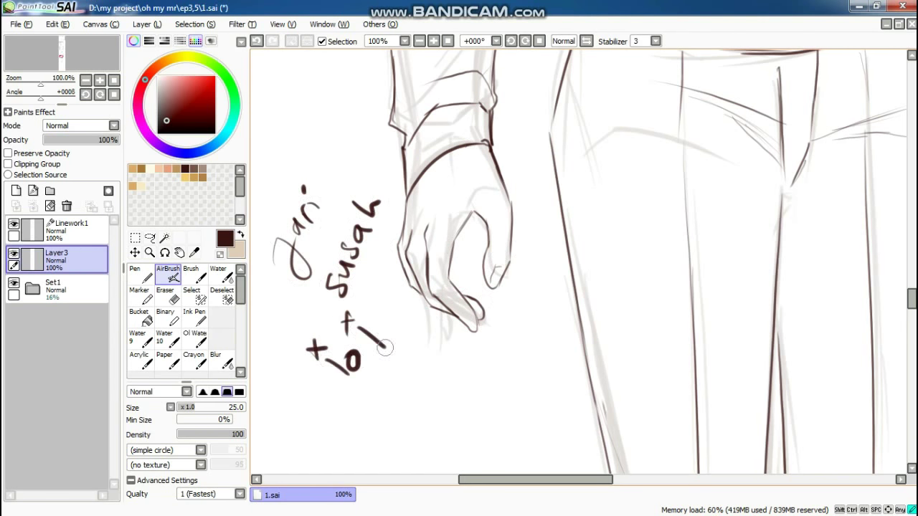
{"action": "key", "text": "e"}
{"action": "left_click_drag", "start_coordinate": [287, 229], "coordinate": [344, 287]}
{"action": "left_click_drag", "start_coordinate": [330, 344], "coordinate": [380, 337]}
Ink the back and curled fingers of the front-facing man's hand on the viewer's right with brush size 25.
{"action": "scroll", "coordinate": [326, 316], "scroll_direction": "down", "scroll_amount": 5}
{"action": "key", "text": "a"}
{"action": "scroll", "coordinate": [649, 248], "scroll_direction": "up", "scroll_amount": 7}
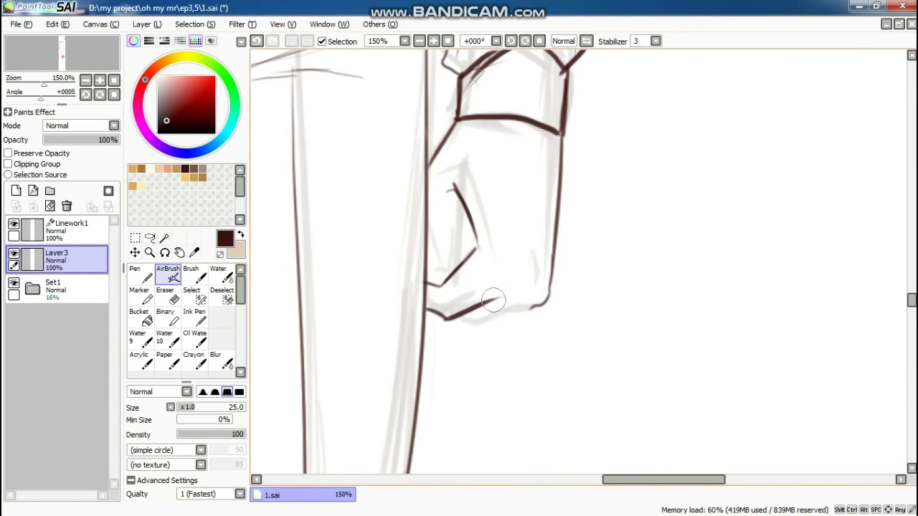
{"action": "scroll", "coordinate": [581, 261], "scroll_direction": "down", "scroll_amount": 6}
{"action": "scroll", "coordinate": [580, 262], "scroll_direction": "up", "scroll_amount": 3}
{"action": "scroll", "coordinate": [581, 262], "scroll_direction": "up", "scroll_amount": 2}
{"action": "scroll", "coordinate": [580, 262], "scroll_direction": "down", "scroll_amount": 3}
{"action": "scroll", "coordinate": [545, 287], "scroll_direction": "down", "scroll_amount": 3}
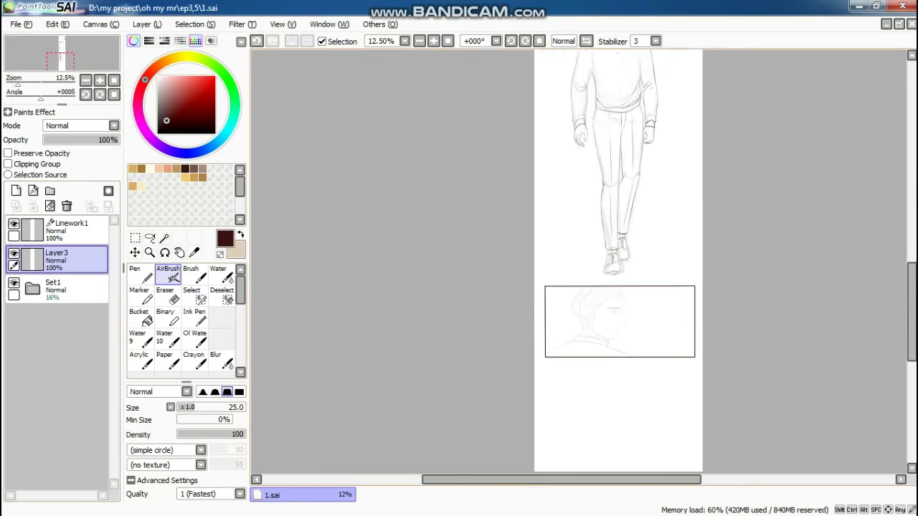
Ink the side-view man's forehead, nose, lips, chin and jawline with brush size 35.
{"action": "scroll", "coordinate": [704, 238], "scroll_direction": "up", "scroll_amount": 6}
{"action": "left_click_drag", "start_coordinate": [690, 149], "coordinate": [706, 225]}
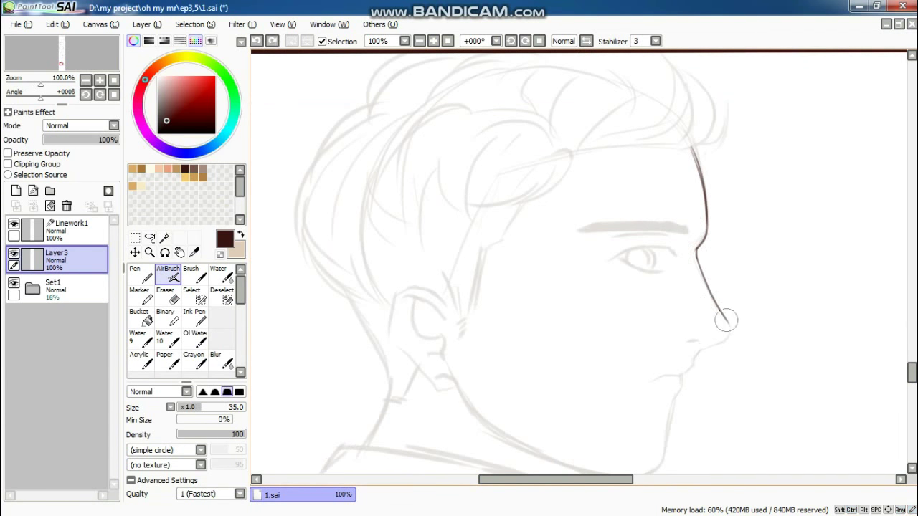
{"action": "scroll", "coordinate": [658, 379], "scroll_direction": "down", "scroll_amount": 3}
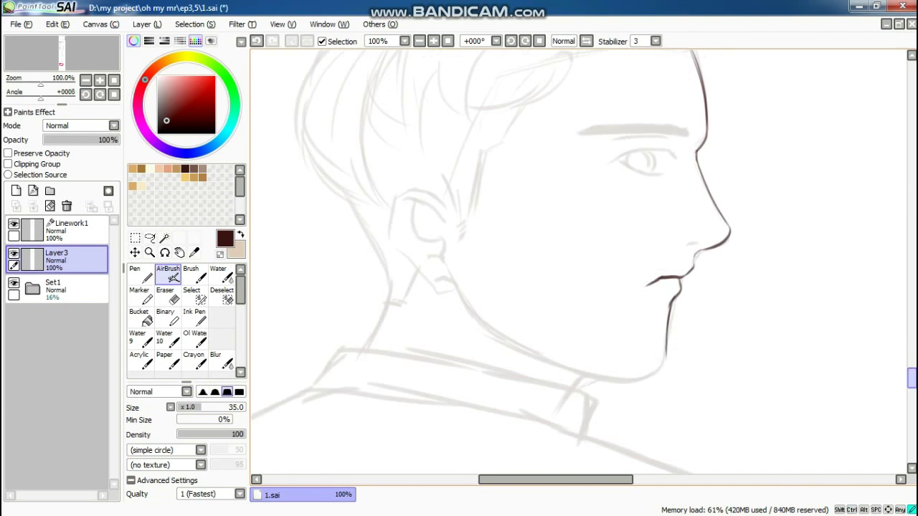
{"action": "key", "text": "h"}
{"action": "mouse_move", "coordinate": [477, 281]}
{"action": "left_mouse_down"}
{"action": "mouse_move", "coordinate": [490, 352]}
{"action": "mouse_move", "coordinate": [706, 272]}
{"action": "left_mouse_up"}
{"action": "key", "text": "h"}
Ink the side-view man's outer ear, earlobe and inner ear folds with brush size 35.
{"action": "left_click_drag", "start_coordinate": [440, 173], "coordinate": [407, 157]}
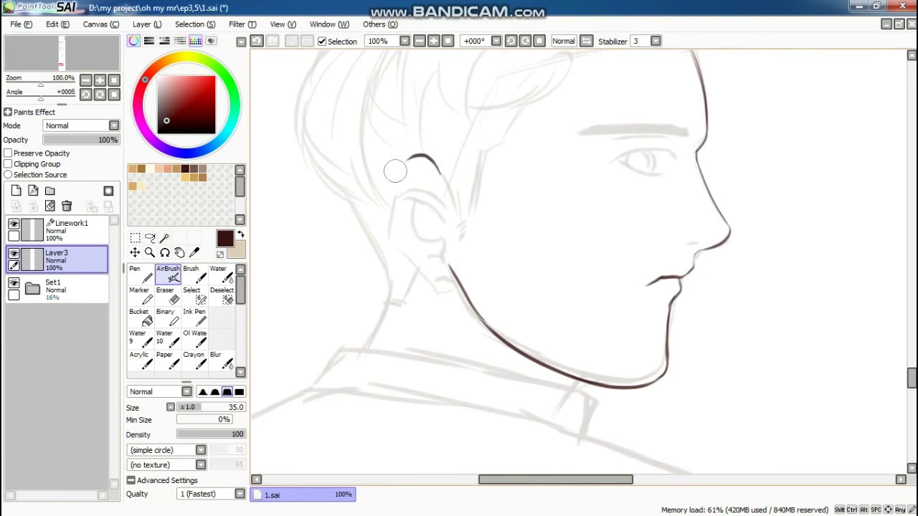
{"action": "left_click_drag", "start_coordinate": [429, 266], "coordinate": [449, 271]}
{"action": "left_click_drag", "start_coordinate": [439, 183], "coordinate": [416, 166]}
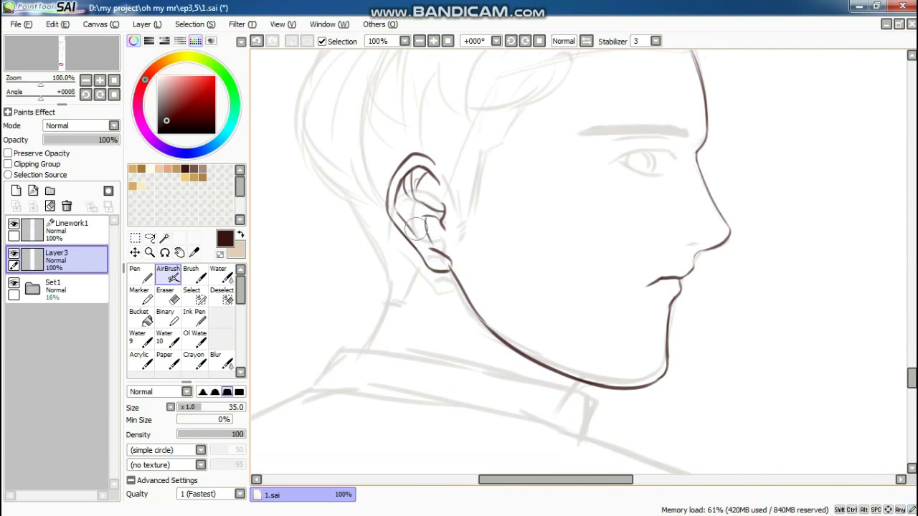
Ink the side-view man's hair locks, sideburn, nape and fringe with brush size 35.
{"action": "scroll", "coordinate": [575, 105], "scroll_direction": "down", "scroll_amount": 1}
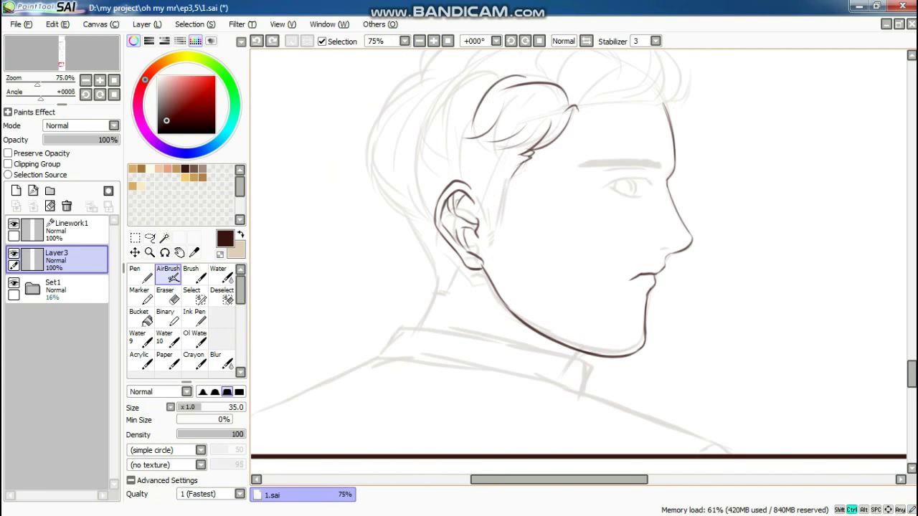
{"action": "scroll", "coordinate": [490, 219], "scroll_direction": "up", "scroll_amount": 2}
{"action": "left_click_drag", "start_coordinate": [495, 129], "coordinate": [404, 142]}
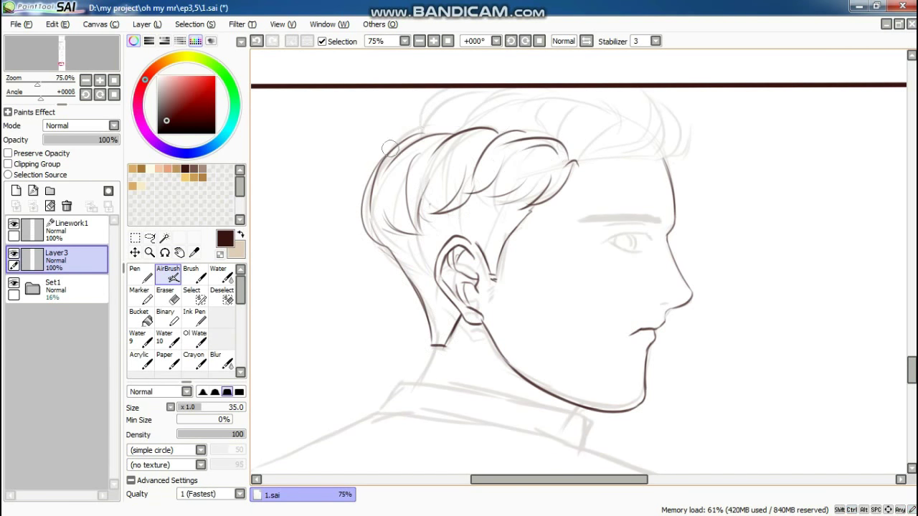
{"action": "left_click_drag", "start_coordinate": [634, 120], "coordinate": [584, 161]}
{"action": "left_click_drag", "start_coordinate": [647, 156], "coordinate": [681, 161]}
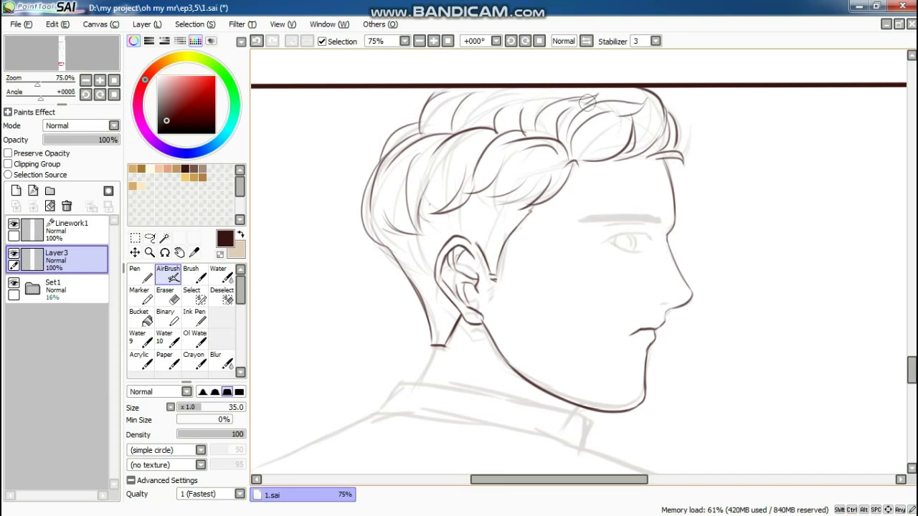
Ink the side-view man's neck, shirt collar and nostril with brush size 35.
{"action": "scroll", "coordinate": [581, 406], "scroll_direction": "down", "scroll_amount": 1}
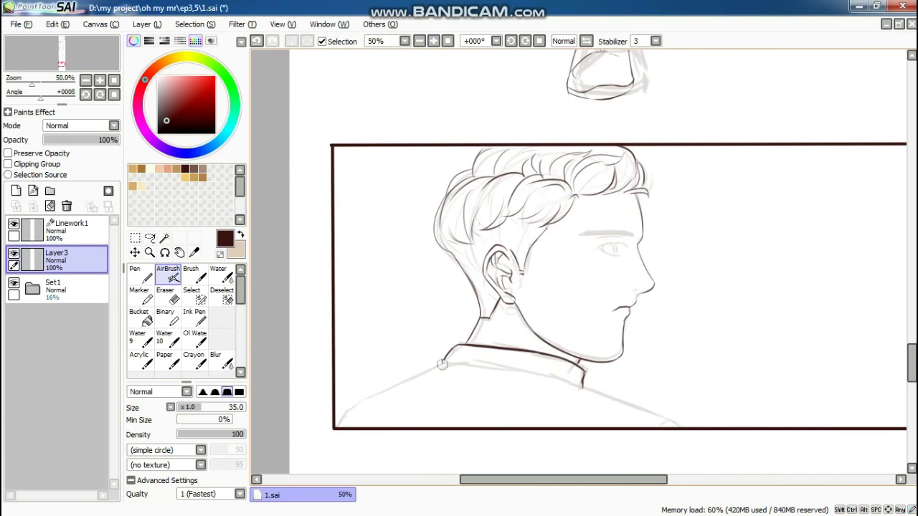
{"action": "scroll", "coordinate": [445, 60], "scroll_direction": "up", "scroll_amount": 3}
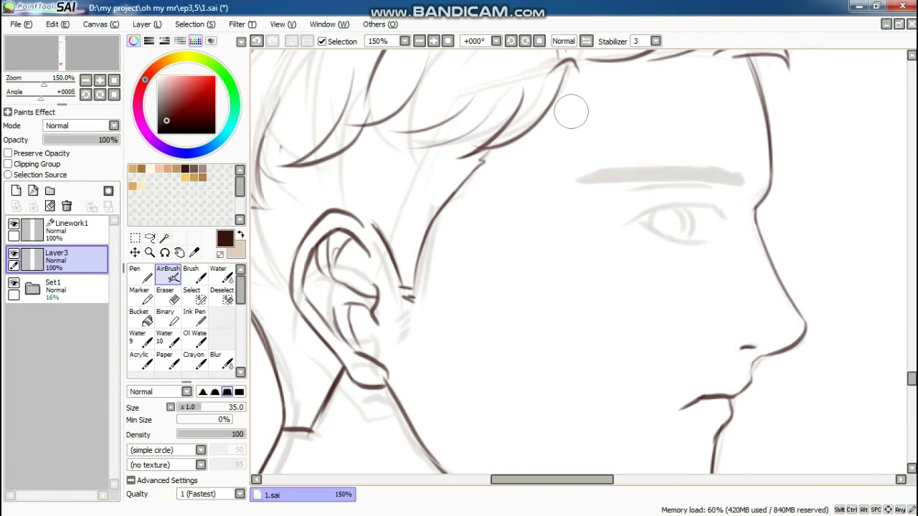
{"action": "scroll", "coordinate": [570, 112], "scroll_direction": "down", "scroll_amount": 3}
Draw two parallel vertical lines through the full height of the first panel on Linework1 with line size 6.4.
{"action": "left_click", "coordinate": [72, 223]}
{"action": "scroll", "coordinate": [406, 72], "scroll_direction": "up", "scroll_amount": 1}
{"action": "left_click_drag", "start_coordinate": [405, 70], "coordinate": [406, 458]}
{"action": "left_click_drag", "start_coordinate": [427, 70], "coordinate": [428, 459]}
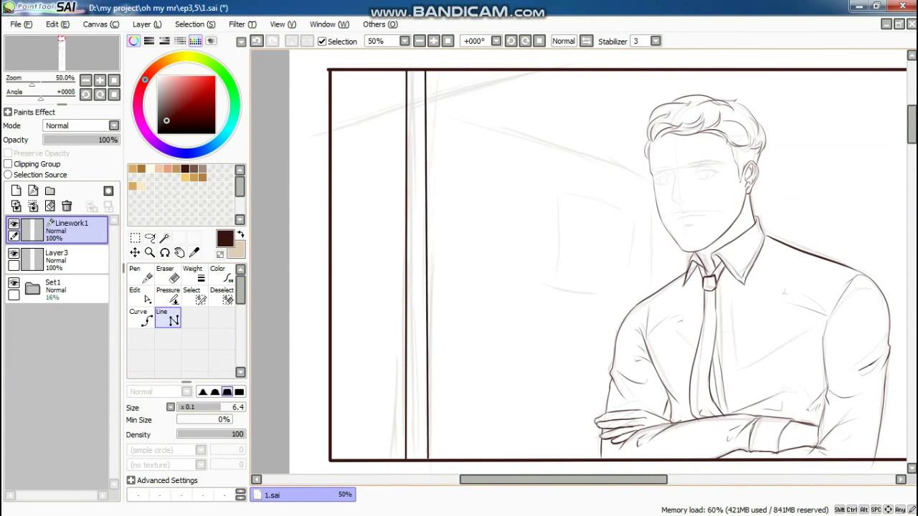
Add a new layer above Layer3 and ink the crossed-arms man's eyebrow on the viewer's left with brush size 16.
{"action": "scroll", "coordinate": [709, 272], "scroll_direction": "up", "scroll_amount": 2}
{"action": "left_click", "coordinate": [56, 253]}
{"action": "left_click", "coordinate": [16, 190]}
{"action": "scroll", "coordinate": [688, 187], "scroll_direction": "up", "scroll_amount": 1}
{"action": "left_click_drag", "start_coordinate": [343, 215], "coordinate": [458, 200]}
{"action": "left_click_drag", "start_coordinate": [343, 233], "coordinate": [466, 223]}
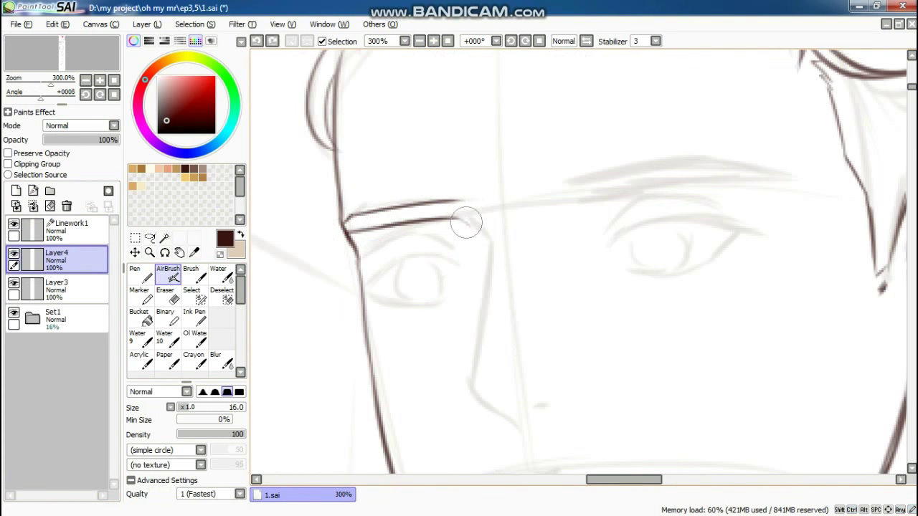
Ink the crossed-arms man's nose bridge, nostril and eyebrow on the viewer's right with brush size 16.
{"action": "scroll", "coordinate": [511, 168], "scroll_direction": "down", "scroll_amount": 1}
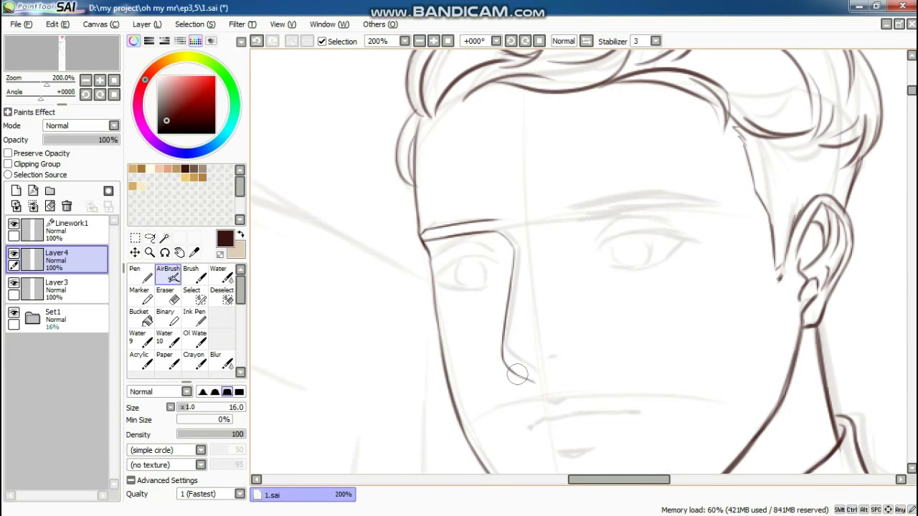
{"action": "left_click_drag", "start_coordinate": [561, 363], "coordinate": [551, 369]}
{"action": "mouse_move", "coordinate": [568, 205]}
{"action": "left_mouse_down"}
{"action": "mouse_move", "coordinate": [736, 202]}
{"action": "mouse_move", "coordinate": [644, 207]}
{"action": "mouse_move", "coordinate": [702, 194]}
{"action": "left_mouse_up"}
Ink the crossed-arms man's mouth line, upper-lip dip and lower-lip shadow with brush size 20.
{"action": "scroll", "coordinate": [688, 203], "scroll_direction": "down", "scroll_amount": 3}
{"action": "scroll", "coordinate": [524, 321], "scroll_direction": "up", "scroll_amount": 4}
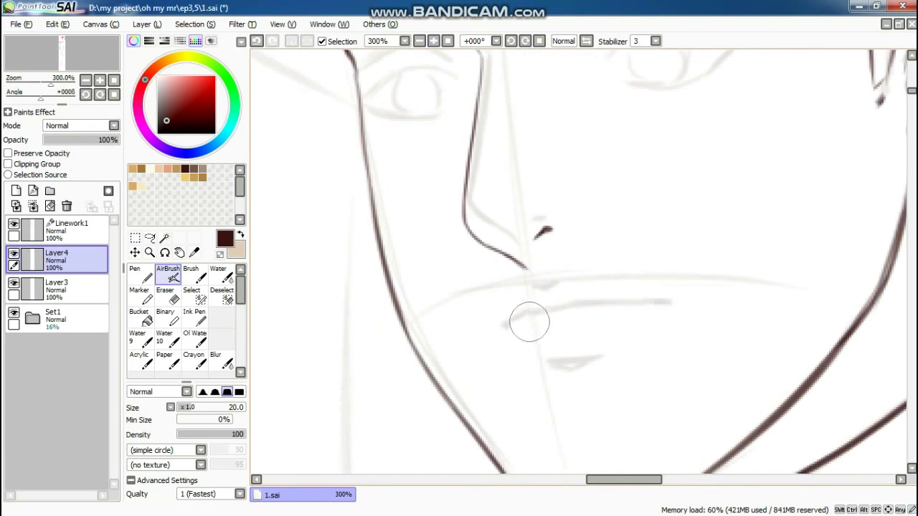
{"action": "left_click_drag", "start_coordinate": [529, 321], "coordinate": [656, 311]}
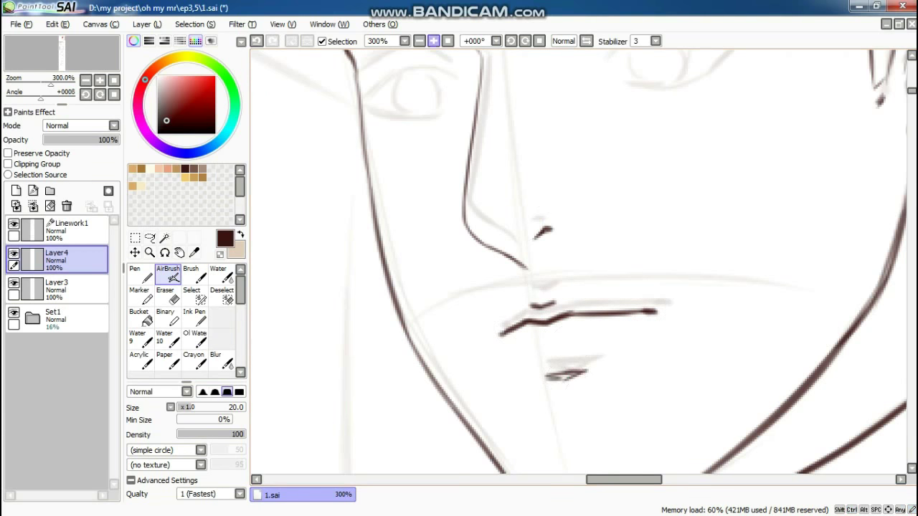
{"action": "scroll", "coordinate": [578, 262], "scroll_direction": "down", "scroll_amount": 4}
Ink the upper lash line and lower lid of the eye on the viewer's right with brush size 16.
{"action": "scroll", "coordinate": [489, 222], "scroll_direction": "up", "scroll_amount": 6}
{"action": "key", "text": "bracketleft"}
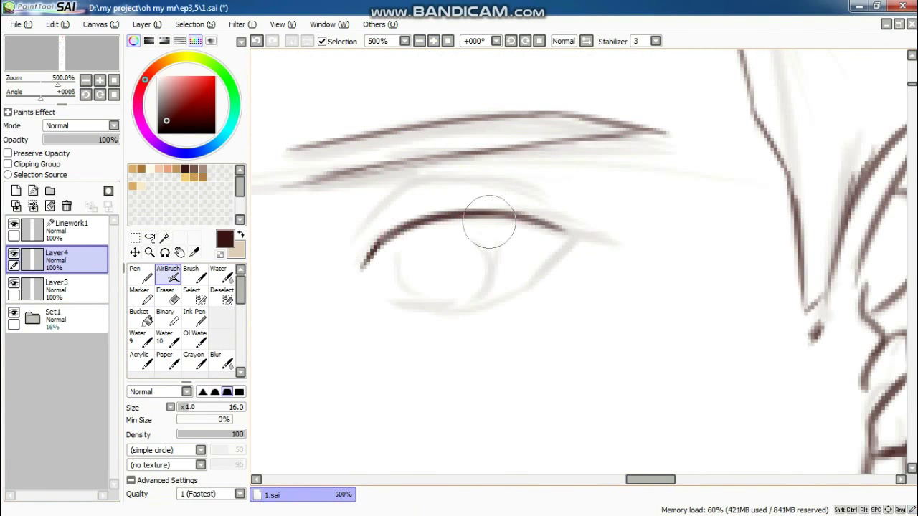
{"action": "left_click_drag", "start_coordinate": [366, 264], "coordinate": [595, 231]}
{"action": "scroll", "coordinate": [563, 221], "scroll_direction": "up", "scroll_amount": 1}
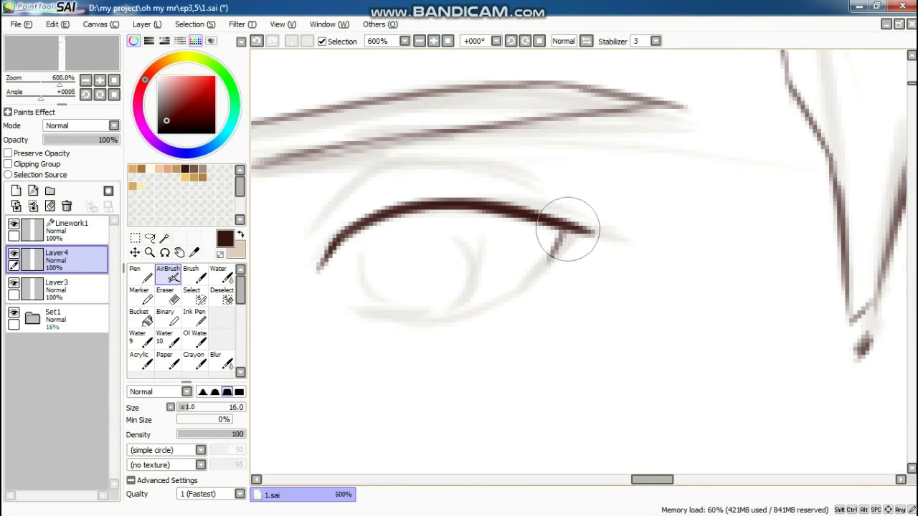
{"action": "left_click_drag", "start_coordinate": [562, 231], "coordinate": [496, 307]}
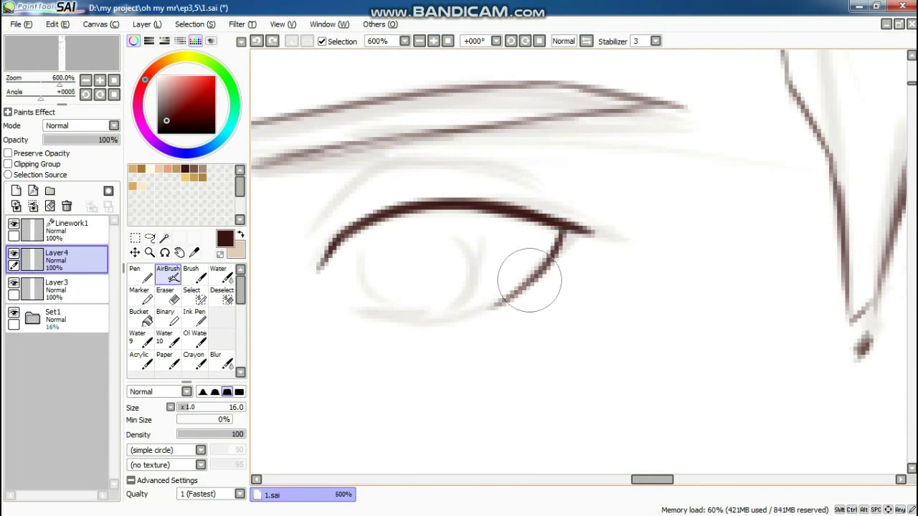
{"action": "left_click_drag", "start_coordinate": [529, 279], "coordinate": [329, 310]}
Ink the eyelid edge and crease above the eye on the viewer's right with brush size 16.
{"action": "scroll", "coordinate": [512, 205], "scroll_direction": "down", "scroll_amount": 1}
{"action": "left_click_drag", "start_coordinate": [358, 236], "coordinate": [517, 194]}
{"action": "scroll", "coordinate": [411, 187], "scroll_direction": "up", "scroll_amount": 1}
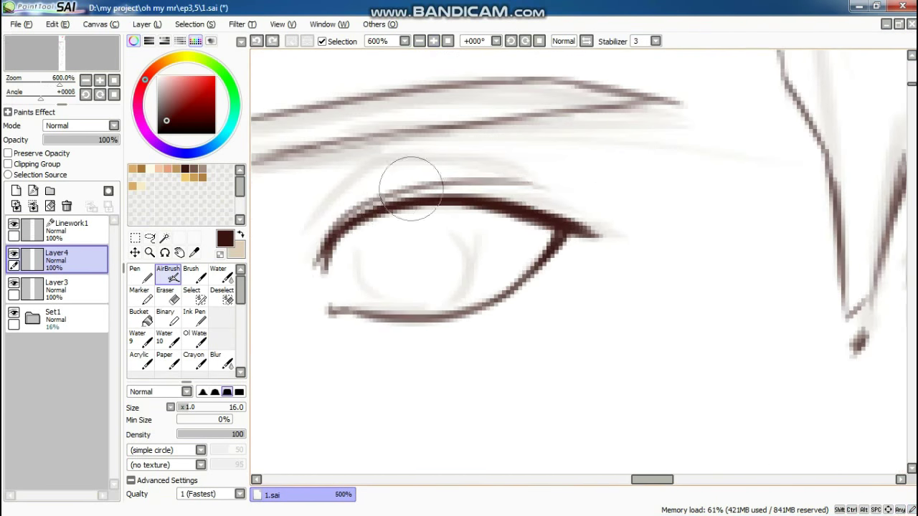
{"action": "left_click_drag", "start_coordinate": [410, 188], "coordinate": [588, 219]}
{"action": "scroll", "coordinate": [588, 219], "scroll_direction": "down", "scroll_amount": 3}
{"action": "scroll", "coordinate": [487, 186], "scroll_direction": "up", "scroll_amount": 3}
{"action": "mouse_move", "coordinate": [538, 182]}
{"action": "left_mouse_down"}
{"action": "mouse_move", "coordinate": [463, 180]}
{"action": "mouse_move", "coordinate": [433, 190]}
{"action": "left_mouse_up"}
{"action": "scroll", "coordinate": [434, 190], "scroll_direction": "down", "scroll_amount": 3}
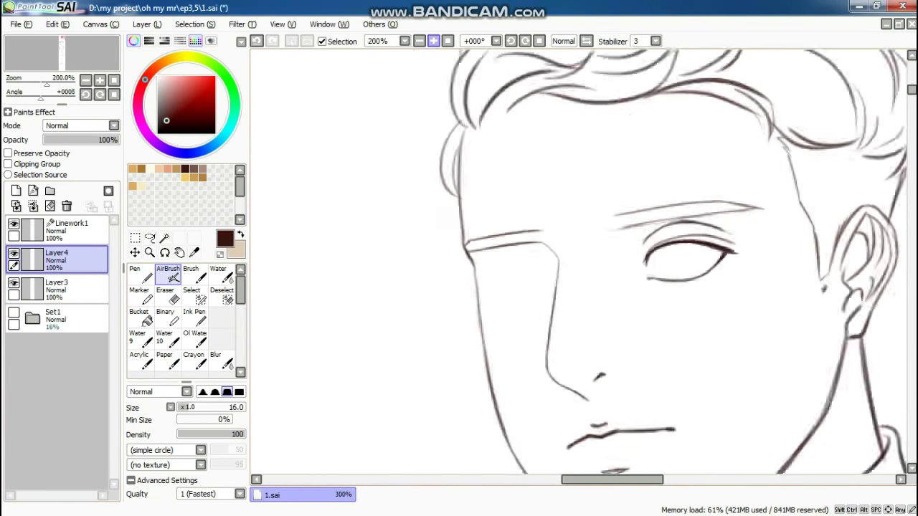
Select the inked eye on the viewer's right and transform it beneath its eyebrow.
{"action": "scroll", "coordinate": [762, 194], "scroll_direction": "up", "scroll_amount": 1}
{"action": "scroll", "coordinate": [573, 258], "scroll_direction": "down", "scroll_amount": 4}
{"action": "scroll", "coordinate": [716, 215], "scroll_direction": "up", "scroll_amount": 4}
{"action": "left_click", "coordinate": [191, 294]}
{"action": "mouse_move", "coordinate": [674, 187]}
{"action": "left_mouse_down"}
{"action": "mouse_move", "coordinate": [774, 216]}
{"action": "mouse_move", "coordinate": [789, 272]}
{"action": "left_mouse_up"}
{"action": "key", "text": "ctrl+t"}
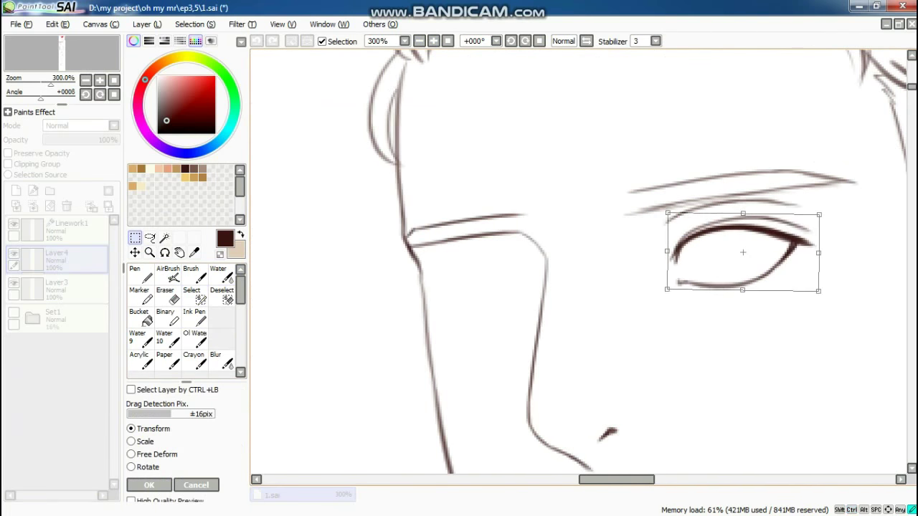
{"action": "key", "text": "Return"}
{"action": "scroll", "coordinate": [743, 252], "scroll_direction": "down", "scroll_amount": 2}
{"action": "scroll", "coordinate": [512, 205], "scroll_direction": "up", "scroll_amount": 2}
Darken the upper lash line and outer corner of that eye in black with brush size 16.
{"action": "left_click", "coordinate": [168, 275]}
{"action": "left_click_drag", "start_coordinate": [512, 205], "coordinate": [614, 246]}
{"action": "scroll", "coordinate": [687, 253], "scroll_direction": "down", "scroll_amount": 1}
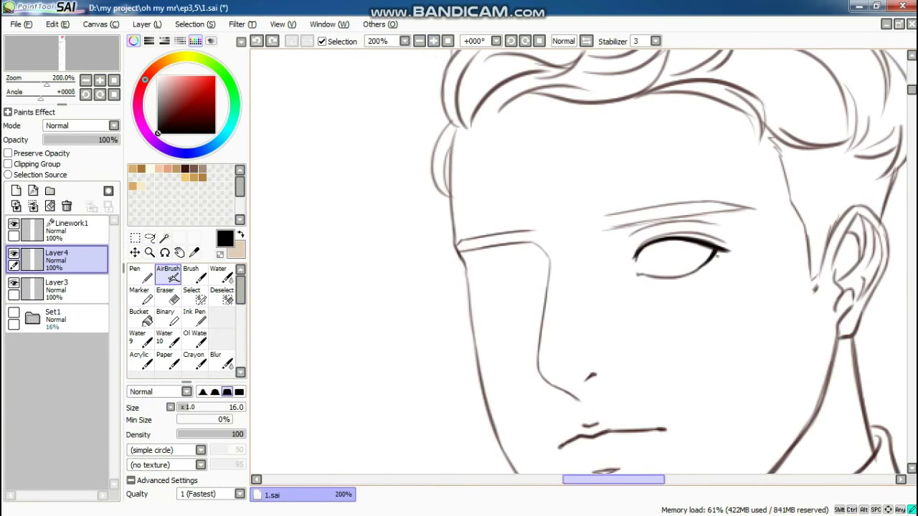
Ink the lids and crease of the eye on the viewer's left and darken its lash line in black.
{"action": "scroll", "coordinate": [687, 254], "scroll_direction": "up", "scroll_amount": 3}
{"action": "mouse_move", "coordinate": [455, 287]}
{"action": "left_mouse_down"}
{"action": "mouse_move", "coordinate": [322, 302]}
{"action": "mouse_move", "coordinate": [371, 274]}
{"action": "mouse_move", "coordinate": [337, 318]}
{"action": "mouse_move", "coordinate": [320, 305]}
{"action": "mouse_move", "coordinate": [447, 282]}
{"action": "mouse_move", "coordinate": [319, 320]}
{"action": "mouse_move", "coordinate": [462, 339]}
{"action": "mouse_move", "coordinate": [464, 304]}
{"action": "mouse_move", "coordinate": [455, 270]}
{"action": "mouse_move", "coordinate": [322, 282]}
{"action": "mouse_move", "coordinate": [297, 305]}
{"action": "mouse_move", "coordinate": [351, 227]}
{"action": "mouse_move", "coordinate": [302, 262]}
{"action": "left_mouse_up"}
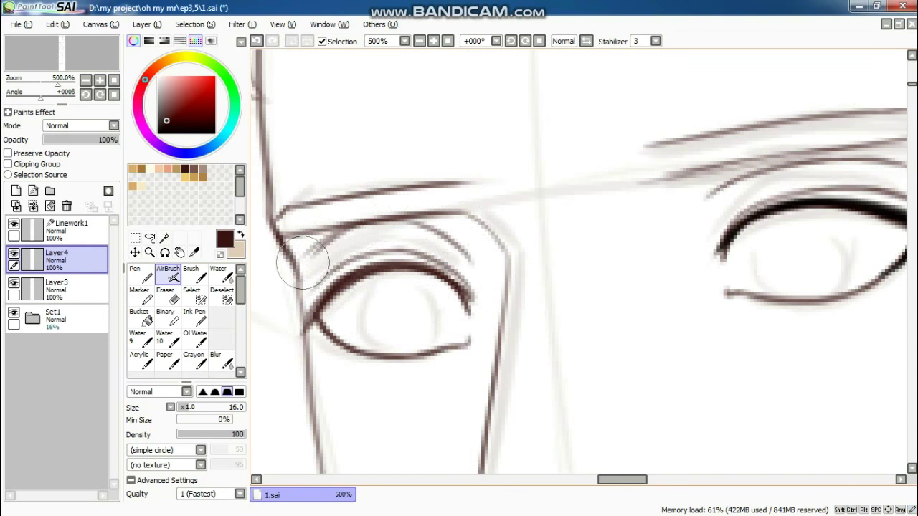
{"action": "scroll", "coordinate": [302, 262], "scroll_direction": "down", "scroll_amount": 1}
{"action": "mouse_move", "coordinate": [509, 298]}
{"action": "left_mouse_down"}
{"action": "mouse_move", "coordinate": [419, 269]}
{"action": "mouse_move", "coordinate": [379, 327]}
{"action": "left_mouse_up"}
{"action": "scroll", "coordinate": [378, 328], "scroll_direction": "down", "scroll_amount": 3}
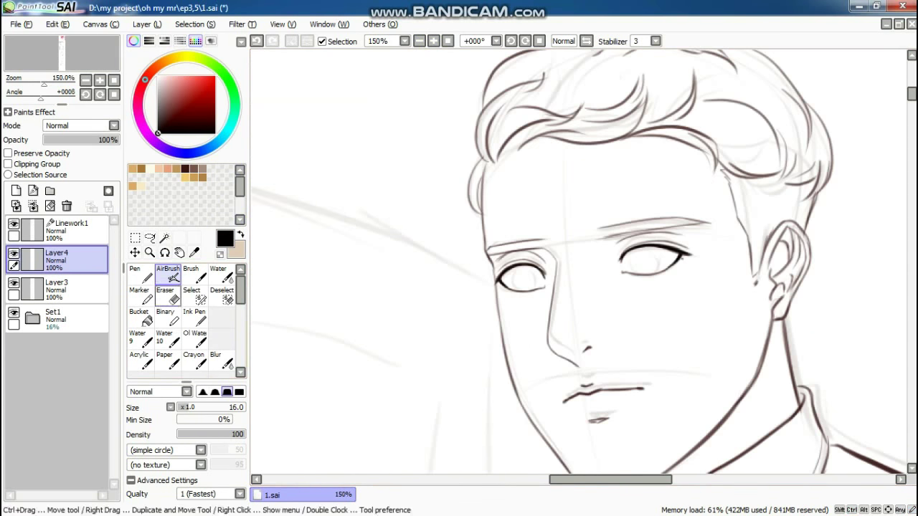
Ink round irises in both of the crossed-arms man's eyes with brush size 16.
{"action": "scroll", "coordinate": [403, 298], "scroll_direction": "up", "scroll_amount": 3}
{"action": "mouse_move", "coordinate": [403, 298]}
{"action": "left_mouse_down"}
{"action": "mouse_move", "coordinate": [459, 276]}
{"action": "mouse_move", "coordinate": [402, 326]}
{"action": "left_mouse_up"}
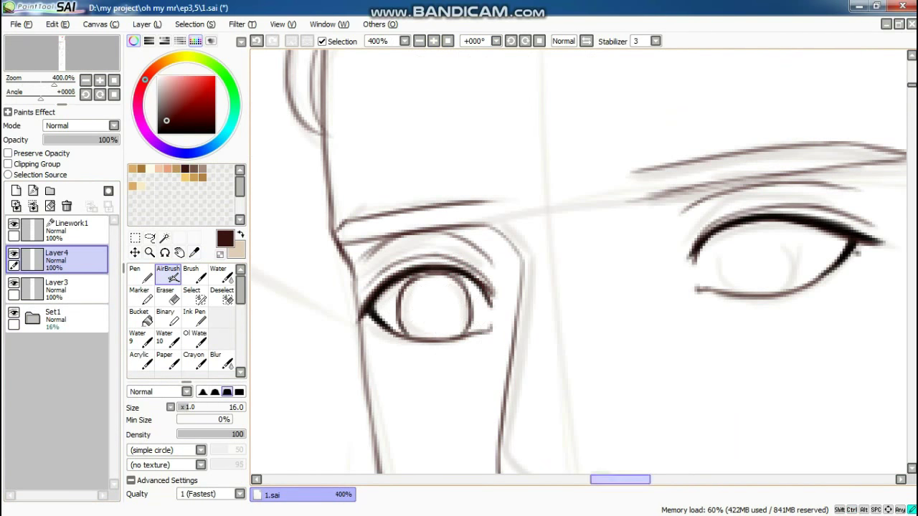
{"action": "left_click_drag", "start_coordinate": [757, 230], "coordinate": [556, 229]}
{"action": "scroll", "coordinate": [592, 283], "scroll_direction": "down", "scroll_amount": 4}
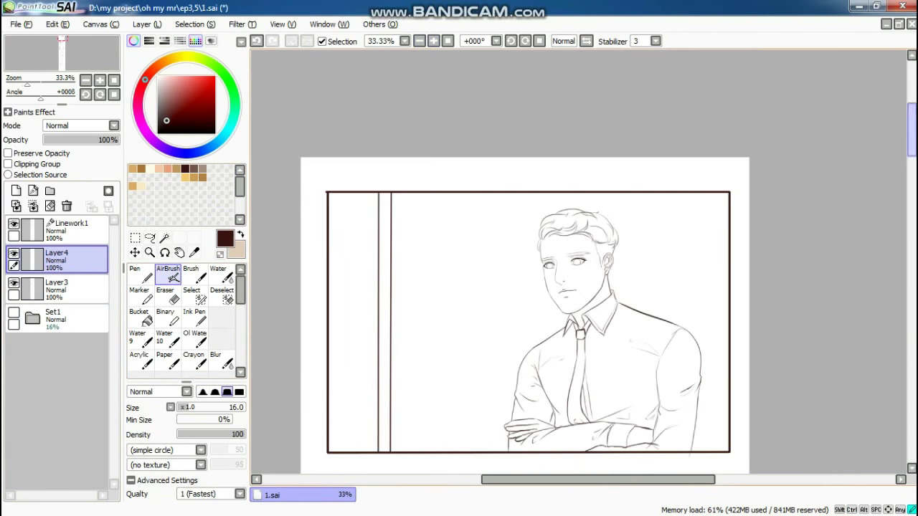
Make Layer3 the active layer and save the comic page.
{"action": "scroll", "coordinate": [452, 195], "scroll_direction": "up", "scroll_amount": 2}
{"action": "left_click", "coordinate": [57, 287]}
{"action": "key", "text": "ctrl+s"}
{"action": "scroll", "coordinate": [452, 196], "scroll_direction": "down", "scroll_amount": 3}
{"action": "mouse_move", "coordinate": [911, 183]}
{"action": "left_mouse_down"}
{"action": "mouse_move", "coordinate": [911, 204]}
{"action": "mouse_move", "coordinate": [911, 183]}
{"action": "left_mouse_up"}
{"action": "scroll", "coordinate": [502, 280], "scroll_direction": "down", "scroll_amount": 3}
{"action": "scroll", "coordinate": [544, 215], "scroll_direction": "up", "scroll_amount": 3}
Ink both eyebrows and the nose line of the man wearing a tie on Layer4 with brush size 25.
{"action": "left_click", "coordinate": [57, 258]}
{"action": "left_click_drag", "start_coordinate": [409, 104], "coordinate": [492, 123]}
{"action": "left_click_drag", "start_coordinate": [617, 130], "coordinate": [821, 125]}
{"action": "scroll", "coordinate": [645, 143], "scroll_direction": "down", "scroll_amount": 2}
{"action": "scroll", "coordinate": [645, 144], "scroll_direction": "up", "scroll_amount": 2}
{"action": "mouse_move", "coordinate": [513, 123]}
{"action": "left_mouse_down"}
{"action": "mouse_move", "coordinate": [532, 174]}
{"action": "mouse_move", "coordinate": [503, 283]}
{"action": "left_mouse_up"}
{"action": "key", "text": "ctrl+z"}
{"action": "mouse_move", "coordinate": [529, 180]}
{"action": "left_mouse_down"}
{"action": "mouse_move", "coordinate": [496, 295]}
{"action": "mouse_move", "coordinate": [539, 347]}
{"action": "left_mouse_up"}
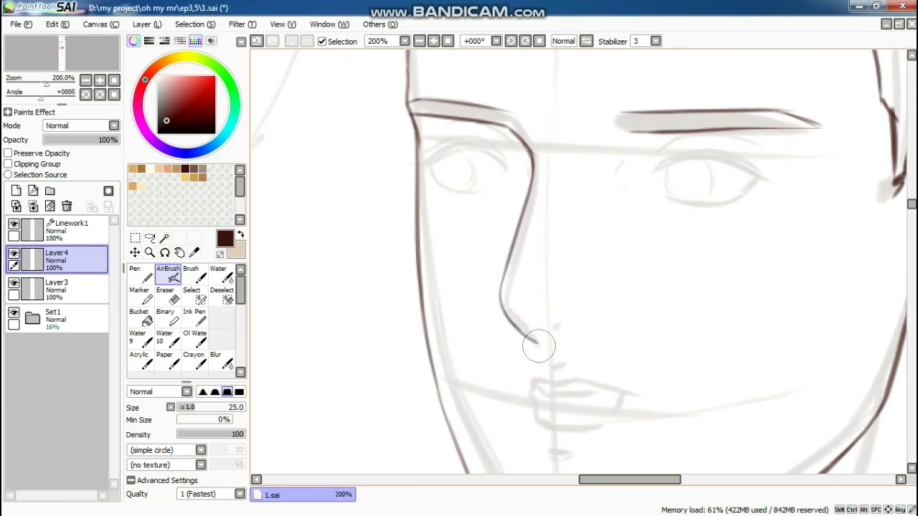
Ink the tie-wearing man's nostril, open mouth and lower-lip shadow with brush size 25.
{"action": "scroll", "coordinate": [545, 215], "scroll_direction": "down", "scroll_amount": 3}
{"action": "scroll", "coordinate": [544, 231], "scroll_direction": "up", "scroll_amount": 3}
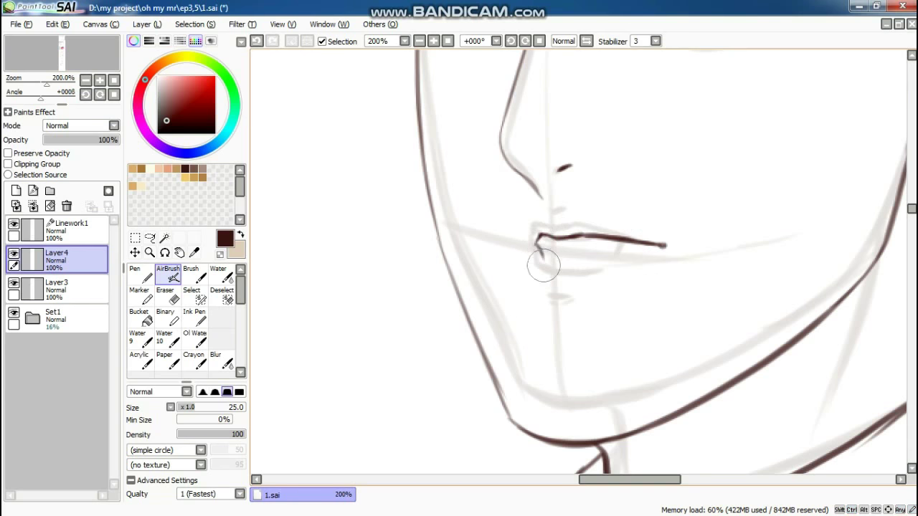
{"action": "scroll", "coordinate": [599, 315], "scroll_direction": "down", "scroll_amount": 2}
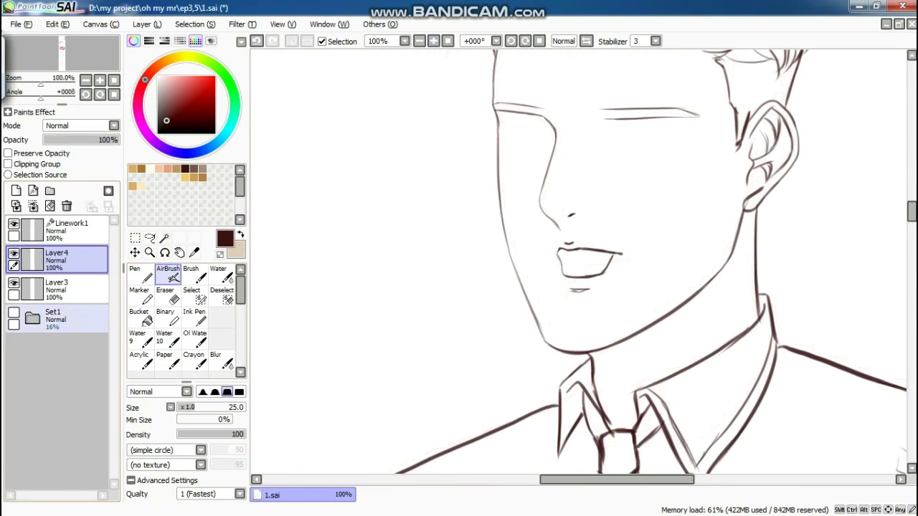
Select the tie-wearing man's inked nose and transform it to adjust its placement above the mouth.
{"action": "left_click", "coordinate": [191, 294]}
{"action": "left_click_drag", "start_coordinate": [563, 215], "coordinate": [563, 152]}
{"action": "key", "text": "ctrl+t"}
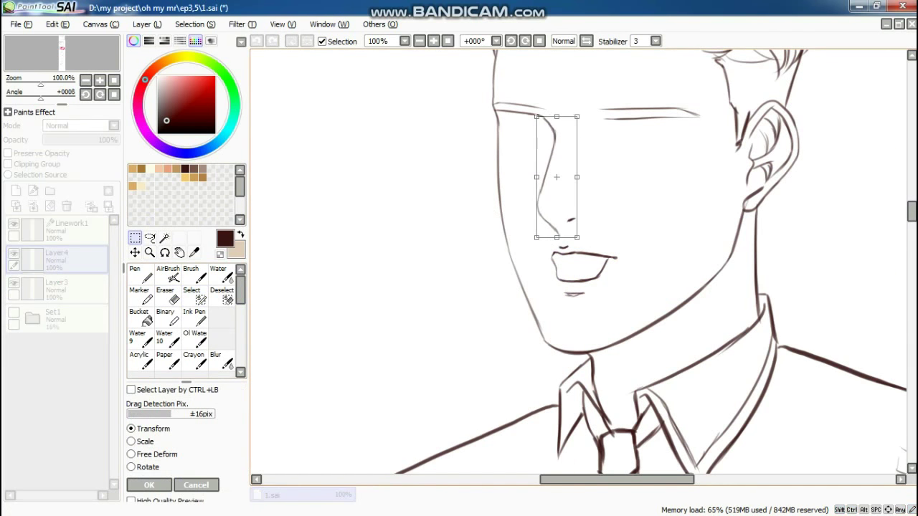
{"action": "key", "text": "Return"}
Ink the teeth edge and tongue contour inside the tie-wearing man's open mouth with brush size 25.
{"action": "scroll", "coordinate": [573, 267], "scroll_direction": "up", "scroll_amount": 3}
{"action": "key", "text": "v"}
{"action": "mouse_move", "coordinate": [505, 238]}
{"action": "left_mouse_down"}
{"action": "mouse_move", "coordinate": [546, 289]}
{"action": "mouse_move", "coordinate": [617, 302]}
{"action": "left_mouse_up"}
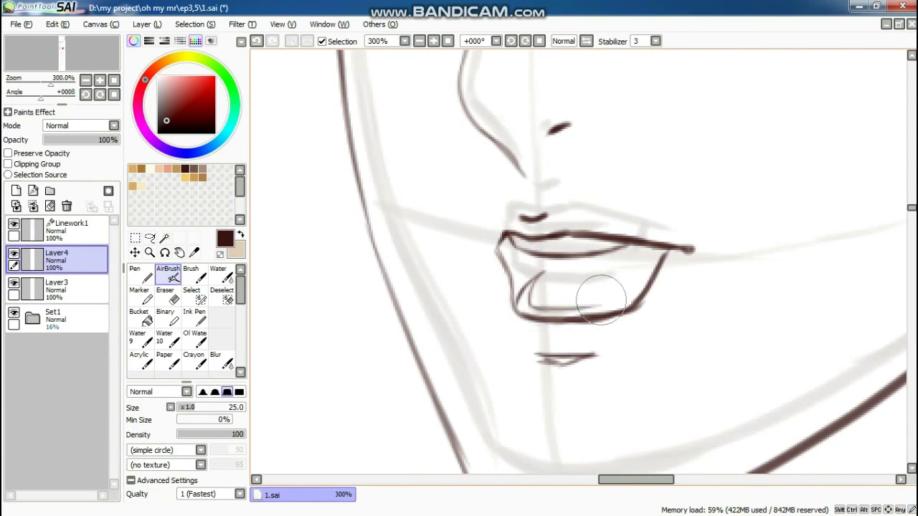
{"action": "scroll", "coordinate": [597, 258], "scroll_direction": "down", "scroll_amount": 3}
Ink the tie-wearing man's eye on the viewer's right, with its lash line, lower lid and crease, at brush size 25.
{"action": "scroll", "coordinate": [596, 258], "scroll_direction": "up", "scroll_amount": 2}
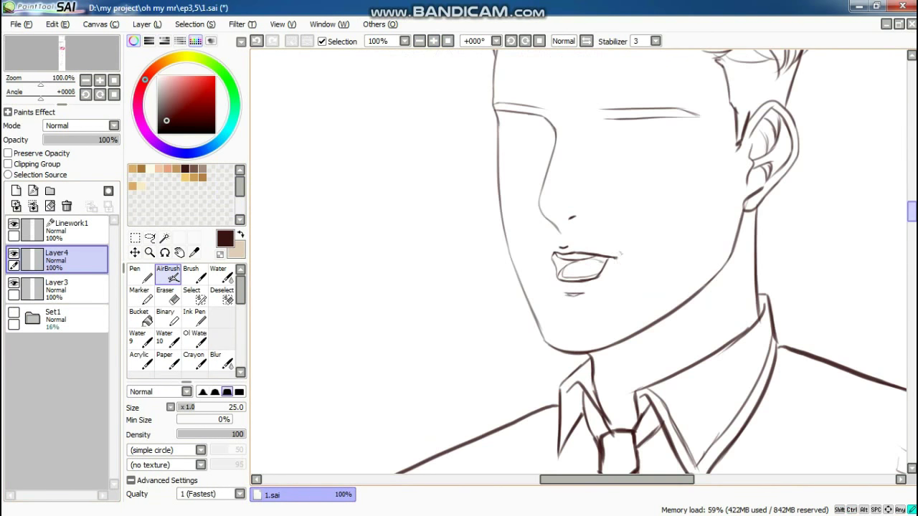
{"action": "scroll", "coordinate": [574, 258], "scroll_direction": "up", "scroll_amount": 2}
{"action": "left_click_drag", "start_coordinate": [390, 180], "coordinate": [629, 199]}
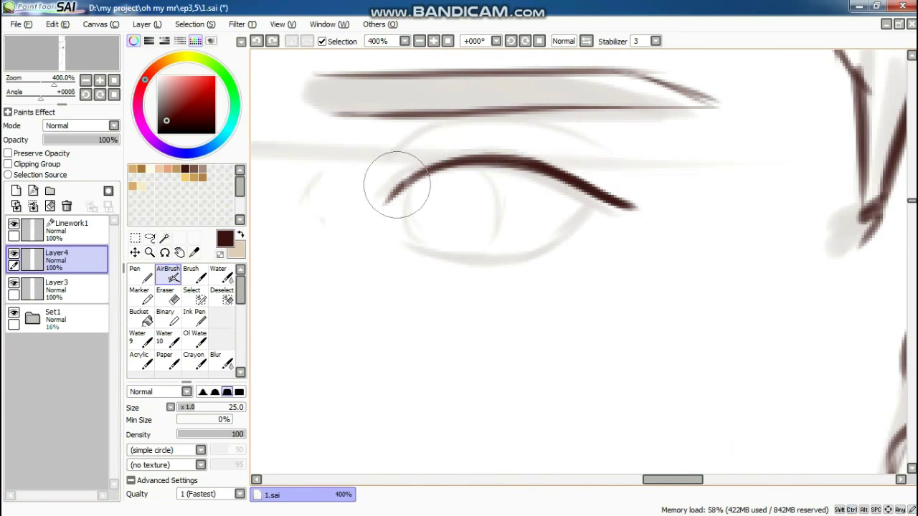
{"action": "mouse_move", "coordinate": [395, 180]}
{"action": "left_mouse_down"}
{"action": "mouse_move", "coordinate": [587, 166]}
{"action": "mouse_move", "coordinate": [575, 238]}
{"action": "mouse_move", "coordinate": [593, 223]}
{"action": "mouse_move", "coordinate": [544, 258]}
{"action": "mouse_move", "coordinate": [480, 266]}
{"action": "mouse_move", "coordinate": [391, 247]}
{"action": "mouse_move", "coordinate": [602, 202]}
{"action": "left_mouse_up"}
{"action": "scroll", "coordinate": [443, 140], "scroll_direction": "down", "scroll_amount": 3}
{"action": "scroll", "coordinate": [501, 258], "scroll_direction": "down", "scroll_amount": 2}
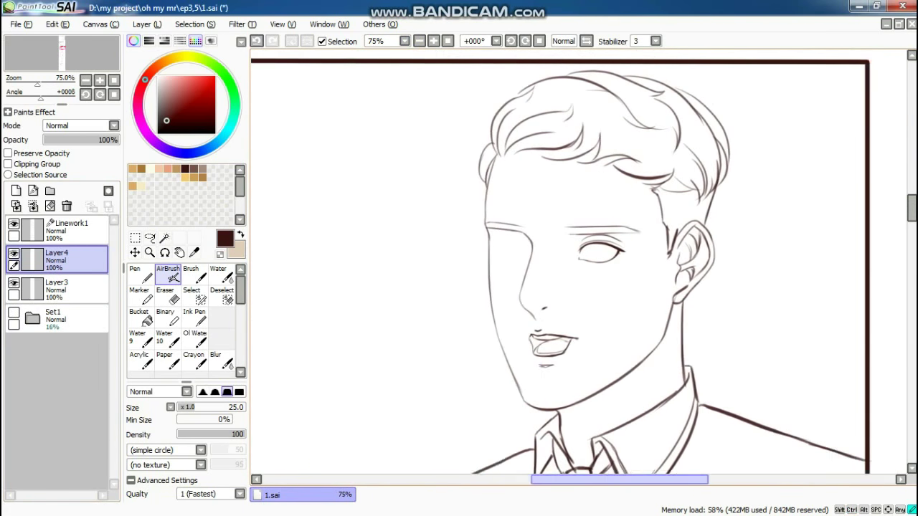
Select the tie-wearing man's inked eye on the viewer's right and transform it to adjust its placement below the eyebrow.
{"action": "scroll", "coordinate": [502, 258], "scroll_direction": "up", "scroll_amount": 1}
{"action": "left_click", "coordinate": [190, 290]}
{"action": "left_click_drag", "start_coordinate": [655, 237], "coordinate": [724, 262]}
{"action": "key", "text": "ctrl+t"}
{"action": "key", "text": "Return"}
{"action": "scroll", "coordinate": [577, 258], "scroll_direction": "up", "scroll_amount": 1}
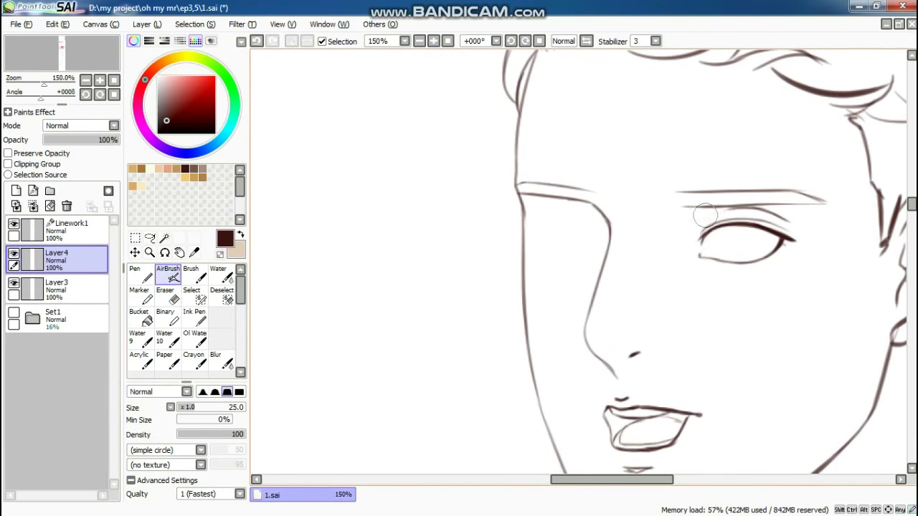
Ink the tie-wearing man's eye on the viewer's left, with lash line, lower lid and crease, at brush size 25.
{"action": "scroll", "coordinate": [578, 258], "scroll_direction": "down", "scroll_amount": 3}
{"action": "scroll", "coordinate": [578, 258], "scroll_direction": "up", "scroll_amount": 2}
{"action": "scroll", "coordinate": [582, 169], "scroll_direction": "up", "scroll_amount": 1}
{"action": "scroll", "coordinate": [582, 169], "scroll_direction": "down", "scroll_amount": 2}
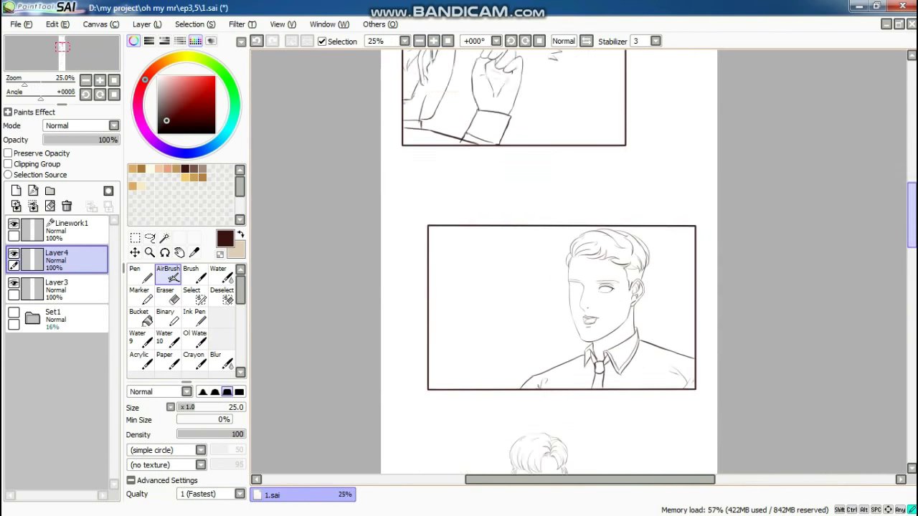
{"action": "scroll", "coordinate": [566, 140], "scroll_direction": "up", "scroll_amount": 3}
{"action": "scroll", "coordinate": [625, 447], "scroll_direction": "up", "scroll_amount": 2}
{"action": "scroll", "coordinate": [519, 254], "scroll_direction": "down", "scroll_amount": 1}
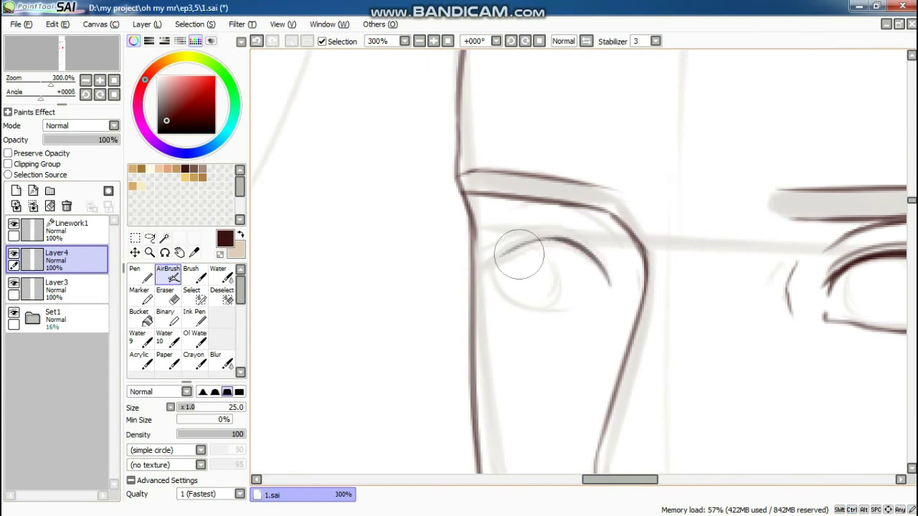
{"action": "left_click_drag", "start_coordinate": [560, 317], "coordinate": [606, 316]}
{"action": "scroll", "coordinate": [549, 210], "scroll_direction": "up", "scroll_amount": 1}
{"action": "left_click_drag", "start_coordinate": [659, 247], "coordinate": [512, 188]}
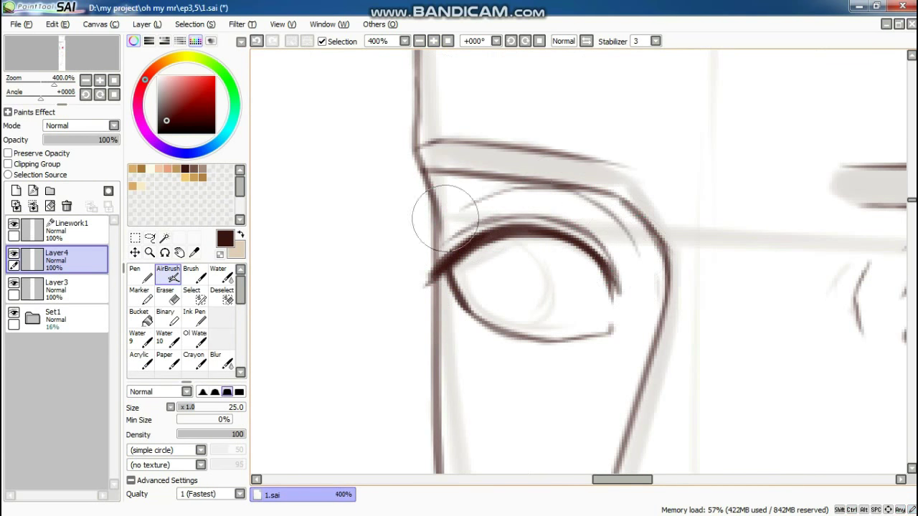
Darken the lash lines and outer corners of both of the tie-wearing man's eyes in black at brush size 25.
{"action": "scroll", "coordinate": [513, 189], "scroll_direction": "down", "scroll_amount": 3}
{"action": "scroll", "coordinate": [466, 273], "scroll_direction": "up", "scroll_amount": 3}
{"action": "left_click", "coordinate": [158, 132]}
{"action": "mouse_move", "coordinate": [602, 236]}
{"action": "left_mouse_down"}
{"action": "mouse_move", "coordinate": [451, 286]}
{"action": "mouse_move", "coordinate": [521, 256]}
{"action": "left_mouse_up"}
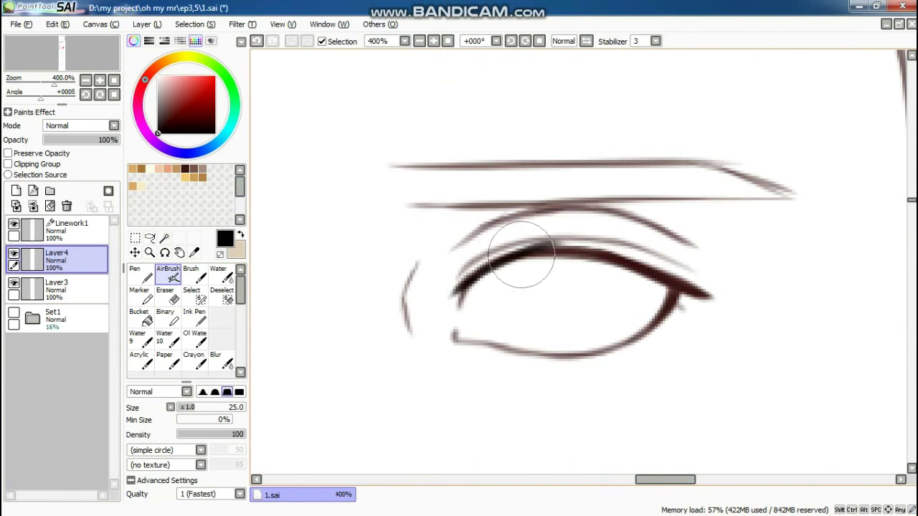
{"action": "left_click_drag", "start_coordinate": [688, 286], "coordinate": [638, 318]}
{"action": "scroll", "coordinate": [639, 318], "scroll_direction": "down", "scroll_amount": 2}
Show the sketch group and ink the iris contours in both of the tie-wearing man's eyes in dark brown at brush size 14.
{"action": "left_click", "coordinate": [14, 313]}
{"action": "scroll", "coordinate": [466, 271], "scroll_direction": "up", "scroll_amount": 3}
{"action": "key", "text": "bracketleft"}
{"action": "key", "text": "bracketleft"}
{"action": "key", "text": "bracketleft"}
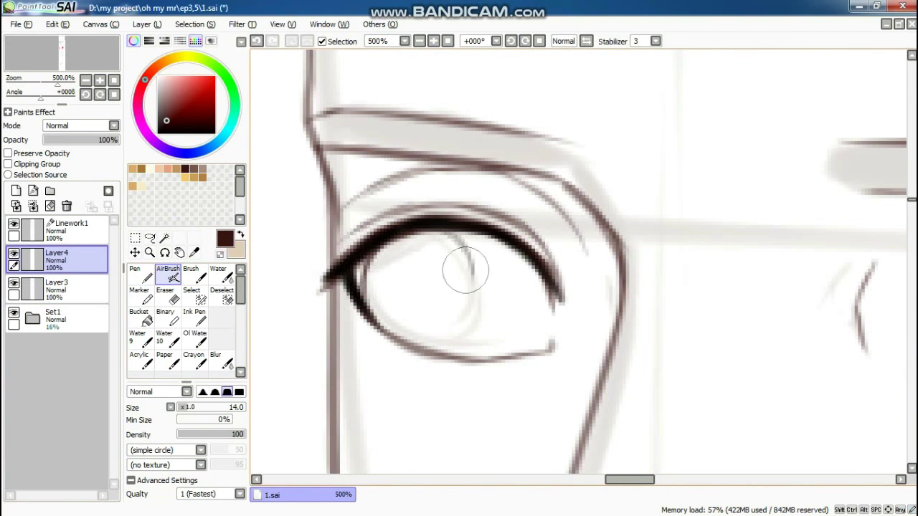
{"action": "scroll", "coordinate": [399, 328], "scroll_direction": "down", "scroll_amount": 4}
{"action": "scroll", "coordinate": [600, 263], "scroll_direction": "up", "scroll_amount": 3}
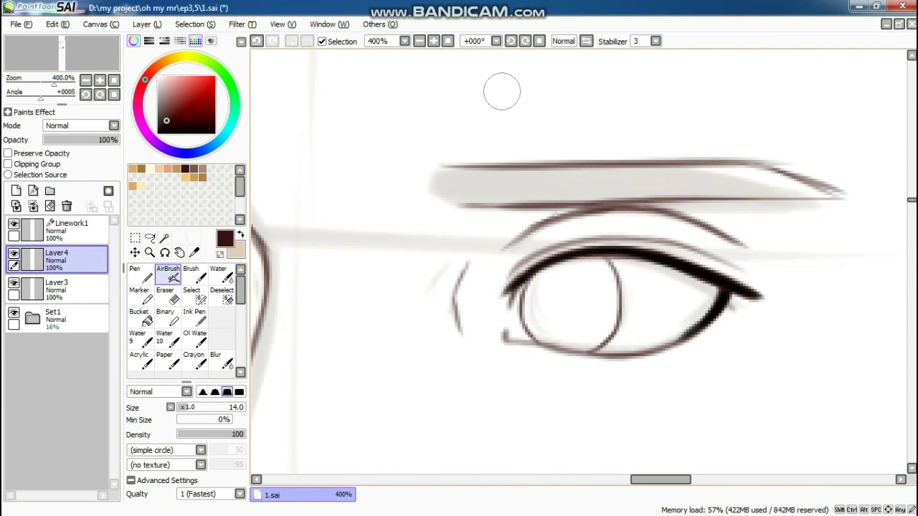
Ink the outlines of both eyebrows on the front-facing man with the high-collared top at brush size 14.
{"action": "scroll", "coordinate": [502, 91], "scroll_direction": "down", "scroll_amount": 6}
{"action": "left_click_drag", "start_coordinate": [574, 301], "coordinate": [573, 169]}
{"action": "scroll", "coordinate": [544, 251], "scroll_direction": "up", "scroll_amount": 4}
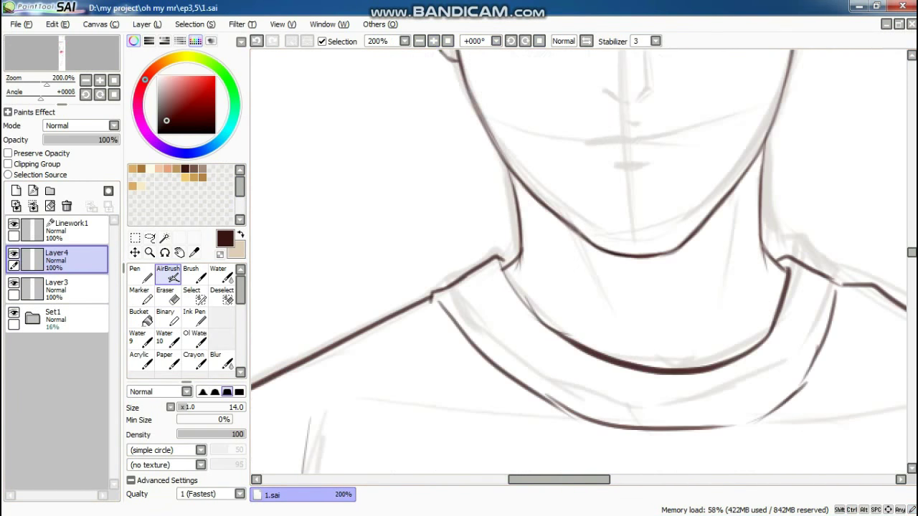
{"action": "scroll", "coordinate": [511, 246], "scroll_direction": "down", "scroll_amount": 3}
{"action": "scroll", "coordinate": [512, 246], "scroll_direction": "up", "scroll_amount": 3}
{"action": "left_click_drag", "start_coordinate": [512, 246], "coordinate": [717, 233]}
{"action": "left_click_drag", "start_coordinate": [581, 247], "coordinate": [717, 231]}
{"action": "scroll", "coordinate": [545, 247], "scroll_direction": "down", "scroll_amount": 1}
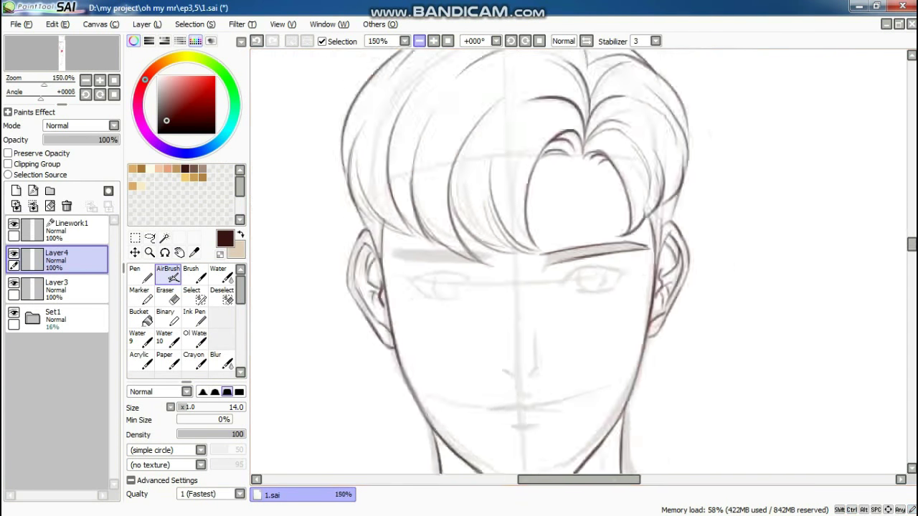
{"action": "scroll", "coordinate": [450, 245], "scroll_direction": "up", "scroll_amount": 2}
{"action": "left_click_drag", "start_coordinate": [365, 243], "coordinate": [382, 265]}
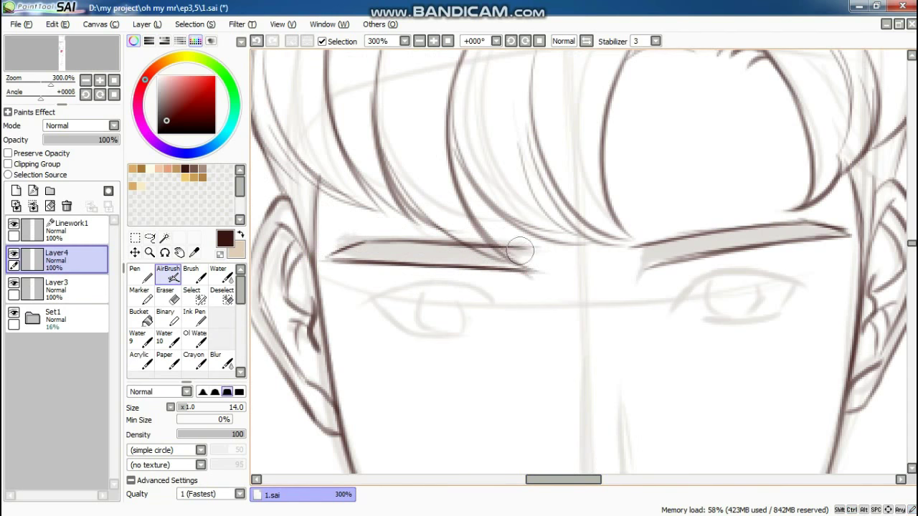
Hide the sketch group, select both of the front-facing man's inked eyebrows and transform them to adjust their placement.
{"action": "scroll", "coordinate": [534, 249], "scroll_direction": "down", "scroll_amount": 1}
{"action": "left_click", "coordinate": [13, 312]}
{"action": "left_click", "coordinate": [191, 294]}
{"action": "left_click_drag", "start_coordinate": [615, 233], "coordinate": [706, 267]}
{"action": "left_click_drag", "start_coordinate": [409, 243], "coordinate": [557, 271]}
{"action": "key", "text": "ctrl+t"}
{"action": "key", "text": "Return"}
Show the sketch group again and ink the front-facing man's nose with the AirBrush at size 14.
{"action": "left_click", "coordinate": [14, 312]}
{"action": "left_click", "coordinate": [168, 272]}
{"action": "scroll", "coordinate": [637, 283], "scroll_direction": "up", "scroll_amount": 1}
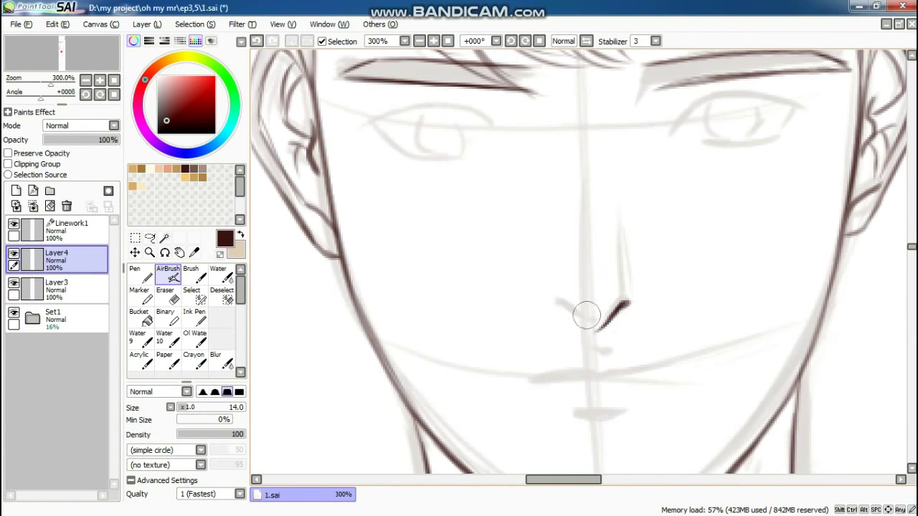
{"action": "scroll", "coordinate": [615, 308], "scroll_direction": "down", "scroll_amount": 3}
Ink the front-facing man's eye on the viewer's right, with its lash line, lower lid and crease, at brush size 14.
{"action": "scroll", "coordinate": [420, 205], "scroll_direction": "up", "scroll_amount": 5}
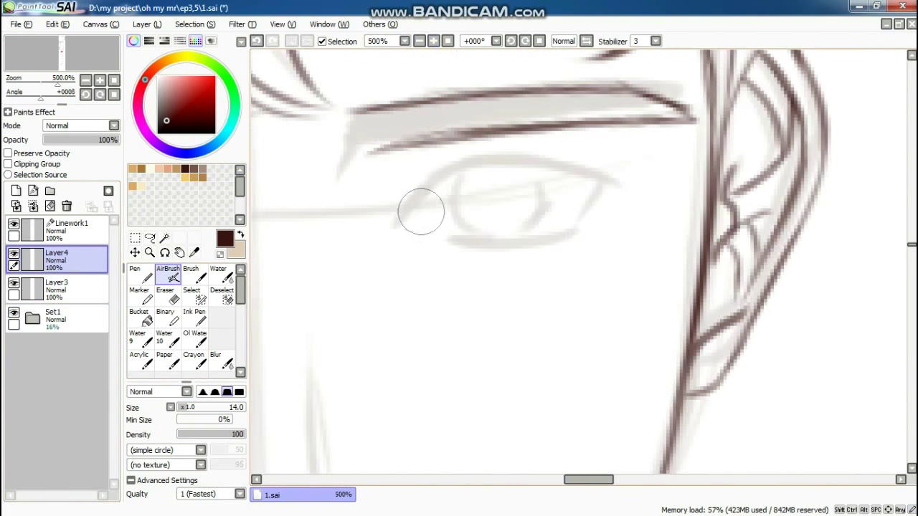
{"action": "mouse_move", "coordinate": [405, 215]}
{"action": "left_mouse_down"}
{"action": "mouse_move", "coordinate": [620, 190]}
{"action": "mouse_move", "coordinate": [423, 252]}
{"action": "left_mouse_up"}
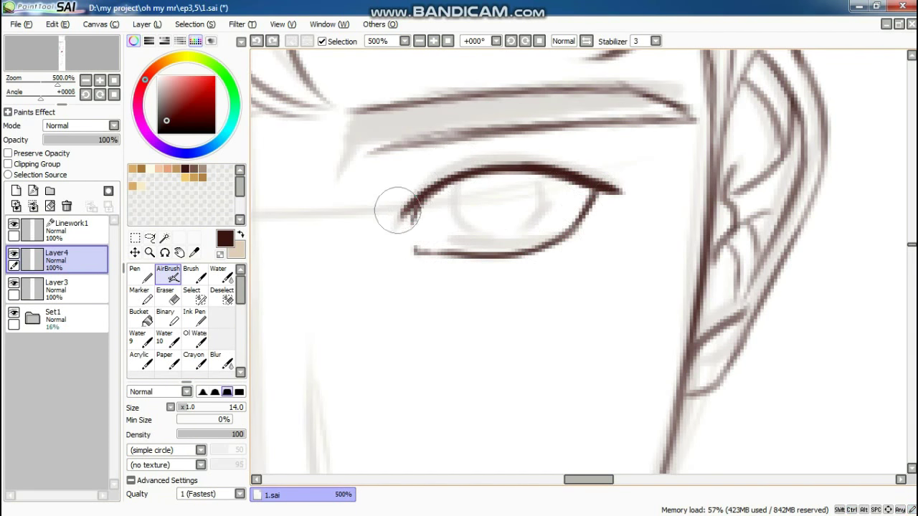
{"action": "key", "text": "ctrl+z"}
{"action": "mouse_move", "coordinate": [396, 210]}
{"action": "left_mouse_down"}
{"action": "mouse_move", "coordinate": [579, 165]}
{"action": "mouse_move", "coordinate": [596, 151]}
{"action": "mouse_move", "coordinate": [534, 251]}
{"action": "mouse_move", "coordinate": [595, 258]}
{"action": "left_mouse_up"}
{"action": "left_click", "coordinate": [14, 305]}
{"action": "scroll", "coordinate": [596, 152], "scroll_direction": "down", "scroll_amount": 3}
{"action": "scroll", "coordinate": [590, 179], "scroll_direction": "up", "scroll_amount": 4}
{"action": "key", "text": "ctrl+z"}
{"action": "scroll", "coordinate": [566, 215], "scroll_direction": "down", "scroll_amount": 4}
Select the front-facing man's inked eye and place a mirrored copy on a new layer as his other eye.
{"action": "left_click", "coordinate": [192, 293]}
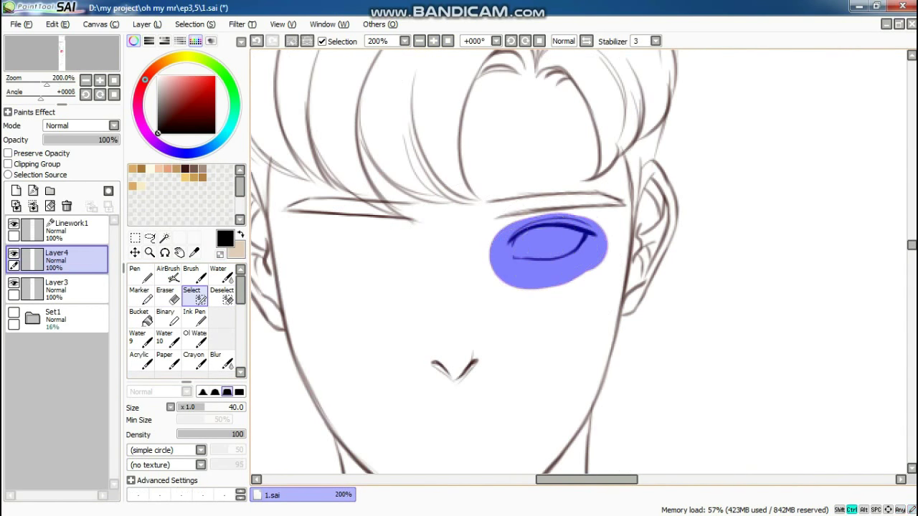
{"action": "key", "text": "ctrl+shift+n"}
{"action": "scroll", "coordinate": [566, 259], "scroll_direction": "down", "scroll_amount": 3}
{"action": "scroll", "coordinate": [567, 258], "scroll_direction": "up", "scroll_amount": 3}
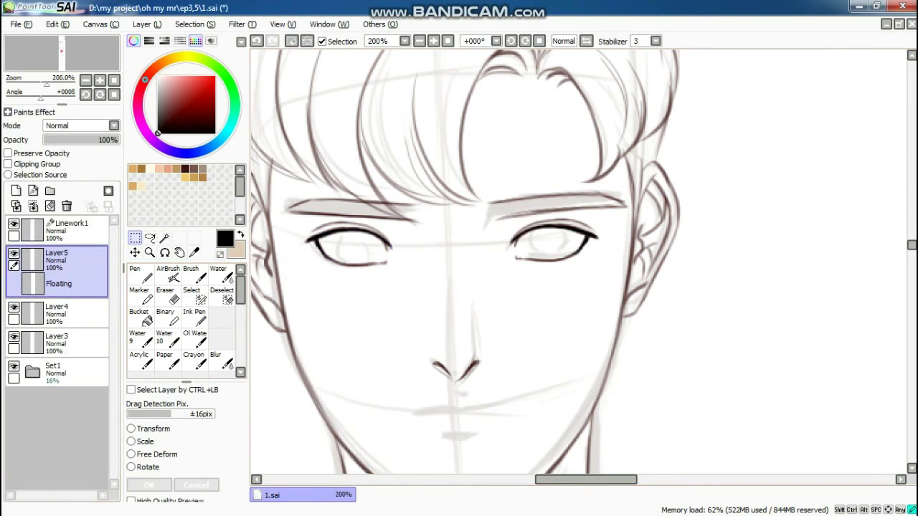
{"action": "key", "text": "Return"}
Add further facial line art to the front-facing man on Layer4 with the AirBrush.
{"action": "left_click", "coordinate": [168, 272]}
{"action": "scroll", "coordinate": [574, 344], "scroll_direction": "up", "scroll_amount": 1}
{"action": "left_click", "coordinate": [65, 287]}
{"action": "left_click_drag", "start_coordinate": [556, 347], "coordinate": [594, 344]}
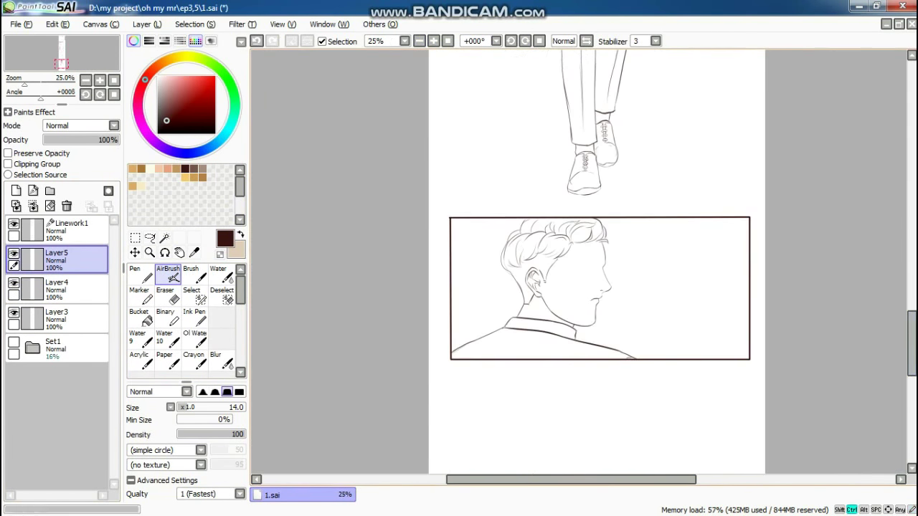
Ink the profile man's eyebrow and eye on Layer4 and darken the lash line in black at brush size 25.
{"action": "left_click", "coordinate": [57, 287]}
{"action": "left_click_drag", "start_coordinate": [423, 259], "coordinate": [595, 259]}
{"action": "left_click_drag", "start_coordinate": [530, 273], "coordinate": [717, 267]}
{"action": "mouse_move", "coordinate": [602, 340]}
{"action": "left_mouse_down"}
{"action": "mouse_move", "coordinate": [728, 331]}
{"action": "mouse_move", "coordinate": [604, 348]}
{"action": "left_mouse_up"}
{"action": "mouse_move", "coordinate": [724, 330]}
{"action": "left_mouse_down"}
{"action": "mouse_move", "coordinate": [594, 344]}
{"action": "mouse_move", "coordinate": [707, 378]}
{"action": "left_mouse_up"}
{"action": "left_click_drag", "start_coordinate": [711, 326], "coordinate": [711, 353]}
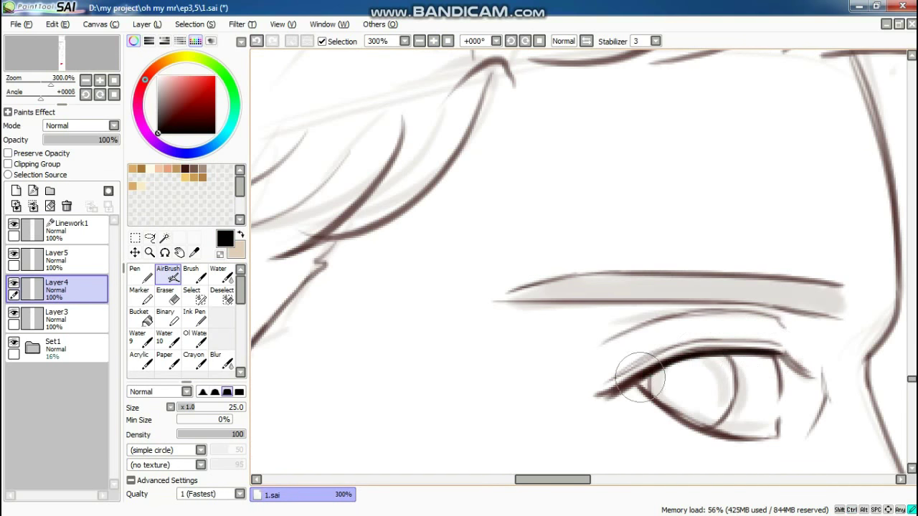
{"action": "left_click_drag", "start_coordinate": [606, 354], "coordinate": [699, 402]}
{"action": "left_click_drag", "start_coordinate": [803, 341], "coordinate": [631, 384]}
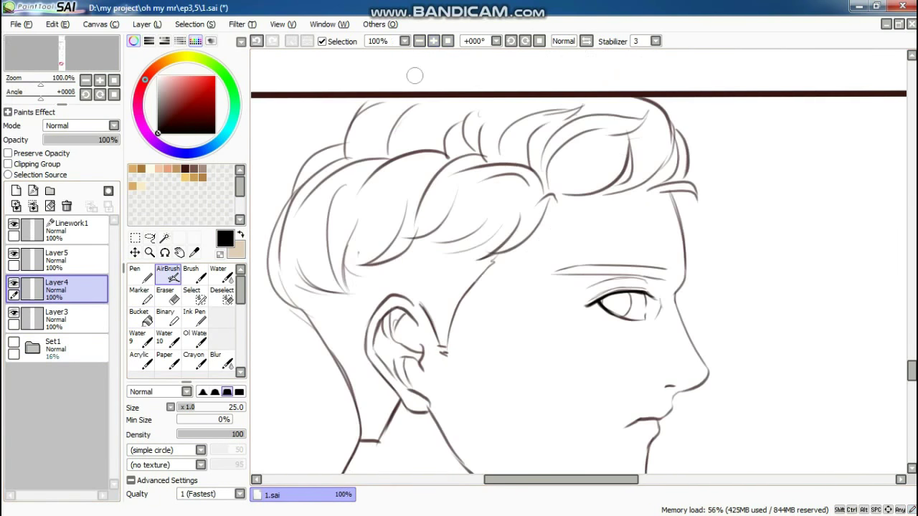
Transform the inked facial features of the profile man to adjust their placement.
{"action": "key", "text": "ctrl+t"}
{"action": "key", "text": "Return"}
{"action": "scroll", "coordinate": [619, 301], "scroll_direction": "down", "scroll_amount": 1}
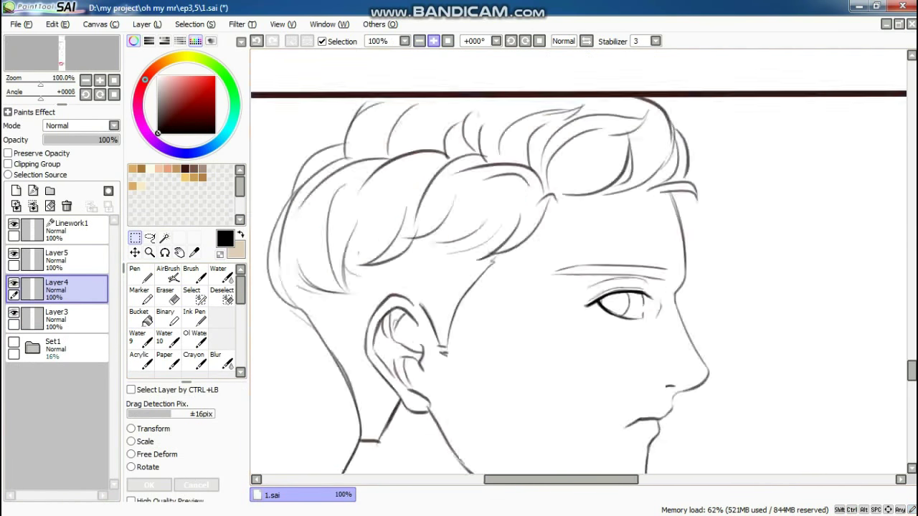
{"action": "scroll", "coordinate": [547, 401], "scroll_direction": "up", "scroll_amount": 4}
{"action": "key", "text": "v"}
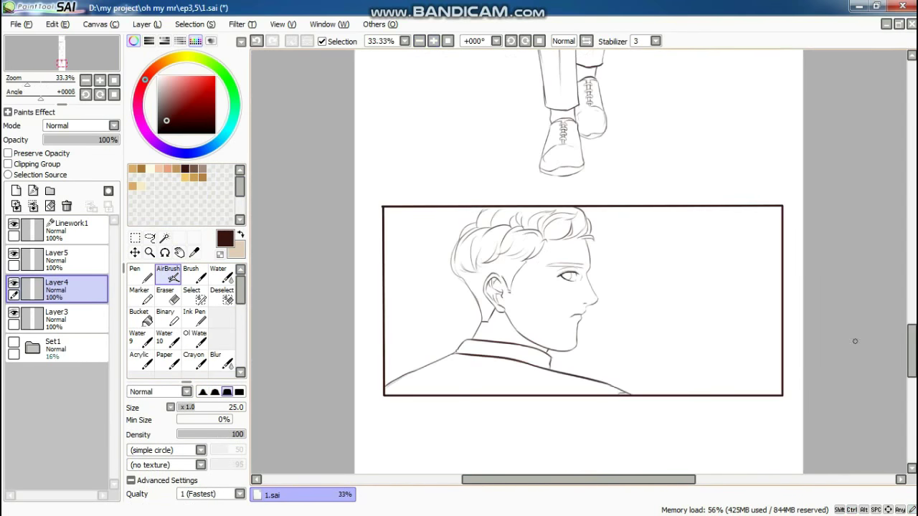